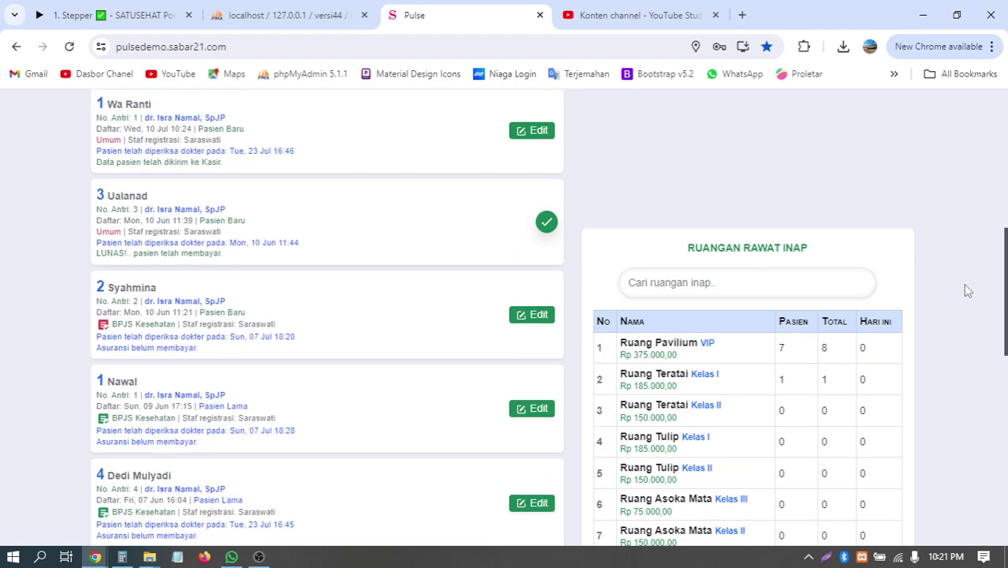
Step: Open the examination of the last listed patient still awaiting one and show the Layanan Medis services that can be added
scroll(963, 331, "down", 7)
scroll(960, 360, "down", 3)
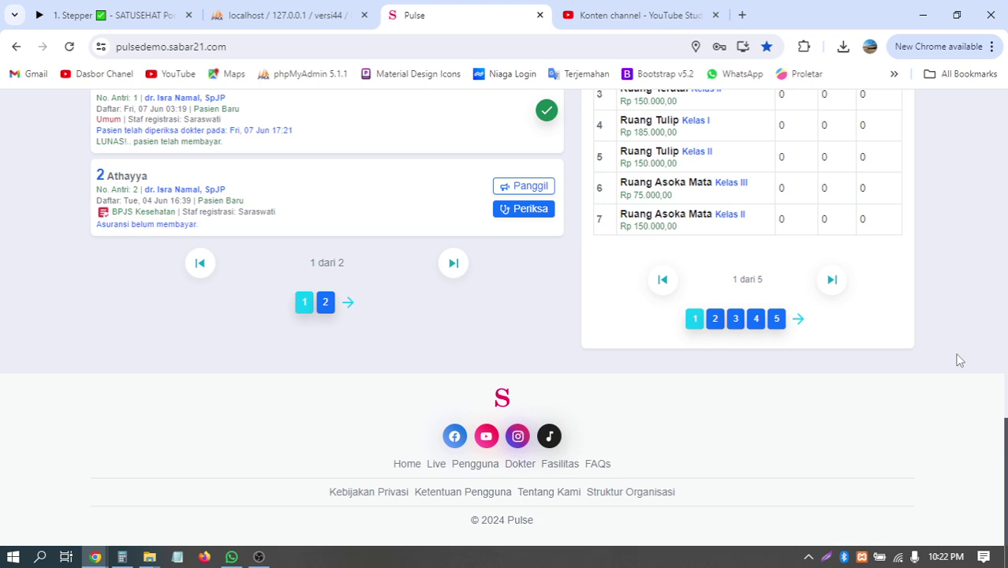
scroll(959, 361, "up", 1)
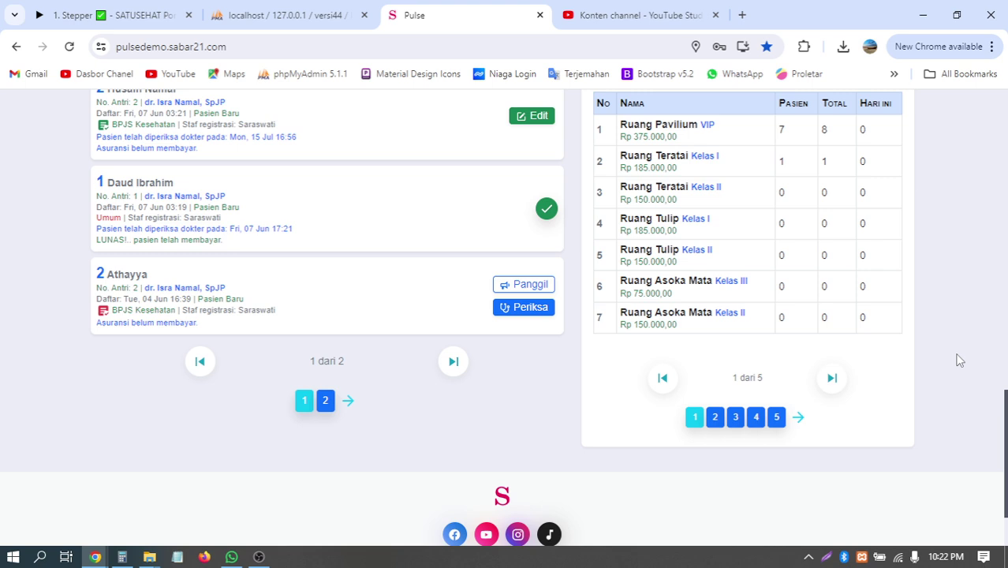
scroll(960, 360, "up", 1)
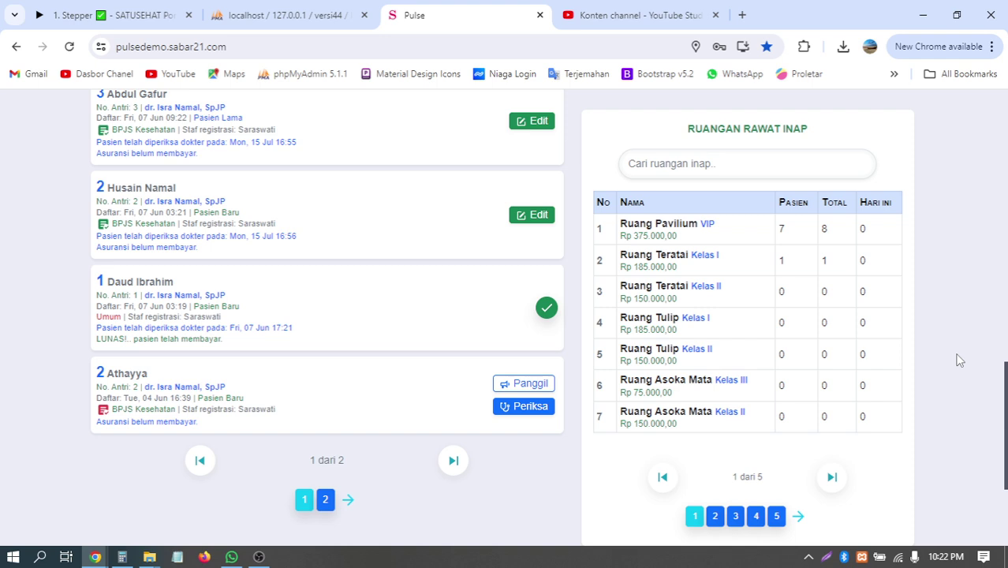
scroll(958, 358, "up", 6)
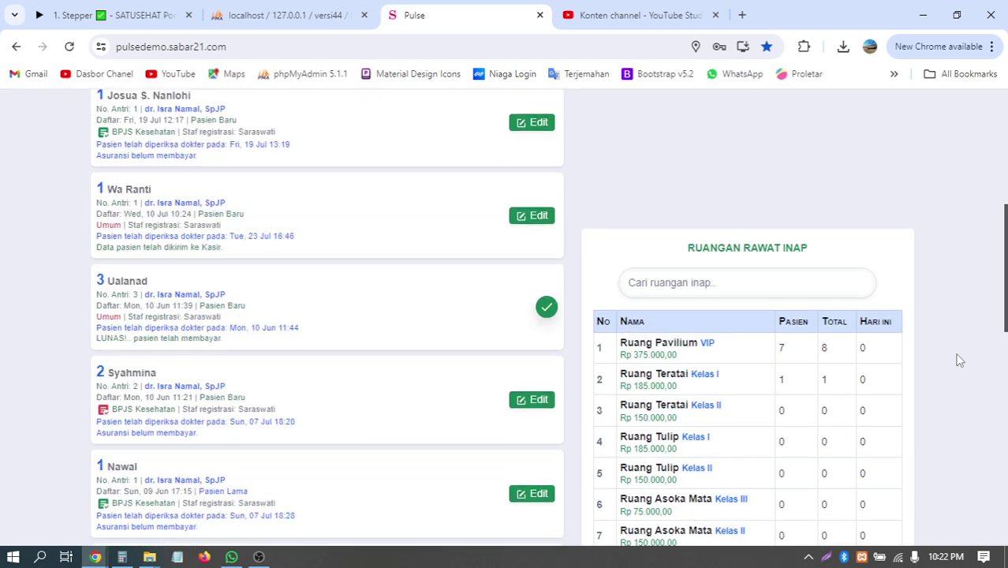
scroll(955, 357, "down", 7)
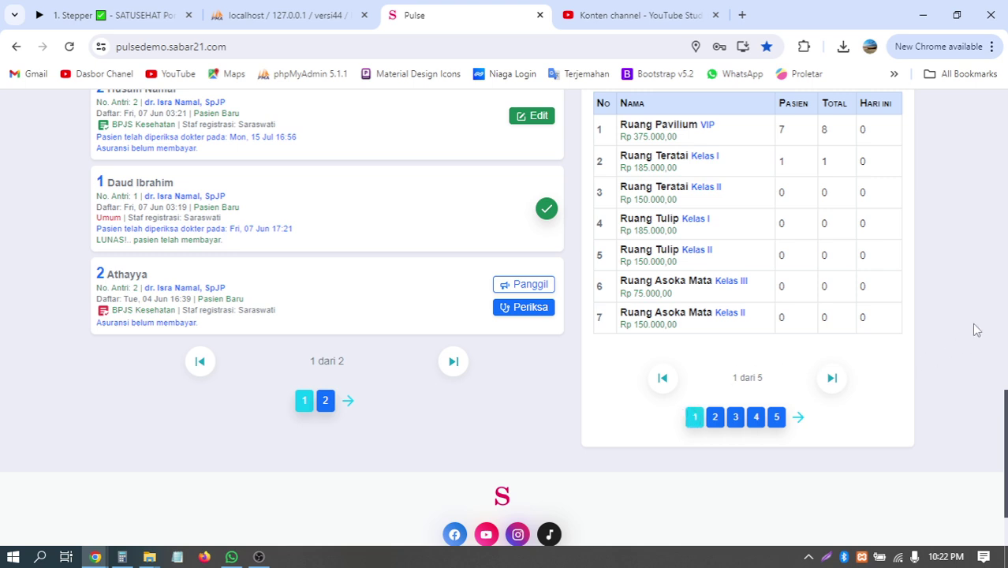
left_click(522, 307)
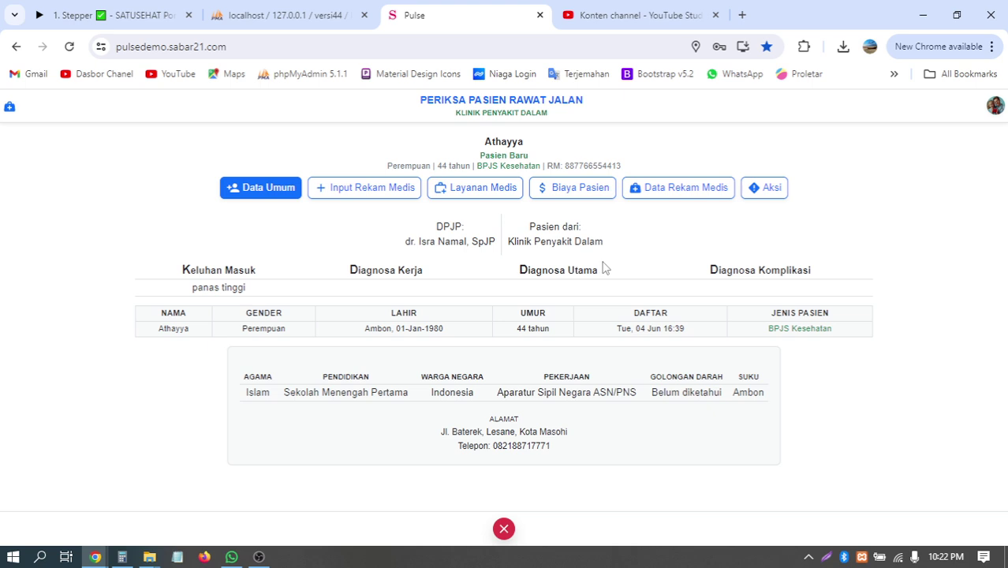
left_click(481, 197)
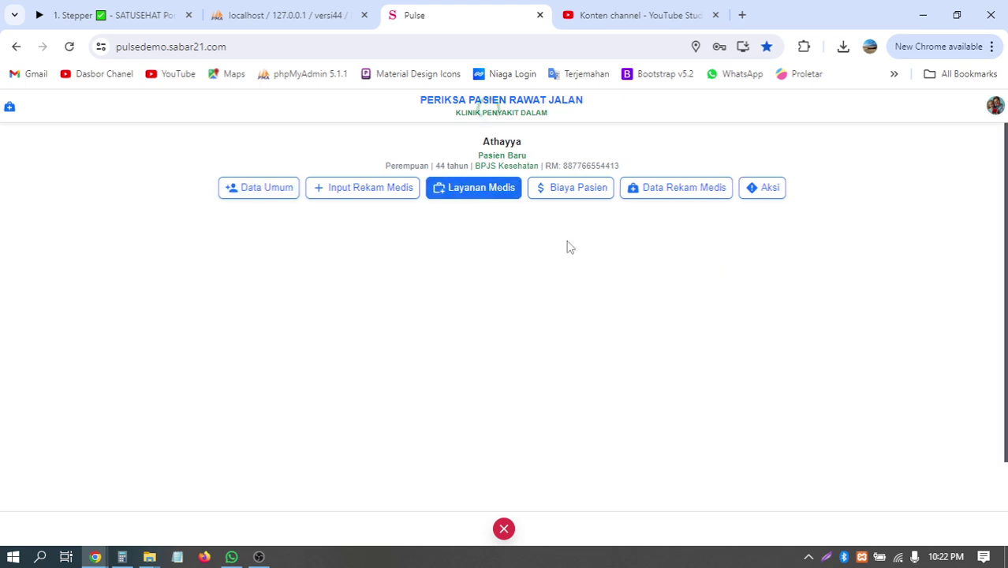
scroll(761, 272, "down", 1)
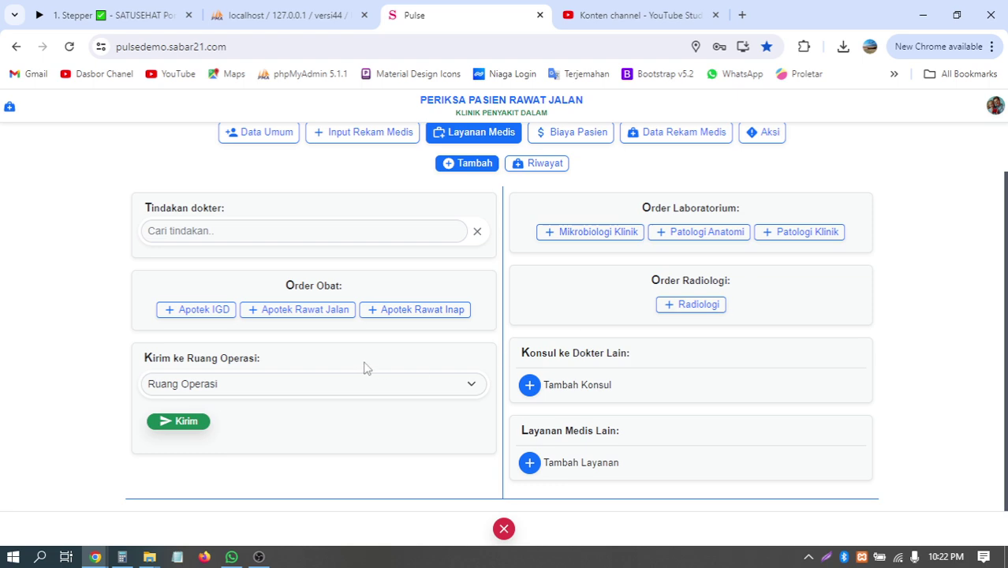
scroll(476, 296, "up", 1)
scroll(476, 298, "down", 1)
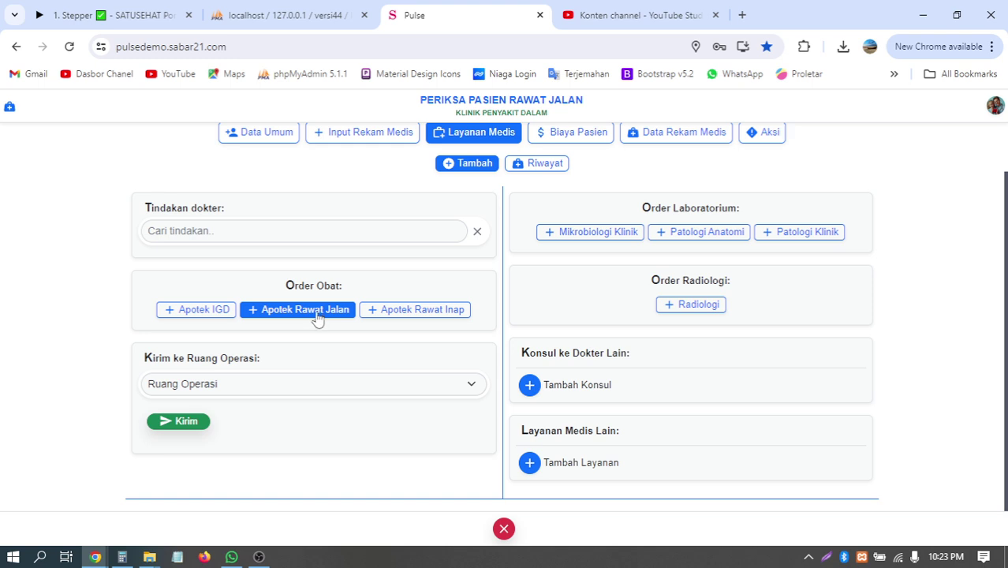
Step: Start an Apotek Rawat Jalan medicine order and add TLD (DOLUTERAVIR/LAMIVUDINE/TENOFOVIR) by searching for "o"
left_click(348, 315)
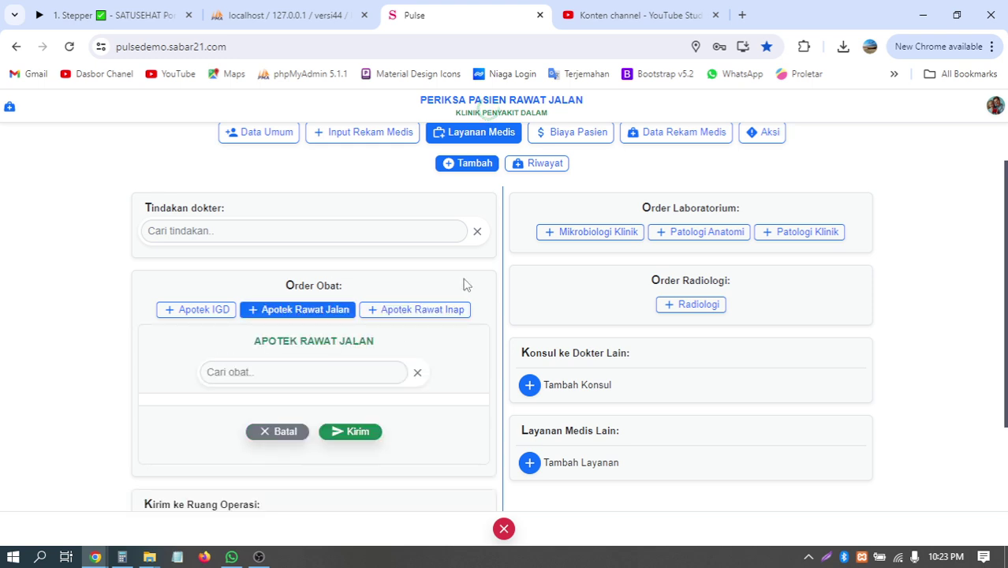
scroll(464, 285, "down", 1)
left_click(334, 276)
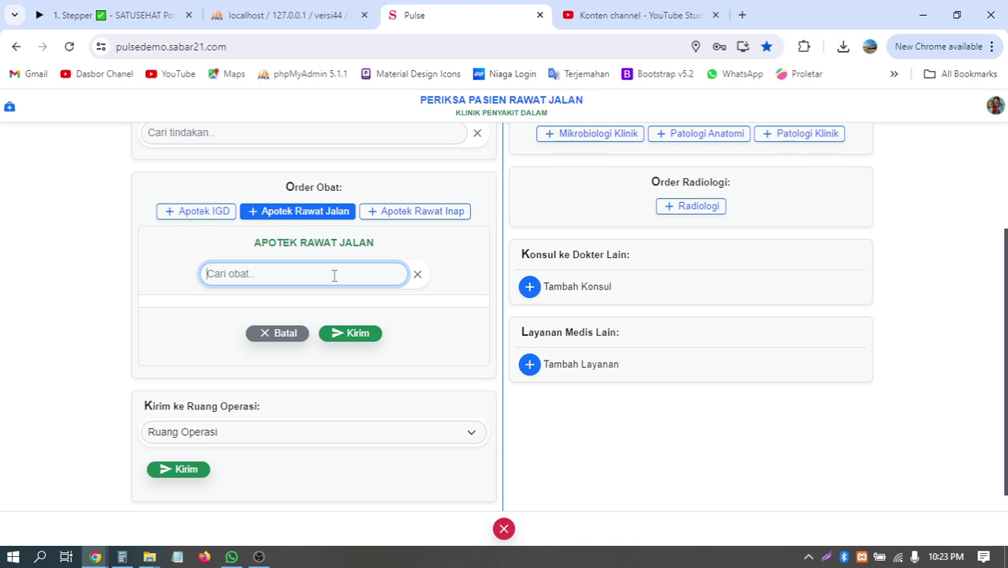
type("o")
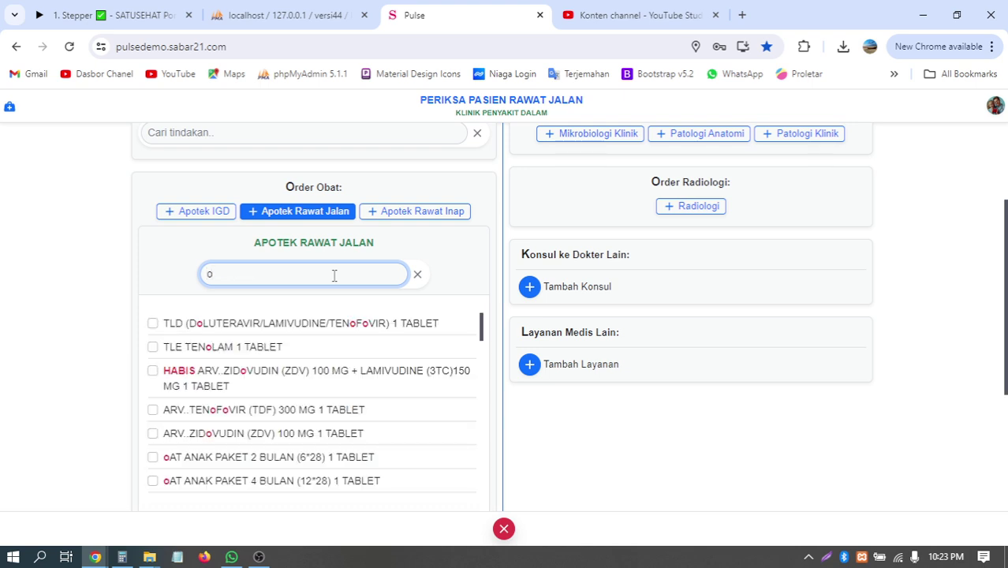
left_click(285, 331)
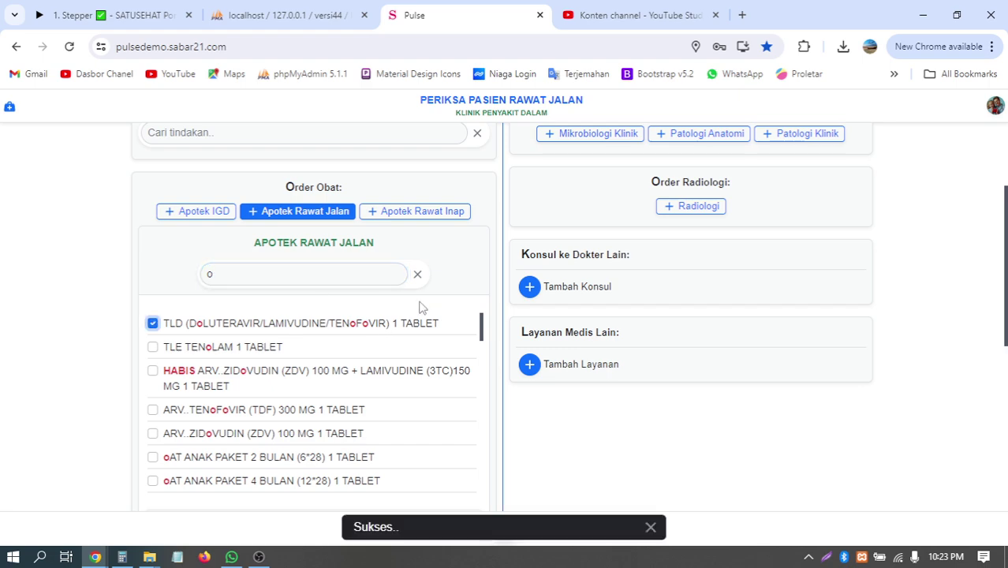
Step: Set the TLD usage rule to "2x sehari", mark it as not compounded (Tidak), and send the order
scroll(421, 307, "down", 5)
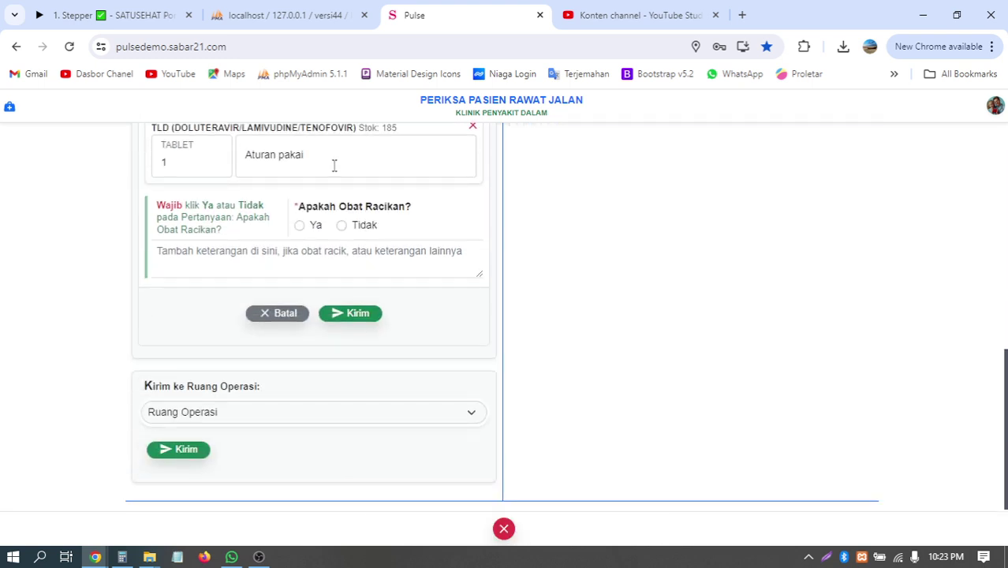
left_click(334, 165)
left_click(371, 206)
left_click(357, 227)
left_click(349, 313)
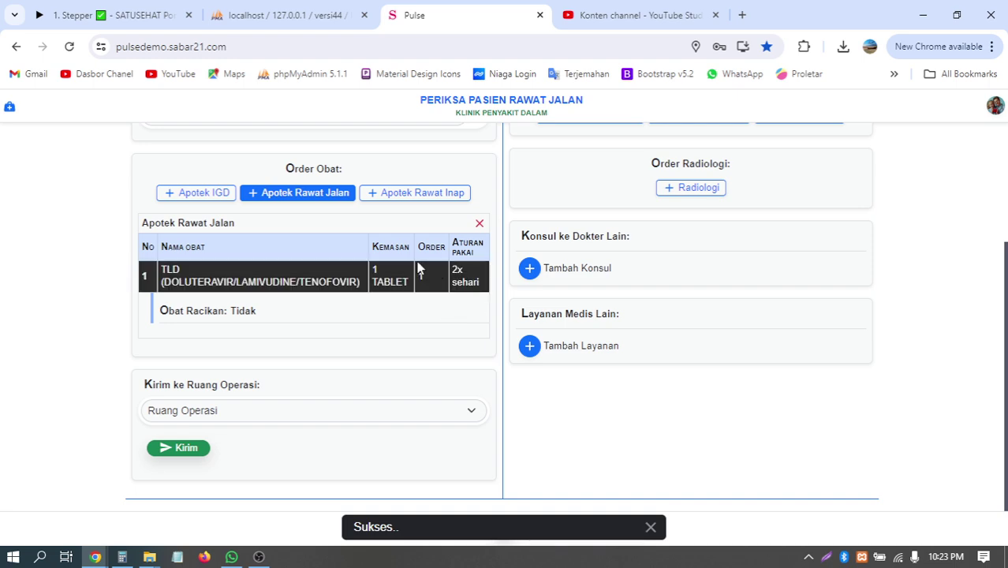
Step: Start a second Apotek Rawat Jalan order, add ARV FDC DEWASA by searching for "d", and clear the search
scroll(360, 333, "up", 2)
scroll(314, 295, "down", 1)
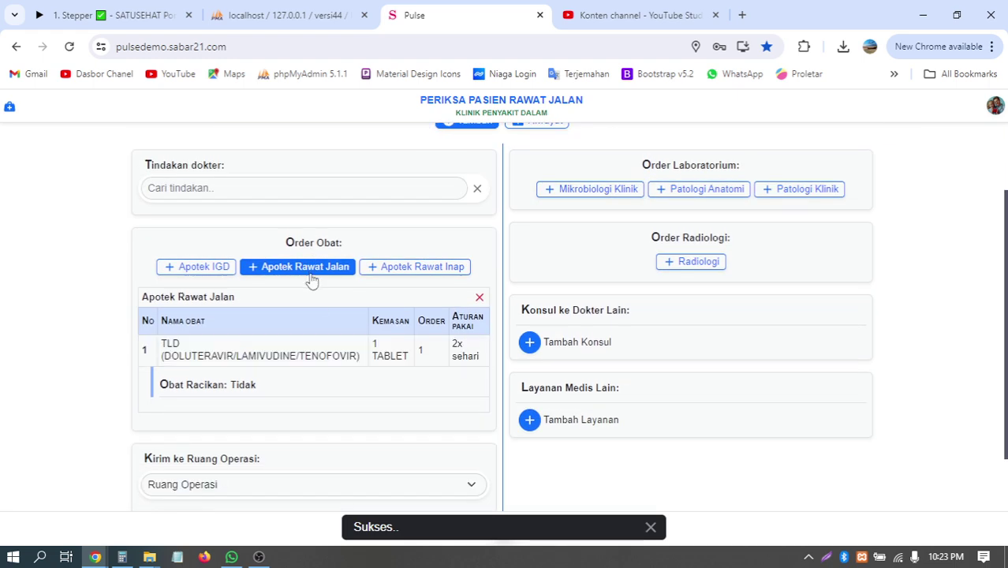
left_click(309, 268)
left_click(322, 330)
type("d")
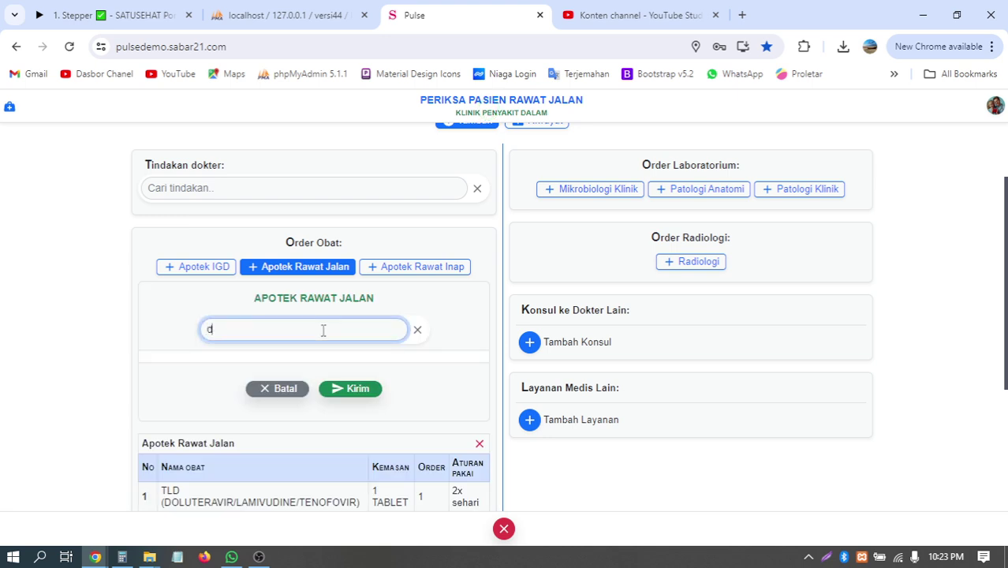
left_click(273, 403)
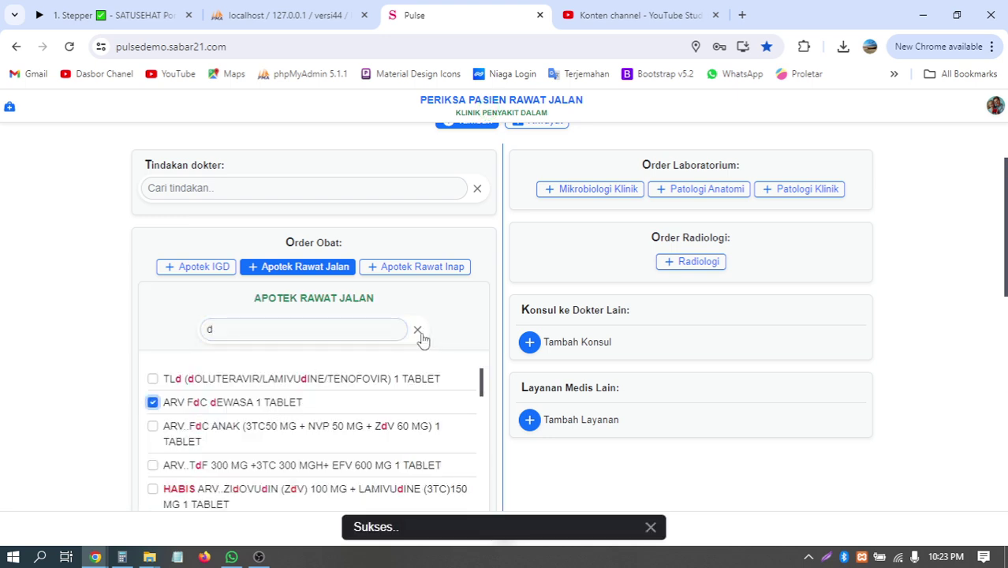
left_click(418, 331)
Step: Mark the ARV FDC DEWASA order as not compounded (Tidak), set its usage rule to "2x sehari", and send it
scroll(439, 351, "down", 3)
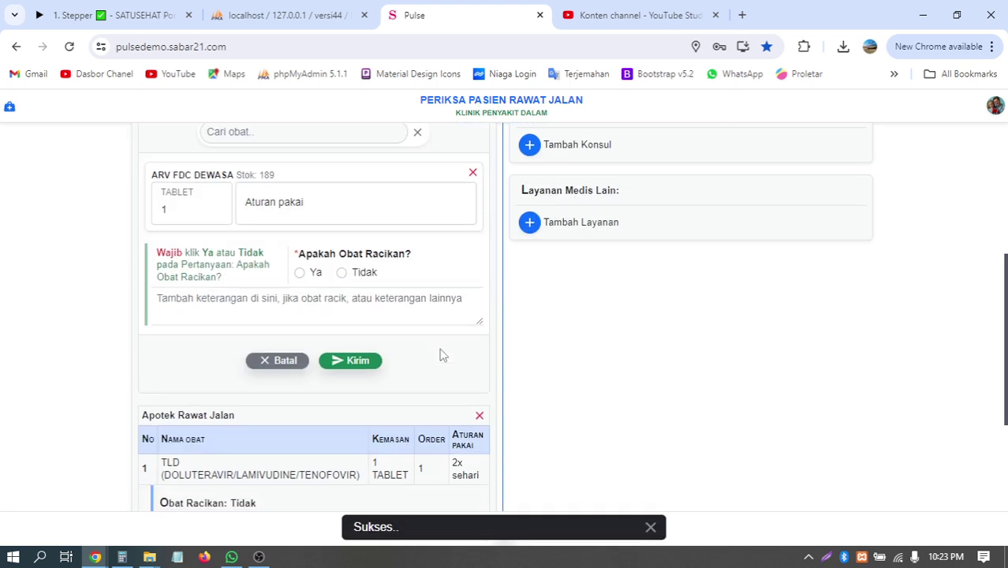
left_click(341, 272)
left_click(354, 211)
left_click(350, 249)
left_click(350, 360)
Step: Start a third Apotek Rawat Jalan order and add OAT KATEGORI DEWASA PAKET 2 BULAN (6*28) by searching for "s"
scroll(460, 328, "up", 1)
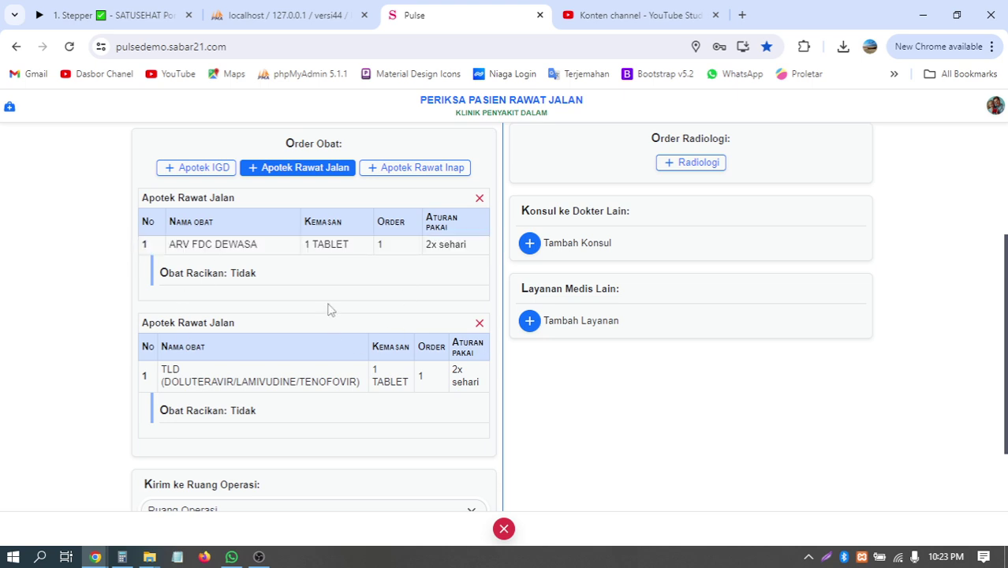
scroll(329, 309, "up", 2)
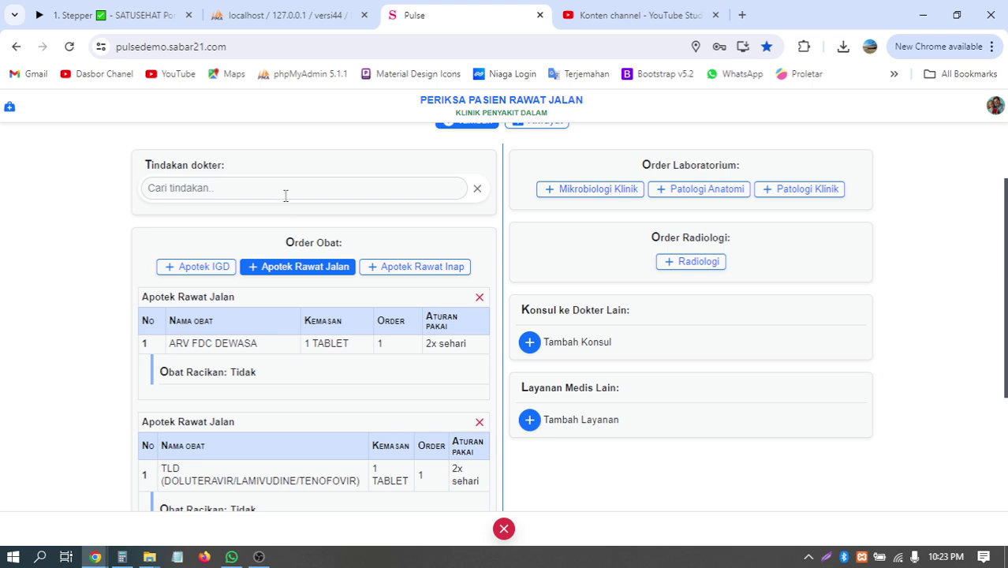
left_click(300, 268)
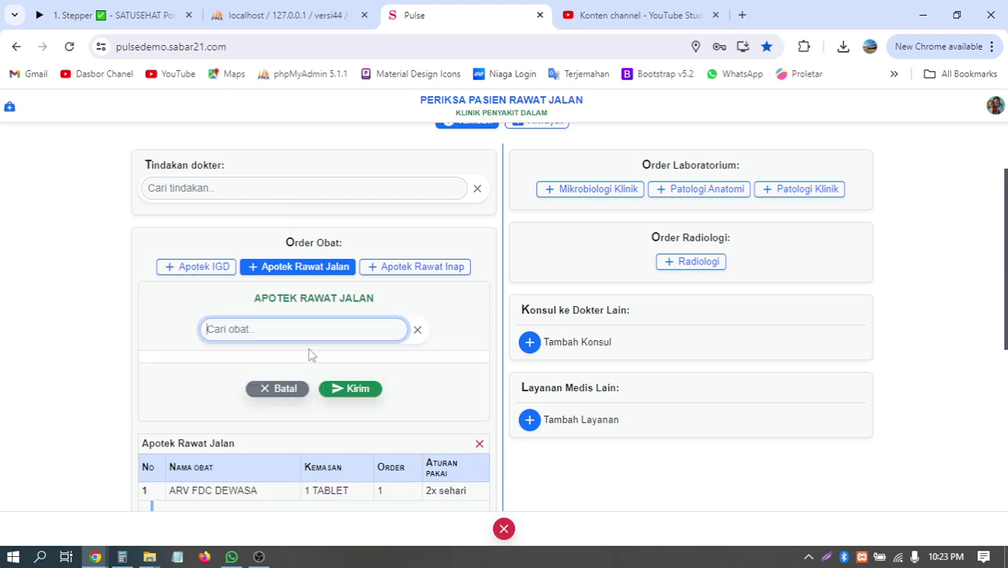
type("s")
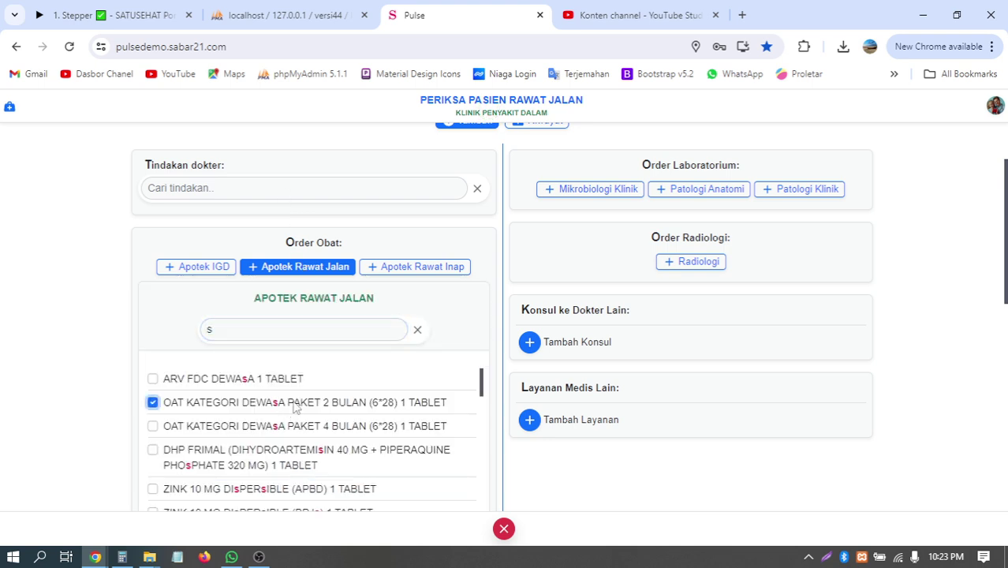
left_click(284, 408)
Step: Set the OAT package's usage rule to "3x sehari", mark it as not compounded (Tidak), and send the order
scroll(397, 353, "down", 4)
left_click(322, 218)
left_click(327, 274)
left_click(363, 273)
left_click(365, 364)
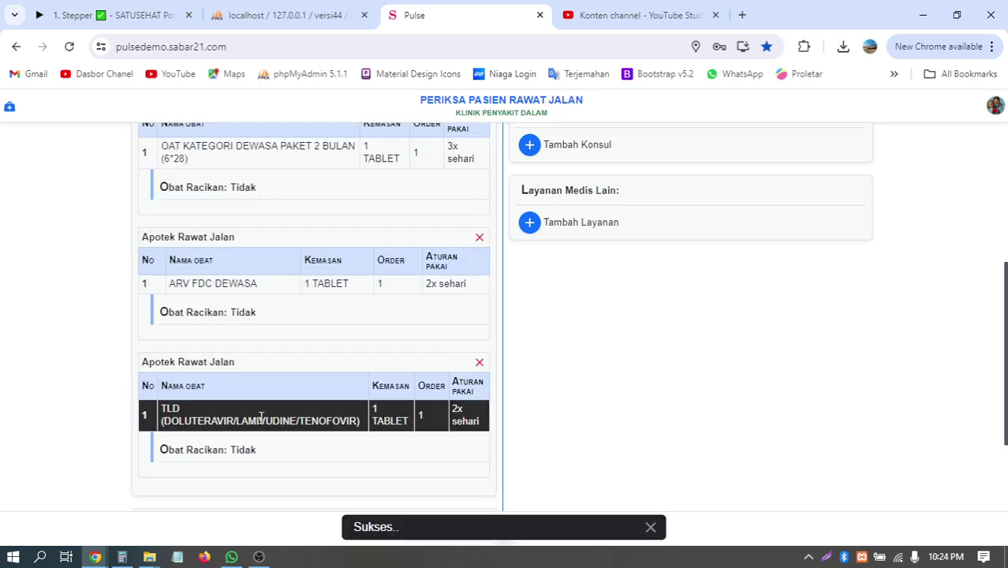
Step: Delete all three Apotek Rawat Jalan orders: ARV FDC DEWASA, OAT KATEGORI DEWASA PAKET 2 BULAN and TLD
scroll(182, 260, "up", 2)
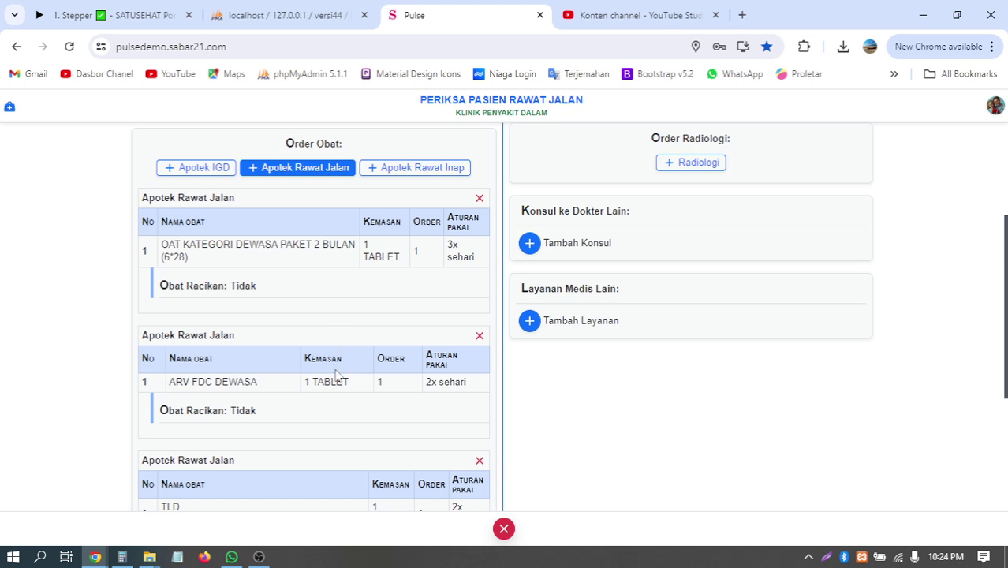
left_click(480, 336)
left_click(570, 140)
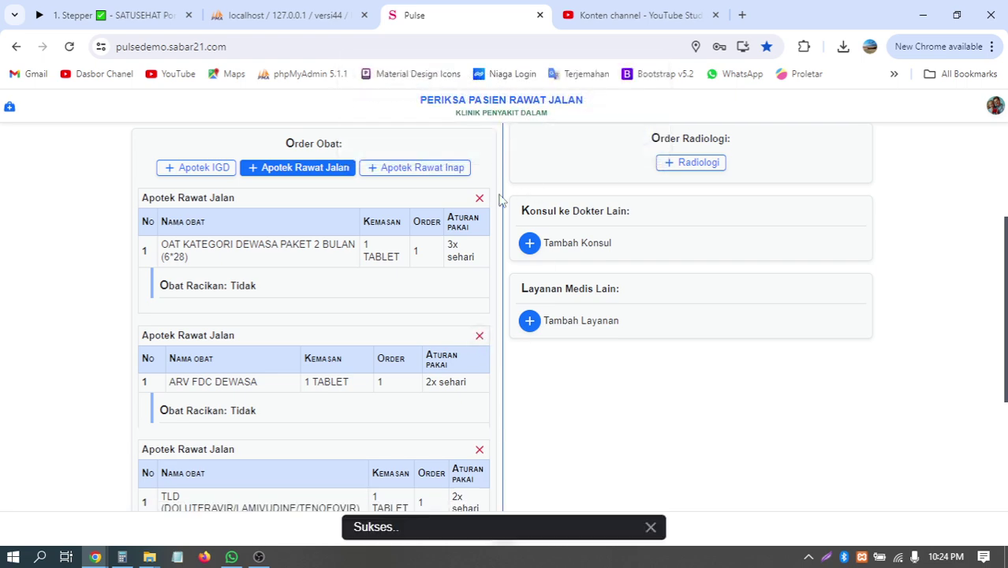
left_click(479, 197)
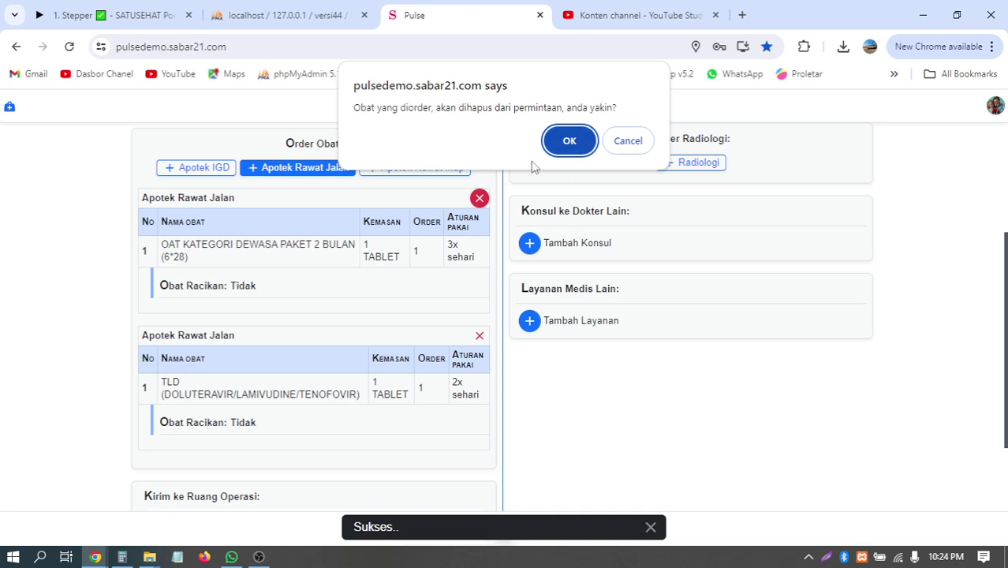
left_click(569, 140)
left_click(480, 223)
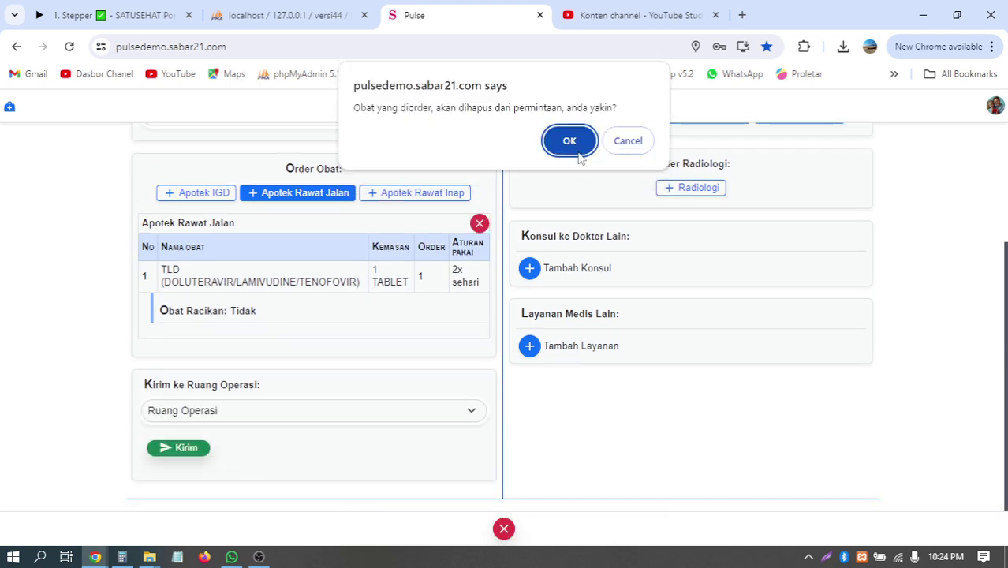
left_click(570, 140)
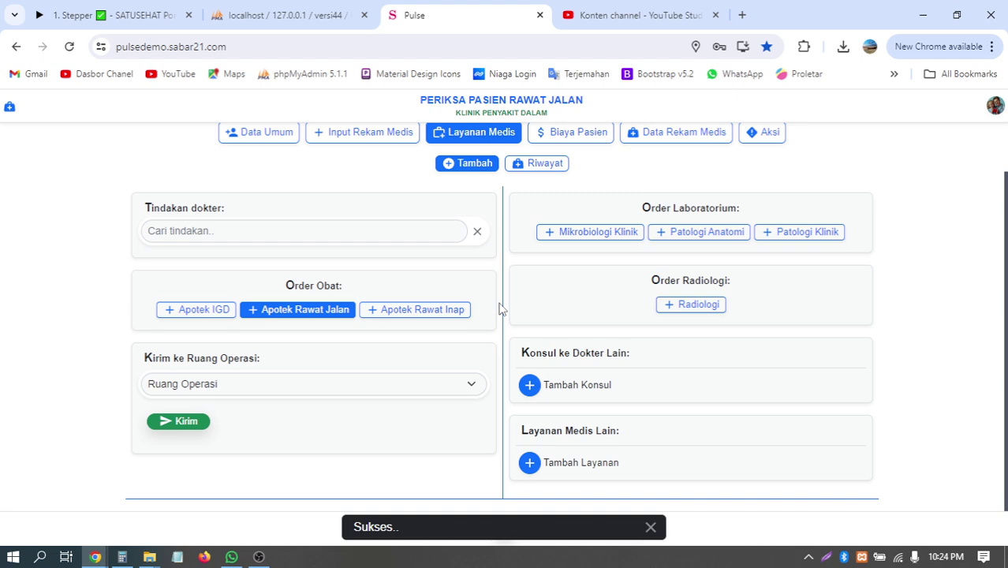
Step: Start a new Apotek Rawat Jalan order and add OSELTAMOVIR 75 MG (APBD) by searching for "se"
left_click(322, 310)
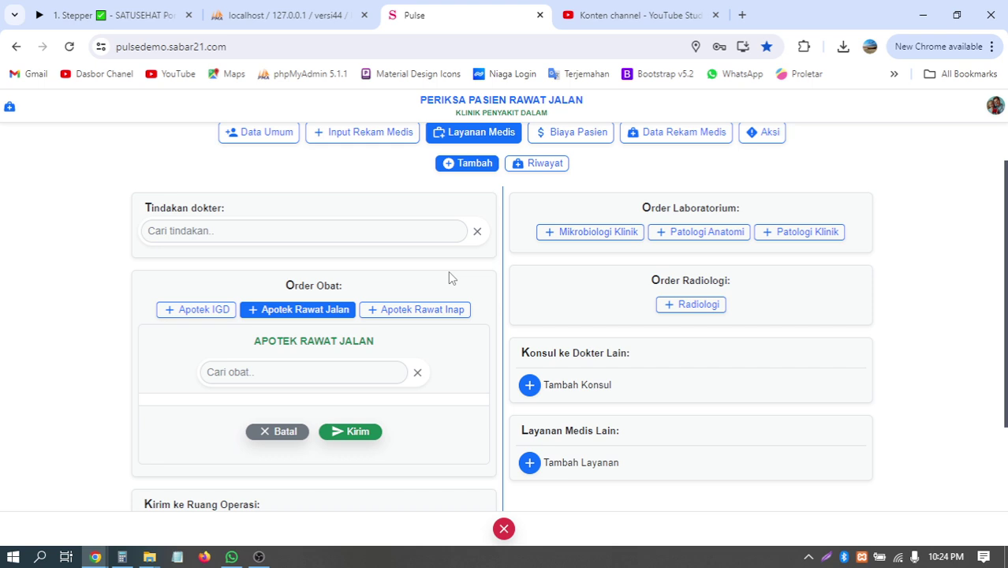
scroll(449, 271, "down", 1)
left_click(321, 274)
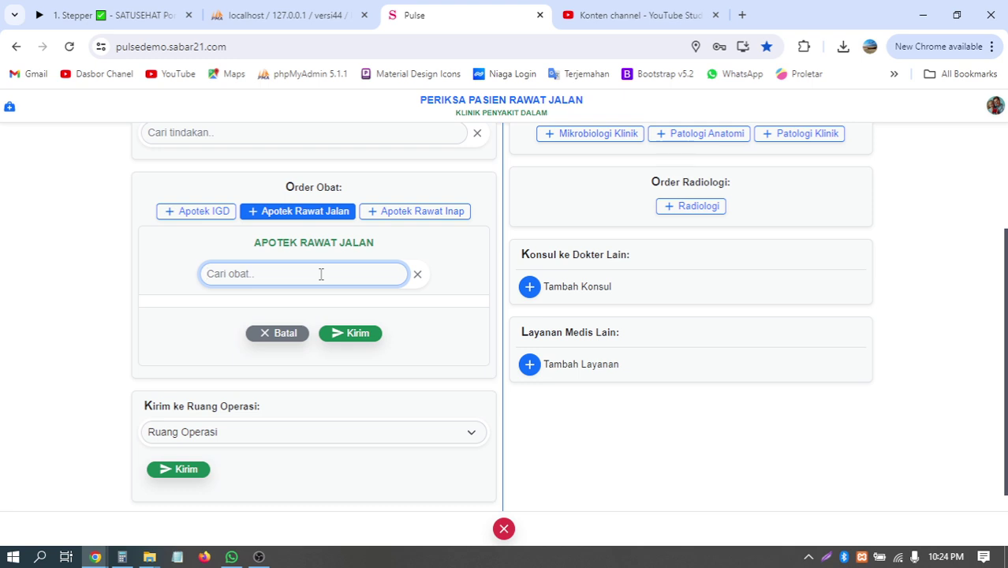
type("se")
left_click(285, 328)
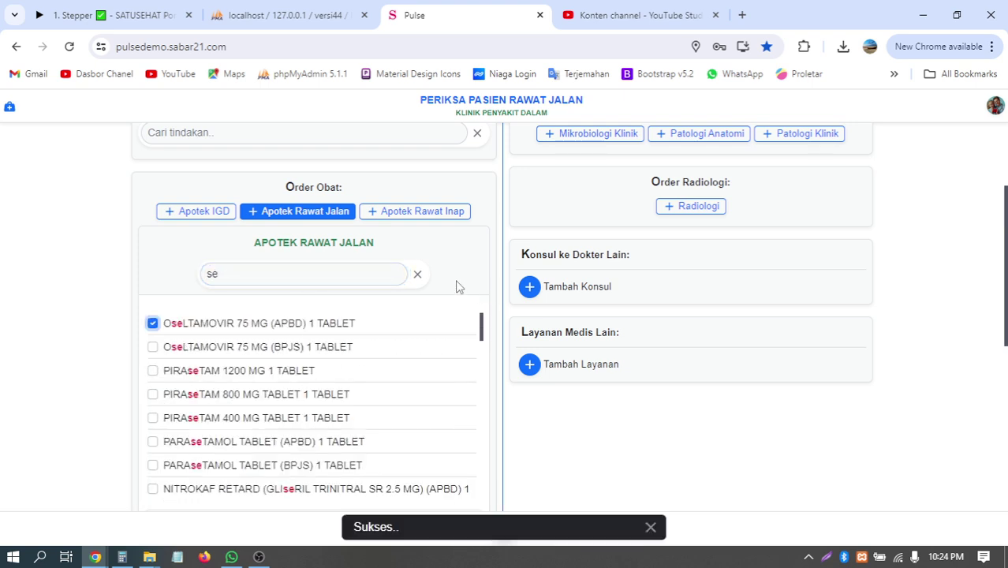
Step: Search for "de" and add OAT KATEGORI DEWASA PAKET 2 BULAN (6*28) to the same order
left_click(417, 275)
left_click(336, 275)
type("de")
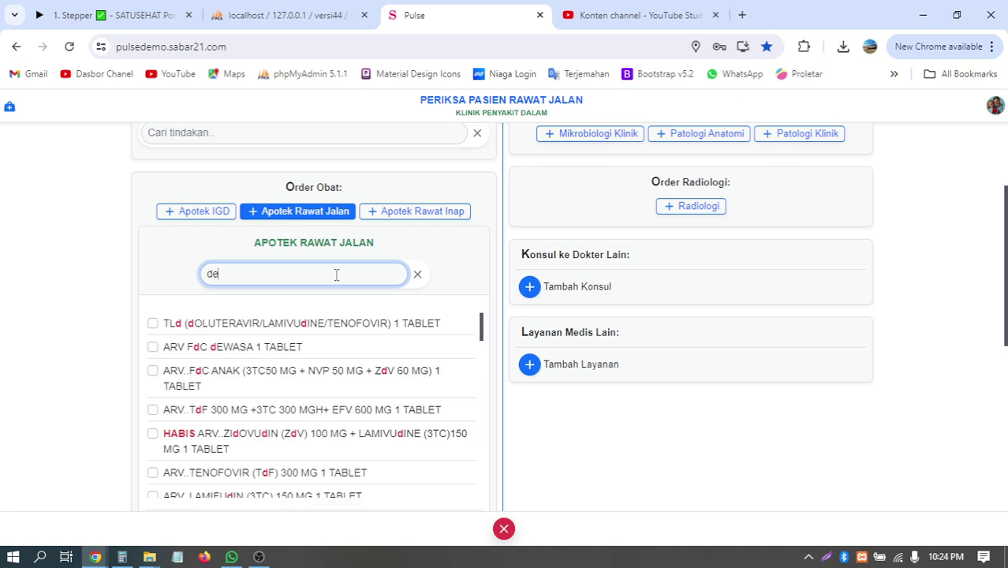
left_click(288, 351)
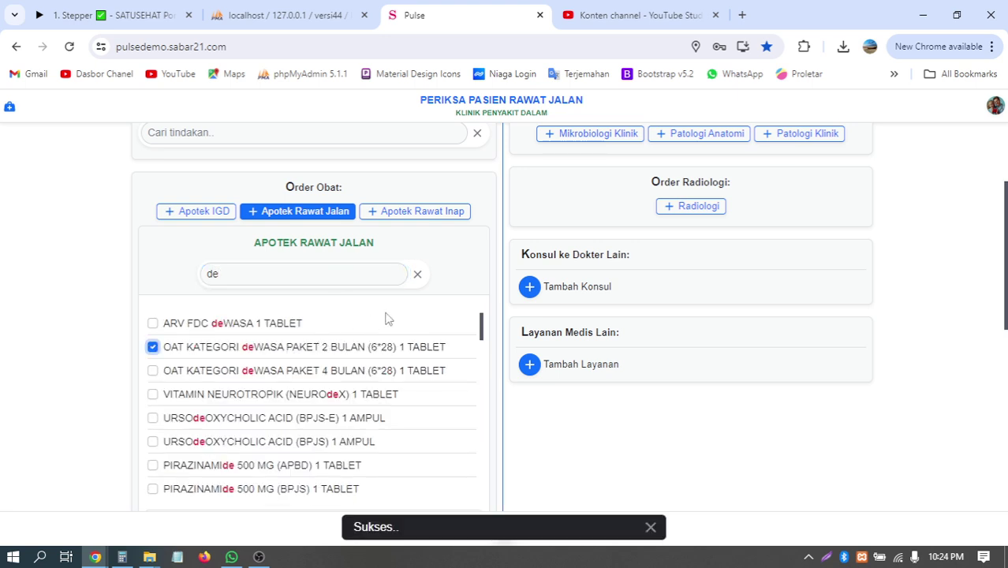
Step: Clear the previous search, look up "fr", and add SIFROL 0.75 MG (APBD) to the same order
left_click(417, 275)
left_click(321, 274)
type("fr")
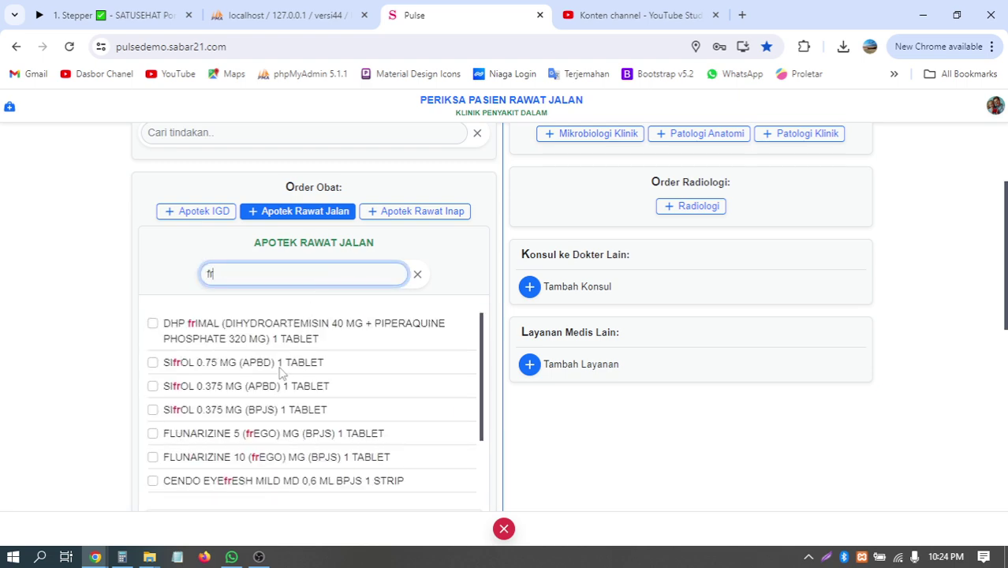
left_click(284, 367)
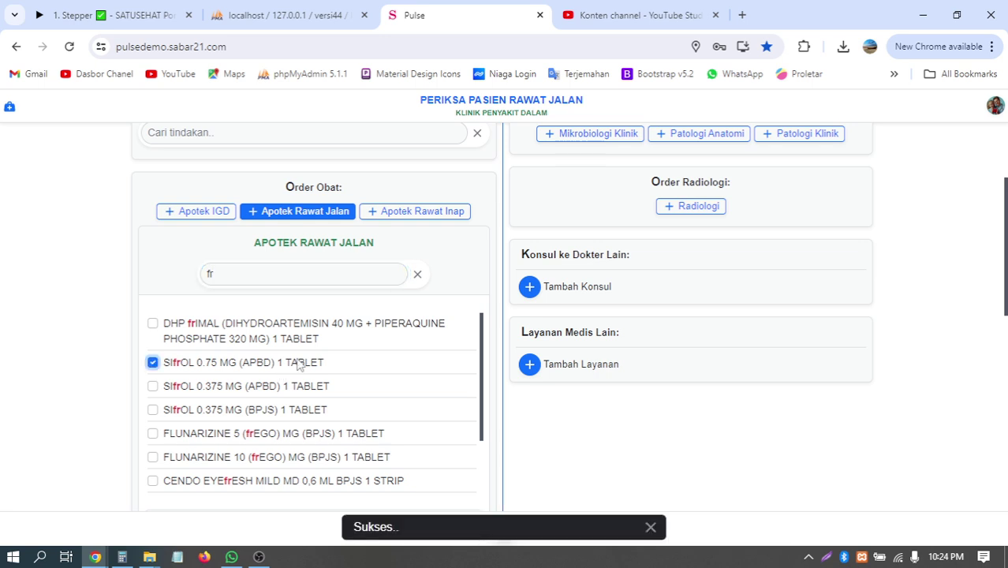
left_click(417, 274)
Step: Set the usage rule (Aturan pakai) of SIFROL, OAT KATEGORI DEWASA and OSELTAMOVIR to "2x sehari"
scroll(489, 261, "down", 1)
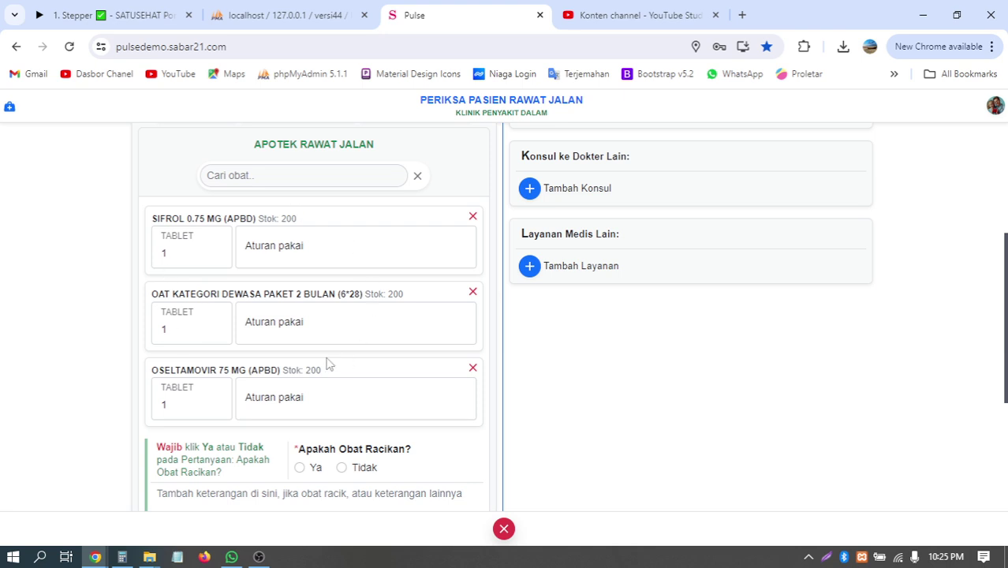
left_click(319, 247)
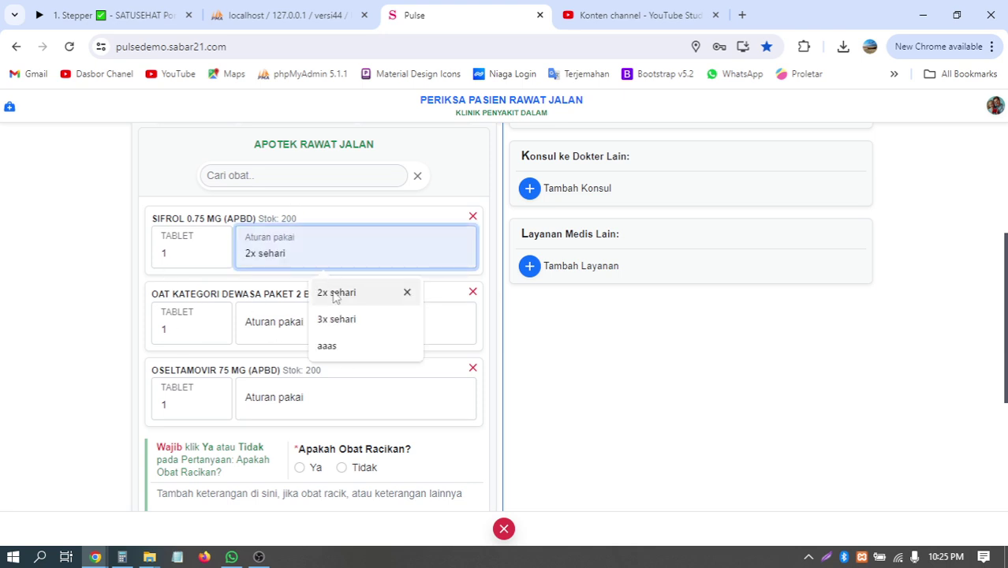
left_click(335, 296)
left_click(309, 330)
left_click(327, 371)
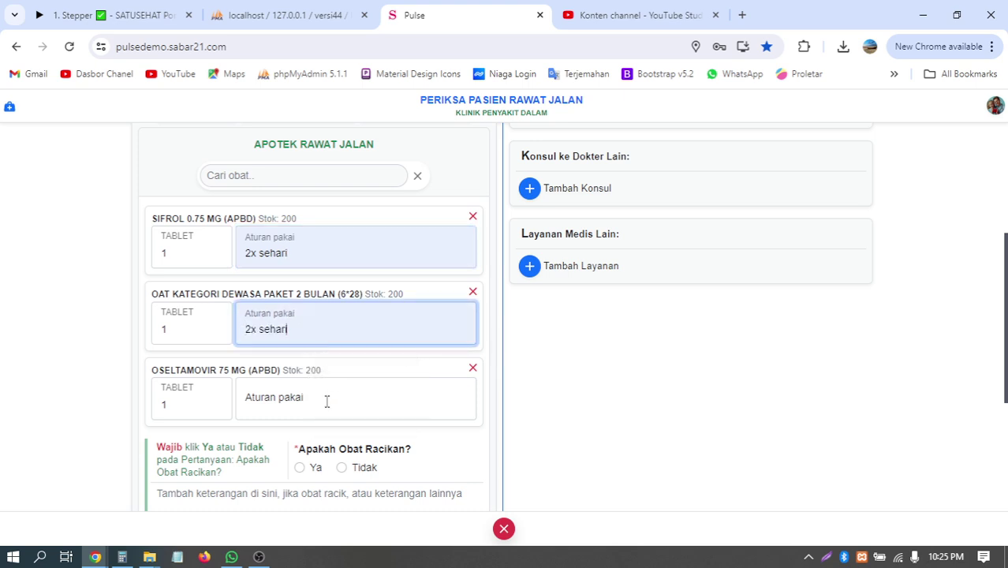
left_click(327, 401)
left_click(337, 445)
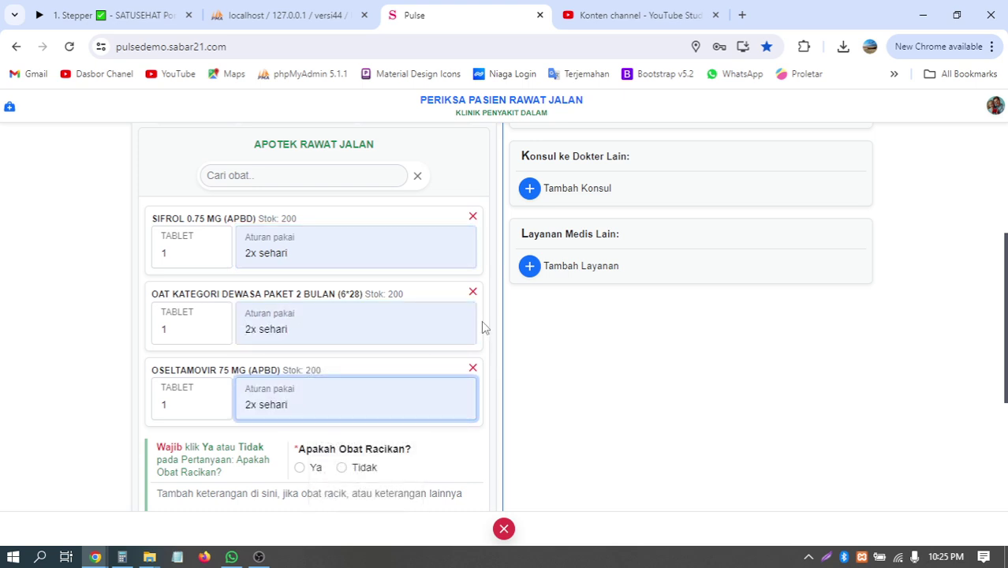
Step: Mark the order as compounded (Ya) and enter "asasass" as its note
scroll(353, 285, "down", 1)
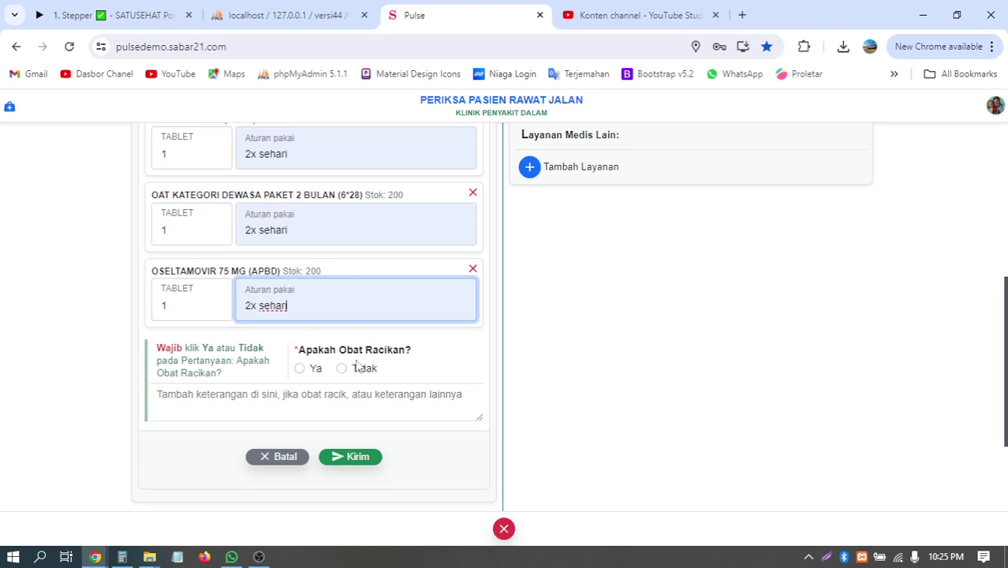
left_click(315, 370)
type("asasass")
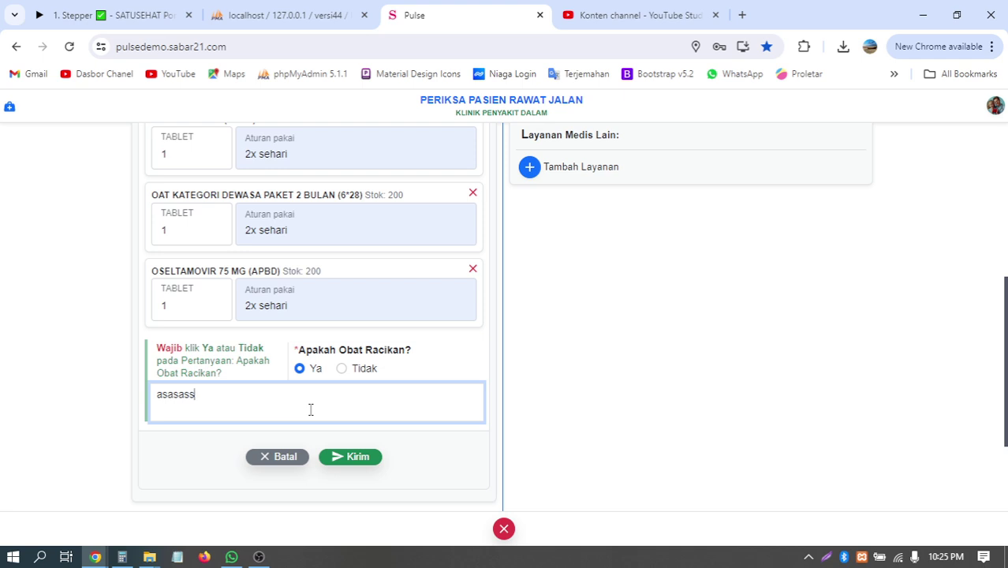
key("ctrl+a")
Step: Mark the three-medicine order as not compounded (Tidak), clear its note, and send it to the pharmacy
left_click(341, 368)
left_click_drag(326, 401, 144, 412)
key("BackSpace")
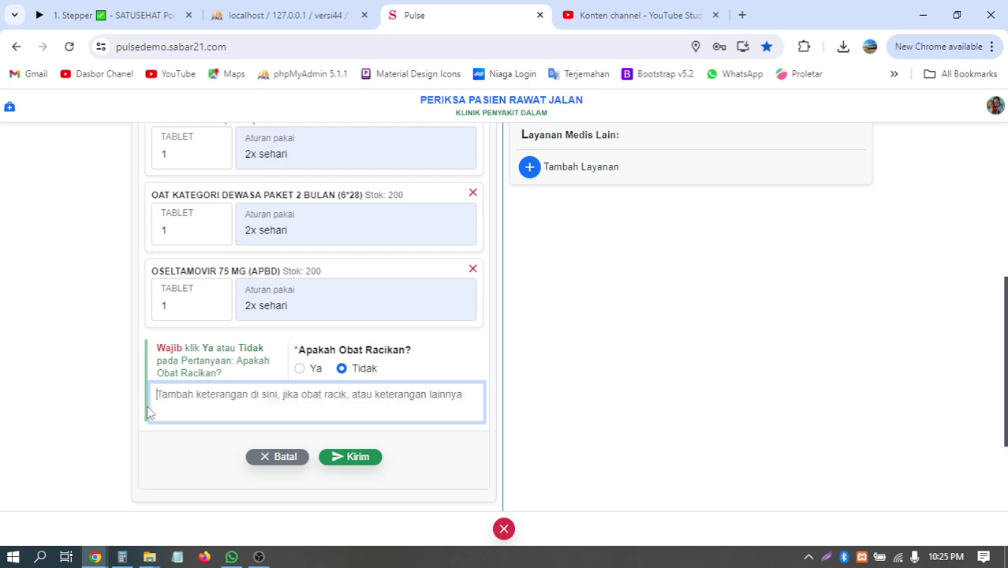
left_click(449, 455)
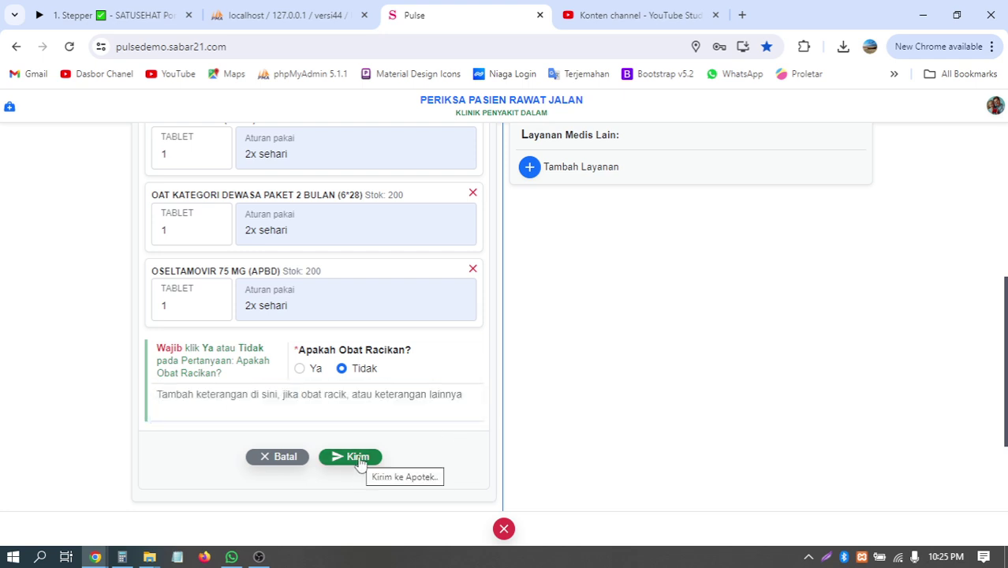
left_click(358, 458)
scroll(465, 375, "up", 4)
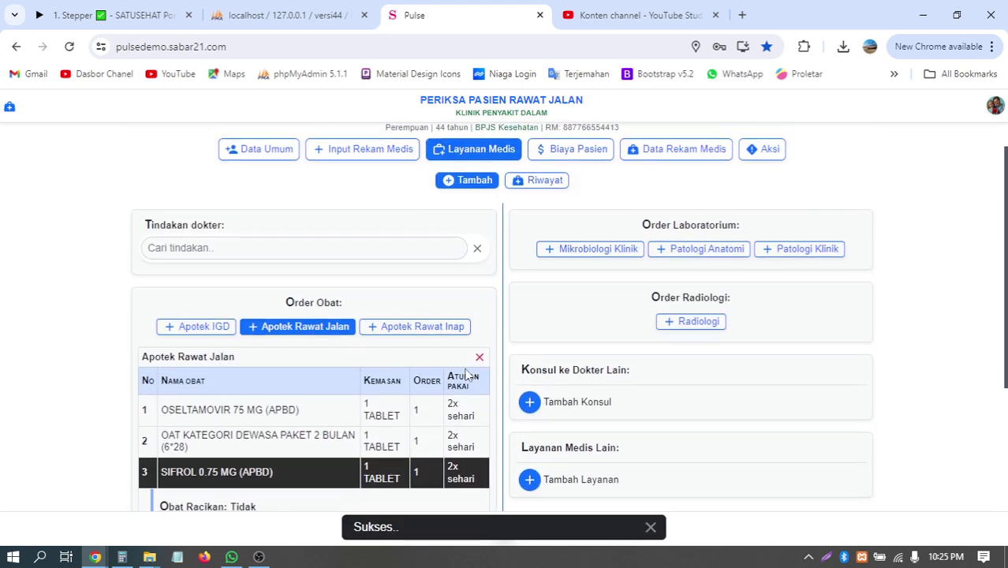
scroll(351, 419, "down", 2)
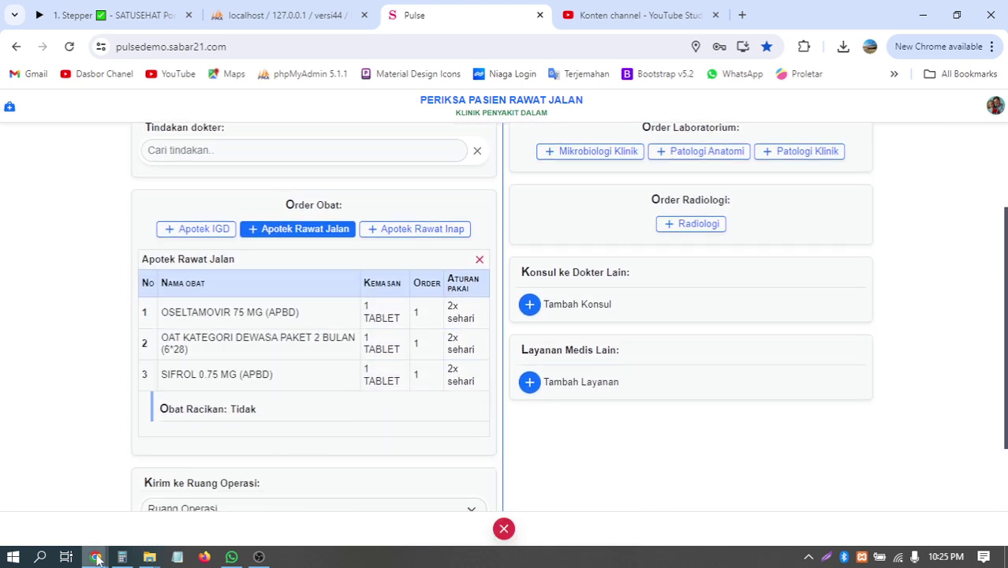
Step: Switch to the pharmacist's incognito Pulse window and view the notifications
mouse_move(95, 557)
left_click(237, 505)
left_click(827, 109)
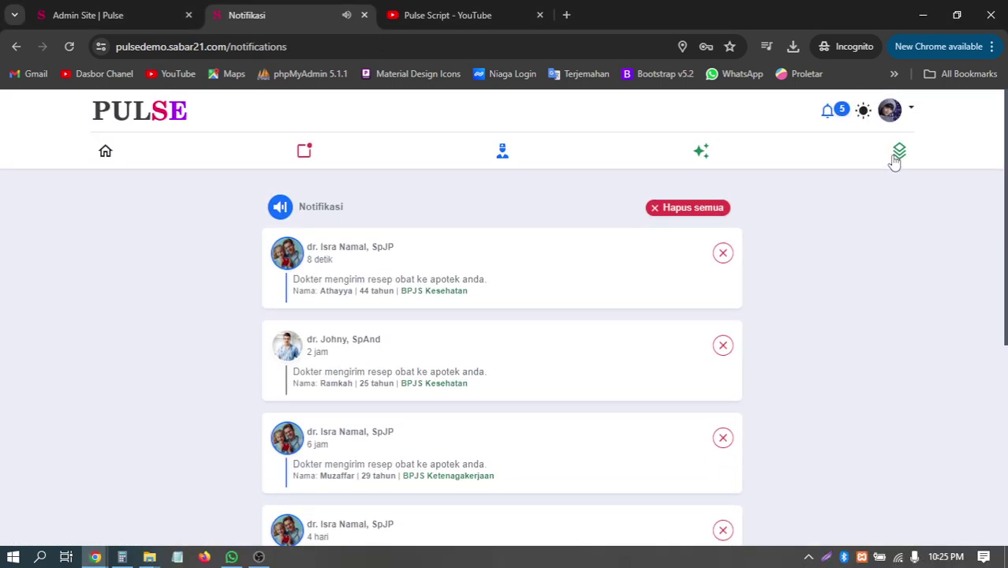
scroll(898, 124, "down", 1)
scroll(898, 124, "up", 1)
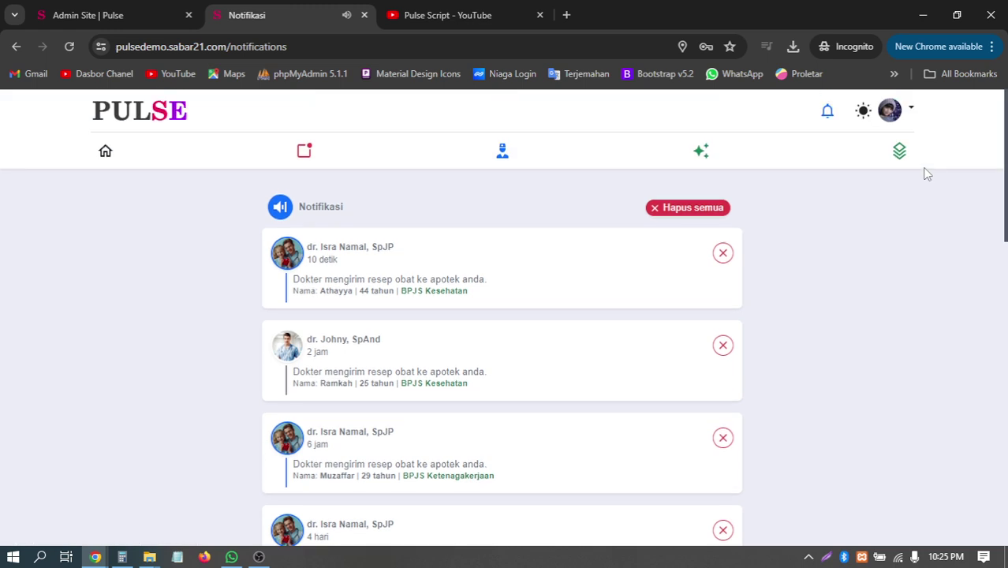
Step: Go to Apotek Rawat Jalan, open the newest patient's prescription, and examine the medicines listed in the request
left_click(892, 111)
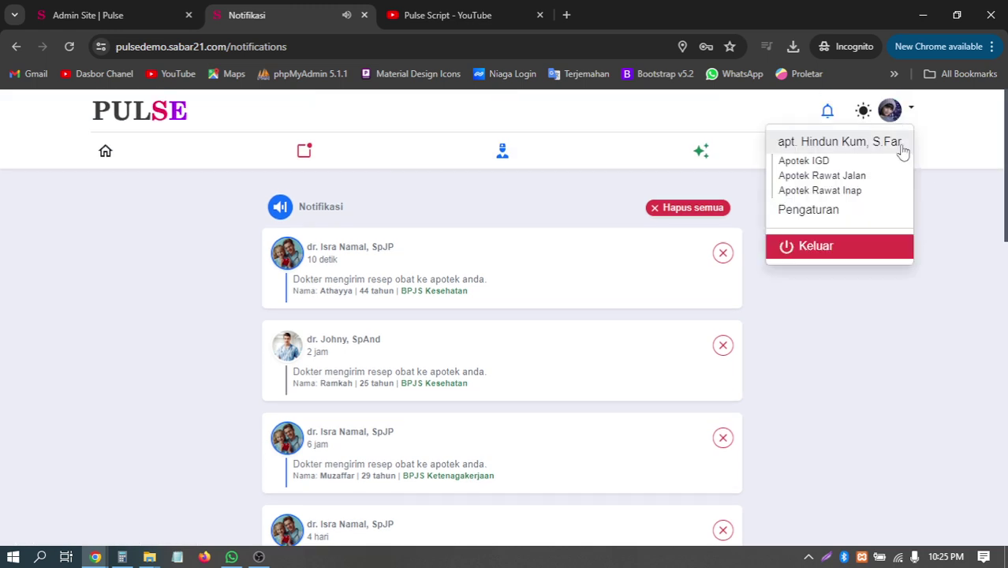
left_click(839, 180)
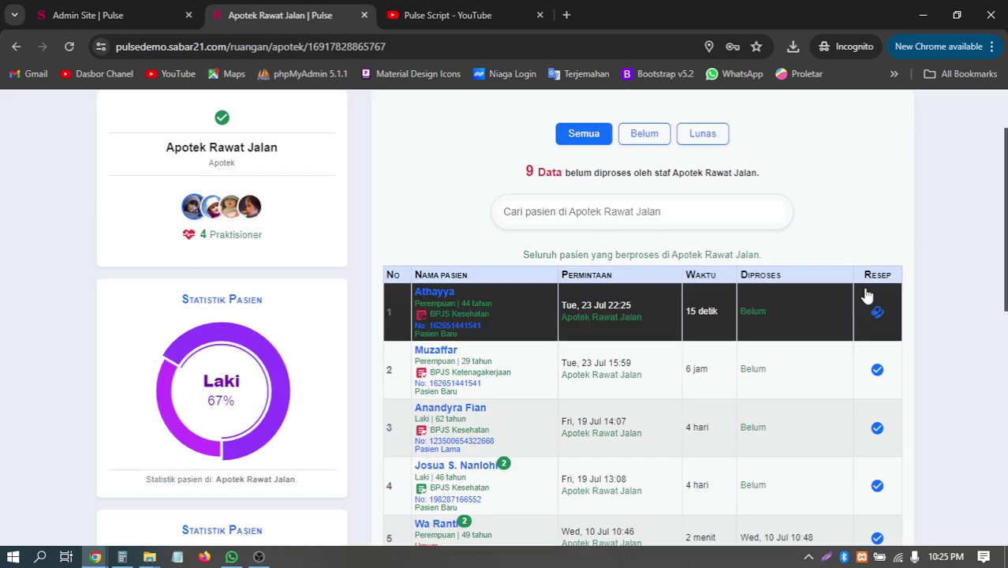
left_click(878, 314)
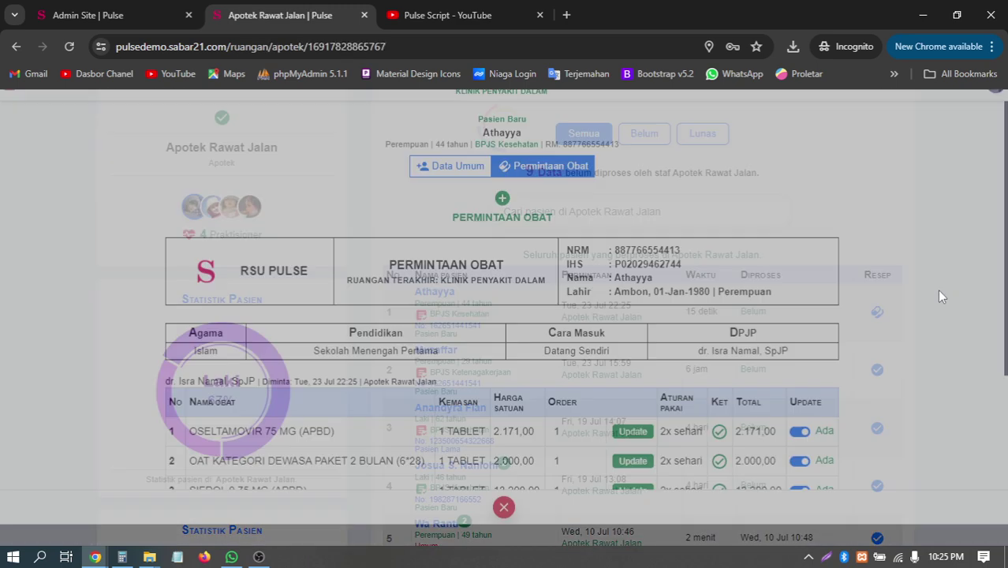
scroll(562, 334, "down", 2)
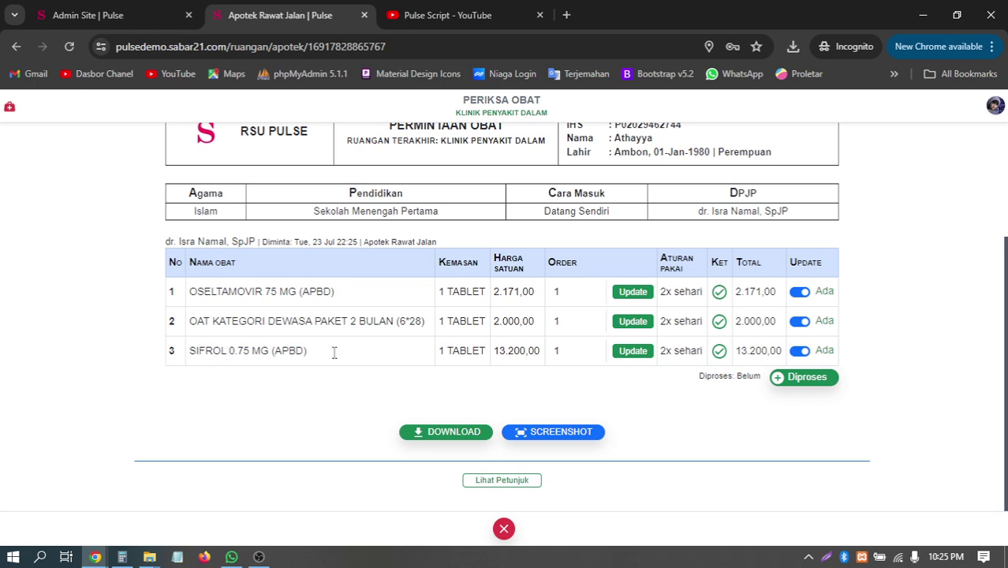
scroll(894, 260, "up", 3)
scroll(894, 262, "down", 3)
scroll(378, 303, "up", 3)
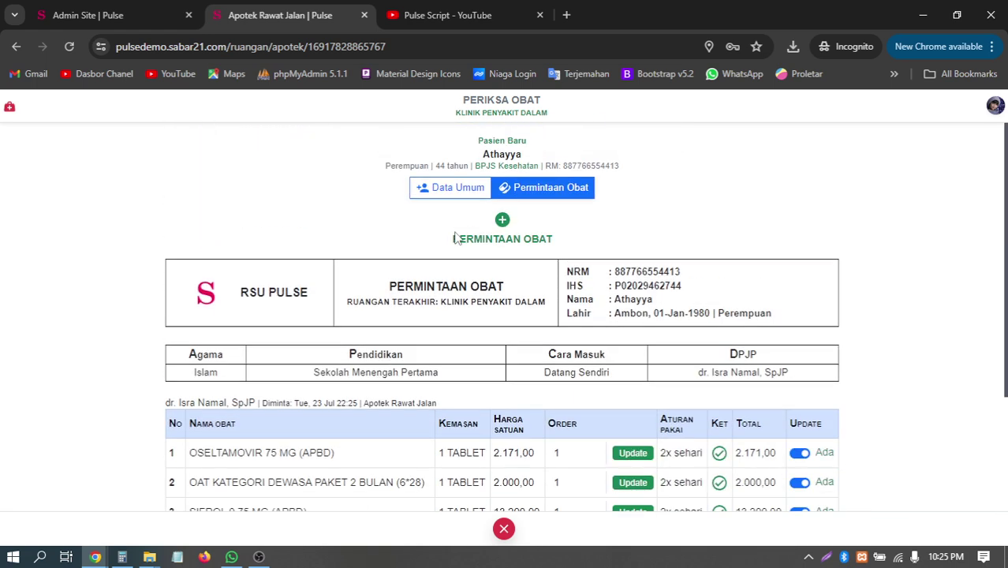
scroll(441, 263, "down", 3)
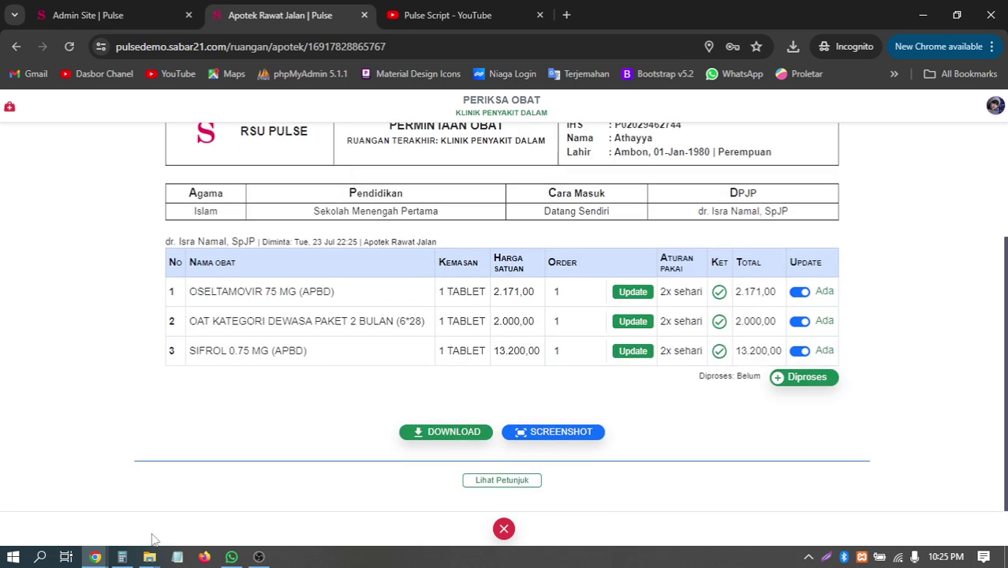
Step: Switch back to the doctor's window and start another Apotek Rawat Jalan order with ARV FDC DEWASA, searching for "w"
mouse_move(95, 557)
left_click(90, 501)
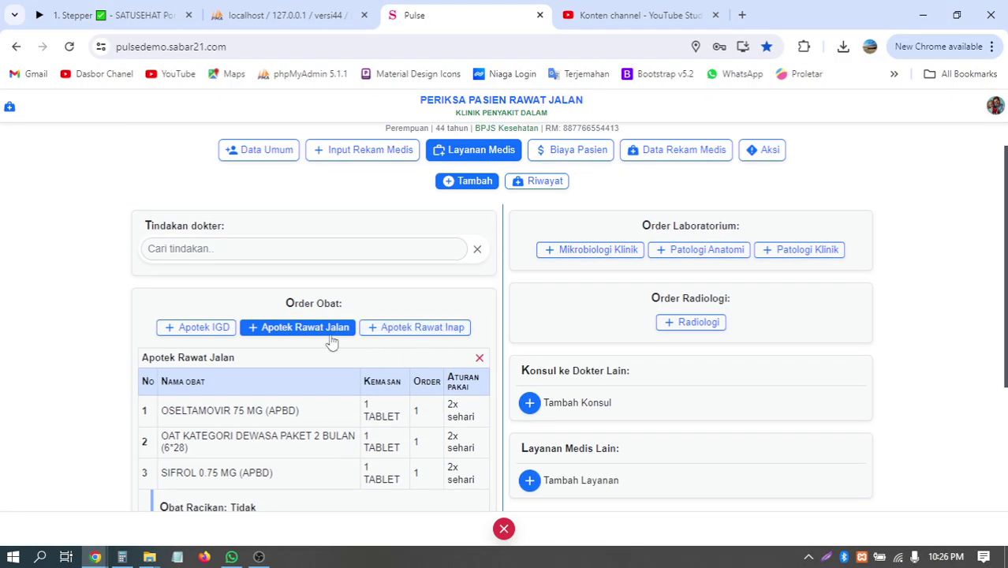
left_click(332, 333)
left_click(327, 386)
type("w")
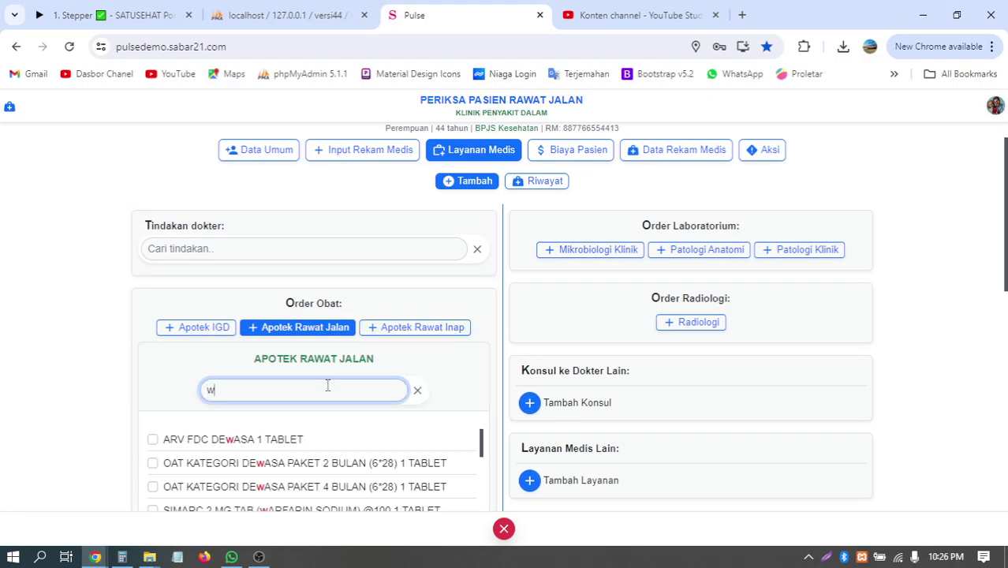
left_click(281, 449)
left_click(418, 392)
Step: Mark the ARV FDC DEWASA order as not compounded (Tidak) and send it without a usage rule
scroll(327, 404, "down", 3)
left_click(341, 333)
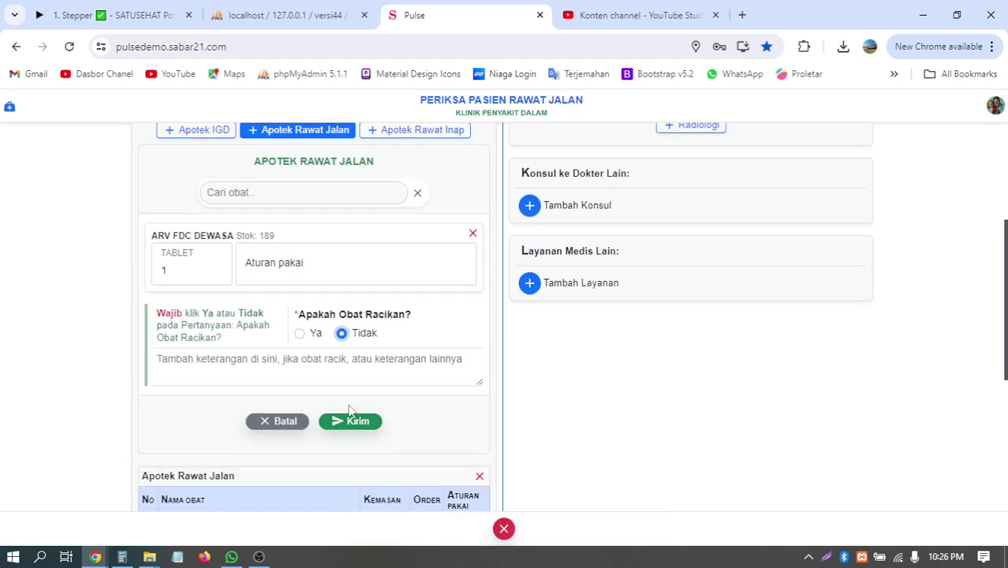
left_click(347, 422)
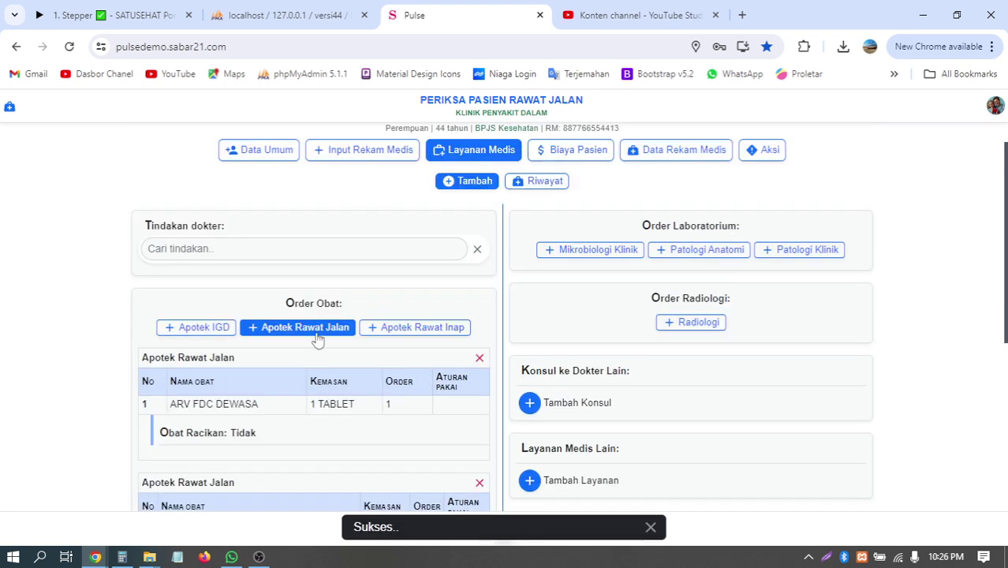
Step: Search for "3" and send a separate order for ARV..TDF 300 MG +3TC 300 MGH+ EFV 600 MG, marked not compounded
left_click(329, 390)
type("3")
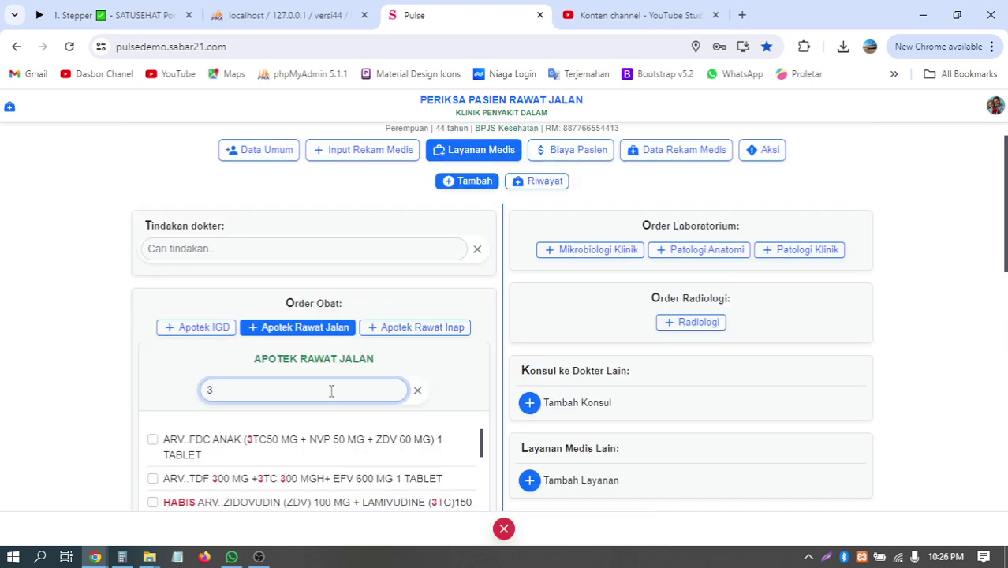
left_click(284, 475)
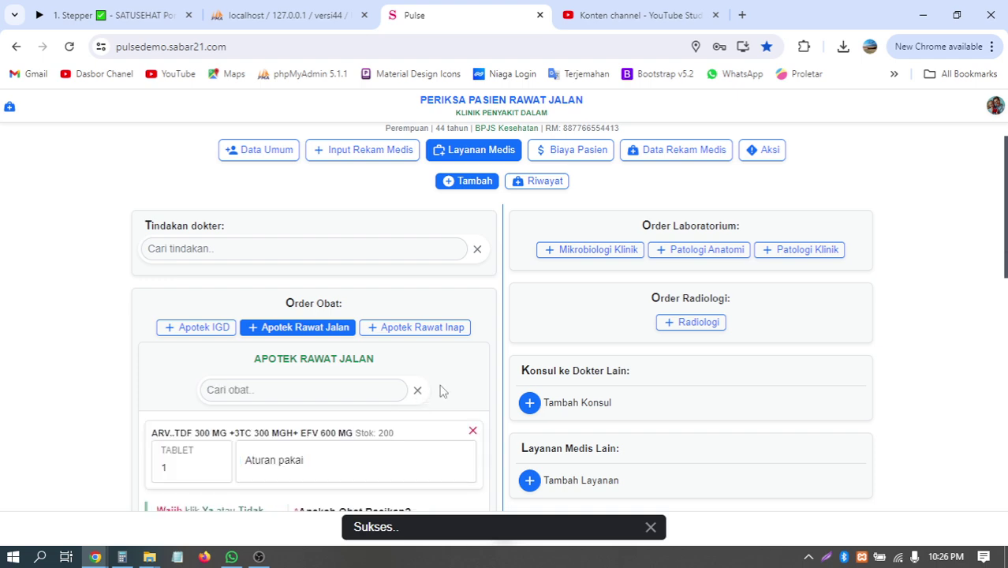
left_click(359, 334)
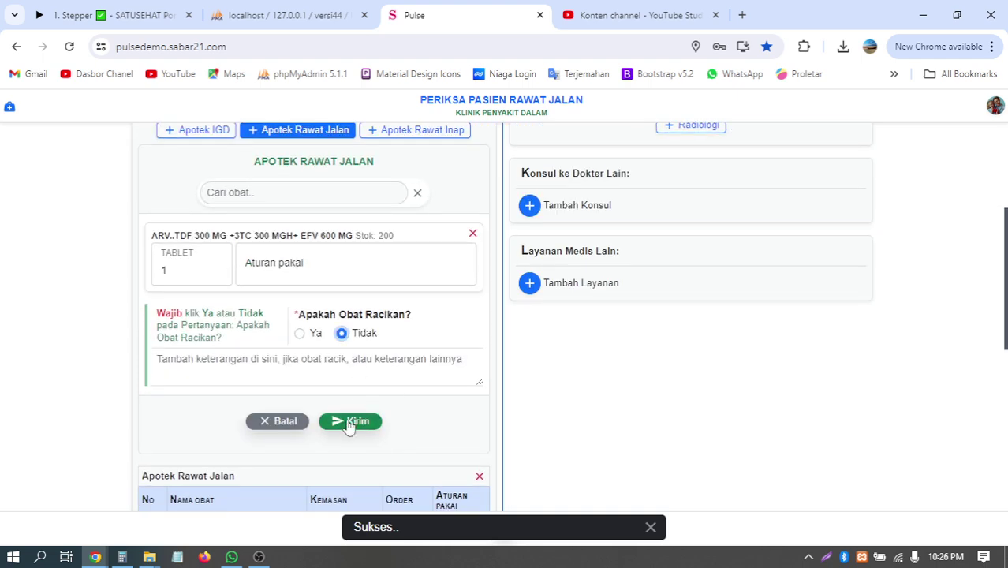
left_click(347, 422)
Step: Search for "re" in a new Apotek Rawat Jalan order, add ARV..EFAVIRENZ (EFV) 200 MG, mark it not compounded, and send it
scroll(464, 225, "up", 2)
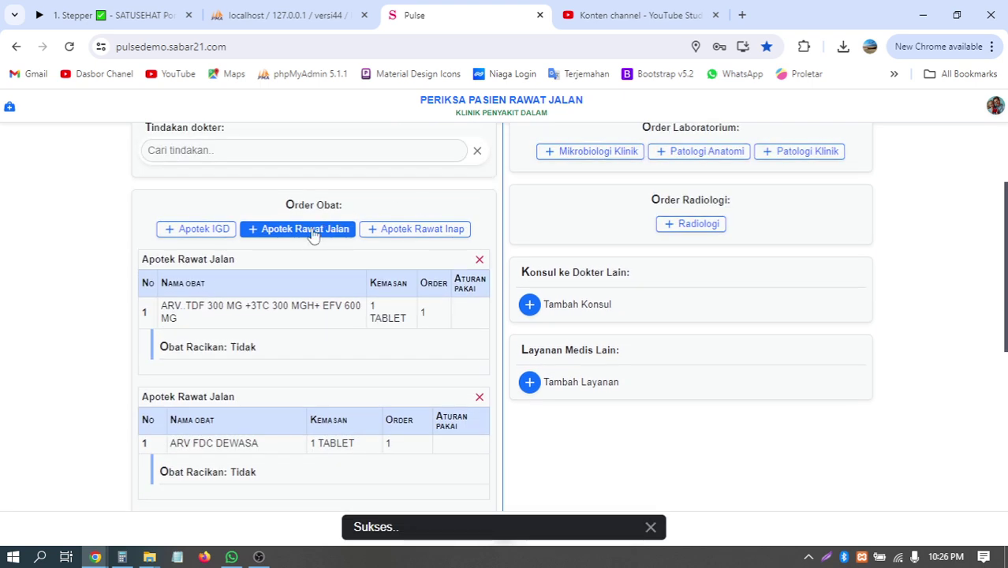
left_click(315, 230)
left_click(340, 294)
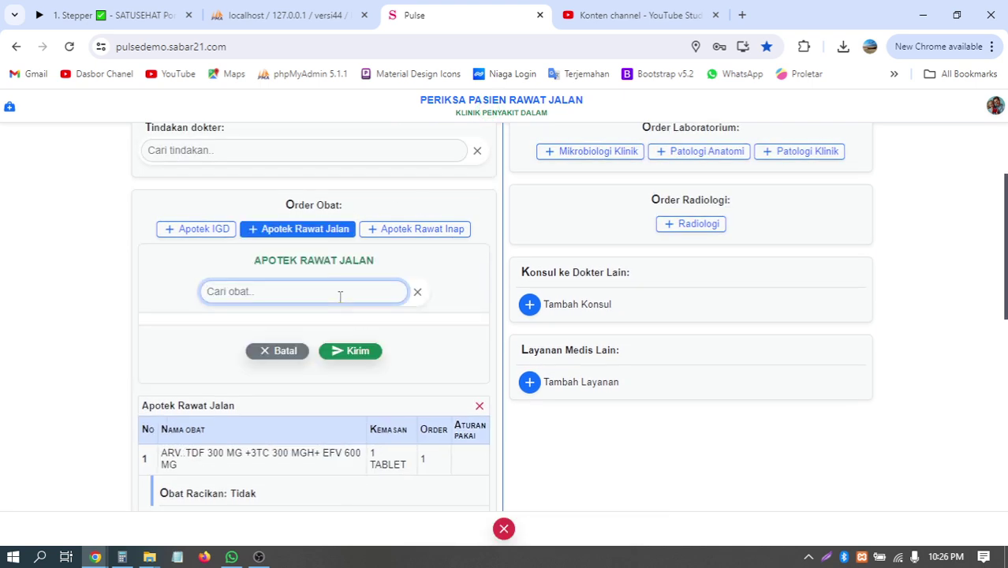
type("re")
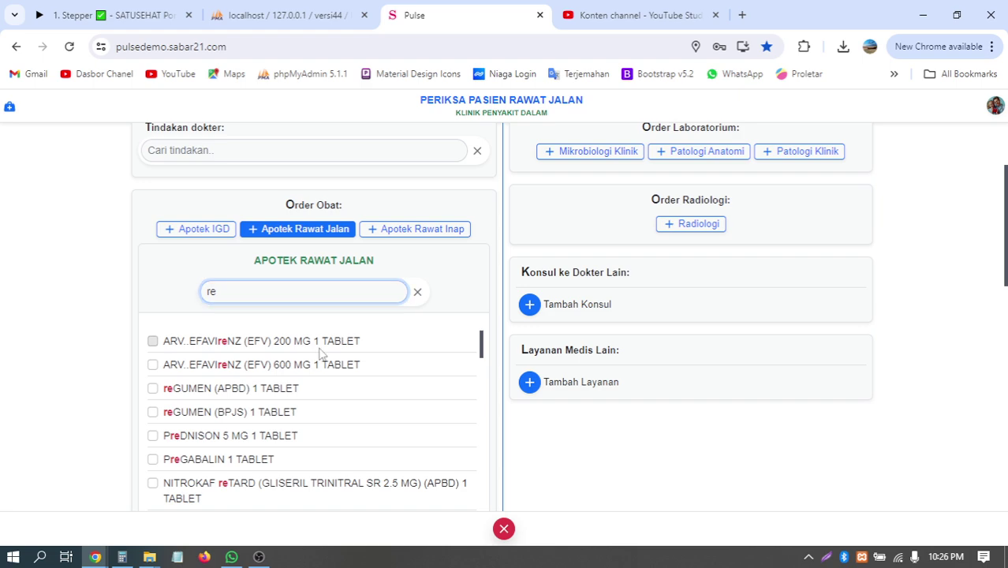
left_click(319, 347)
scroll(352, 387, "down", 1)
left_click(364, 244)
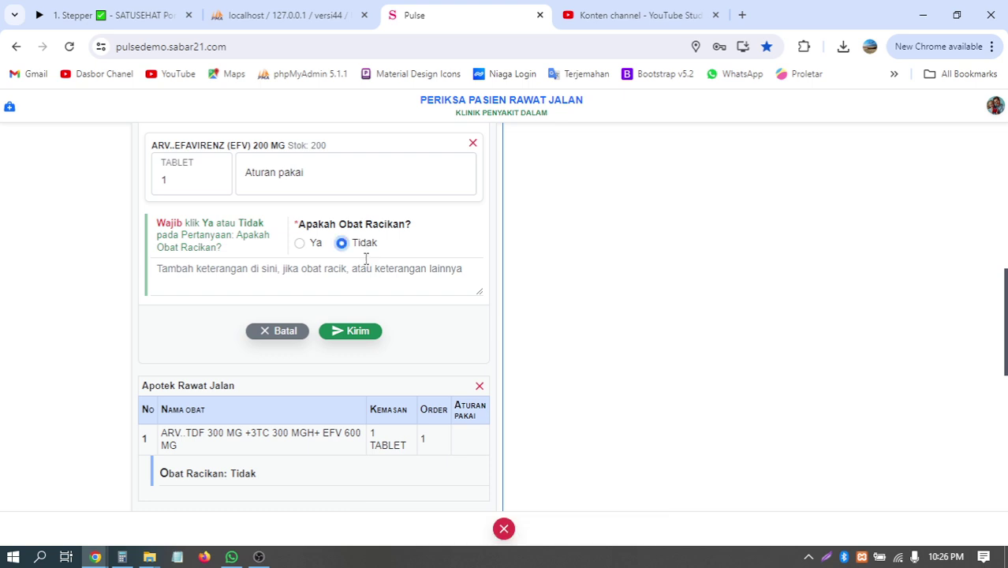
left_click(357, 331)
scroll(475, 297, "up", 4)
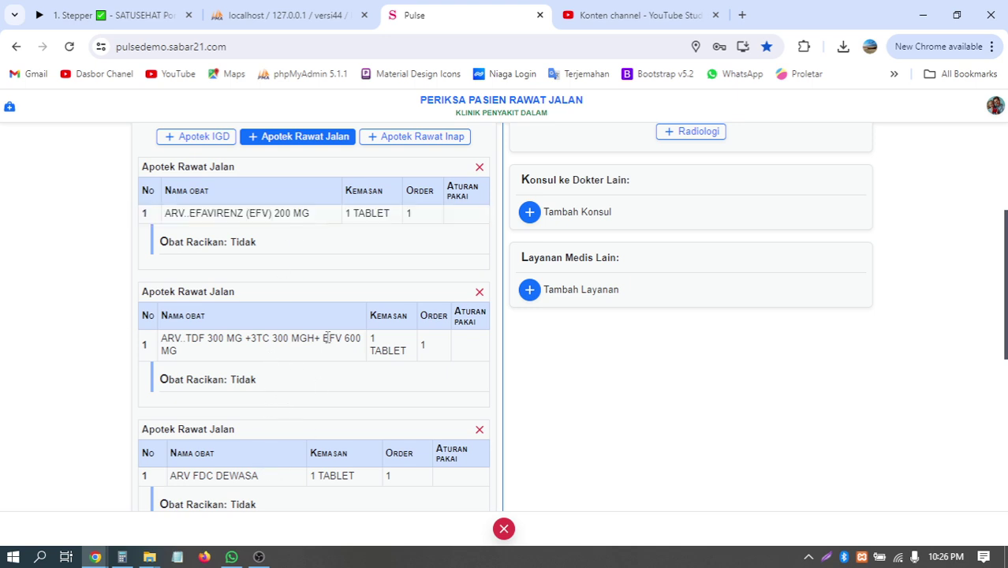
scroll(341, 285, "down", 1)
scroll(341, 286, "up", 1)
Step: Switch to the pharmacist's window and close the open medicine request to return to the patient list
mouse_move(94, 557)
left_click(200, 503)
left_click(200, 503)
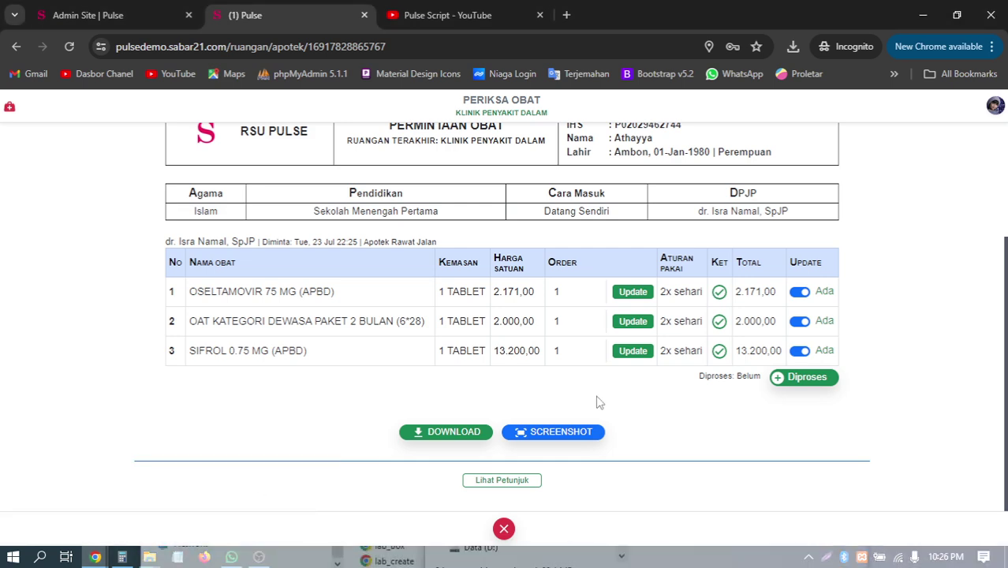
scroll(985, 288, "up", 3)
left_click(504, 529)
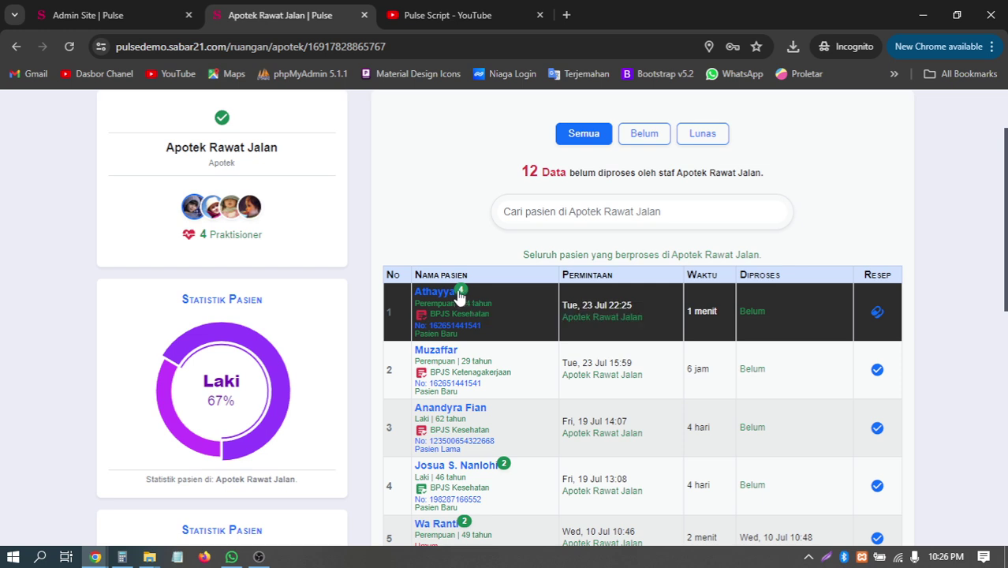
Step: Reopen the first patient's prescription and examine how the separately sent medicine requests are listed
mouse_move(462, 294)
left_click(876, 313)
scroll(647, 271, "down", 5)
scroll(647, 271, "up", 3)
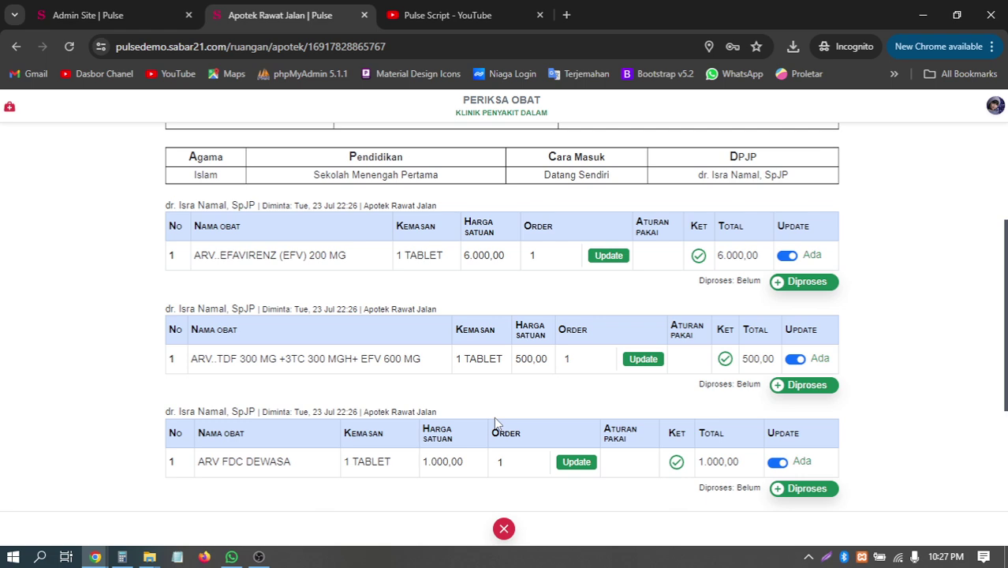
Step: Show the second page of the medicine requests and examine how the combined three-medicine request is listed
scroll(496, 423, "down", 2)
scroll(496, 423, "up", 2)
scroll(565, 310, "down", 2)
left_click(503, 371)
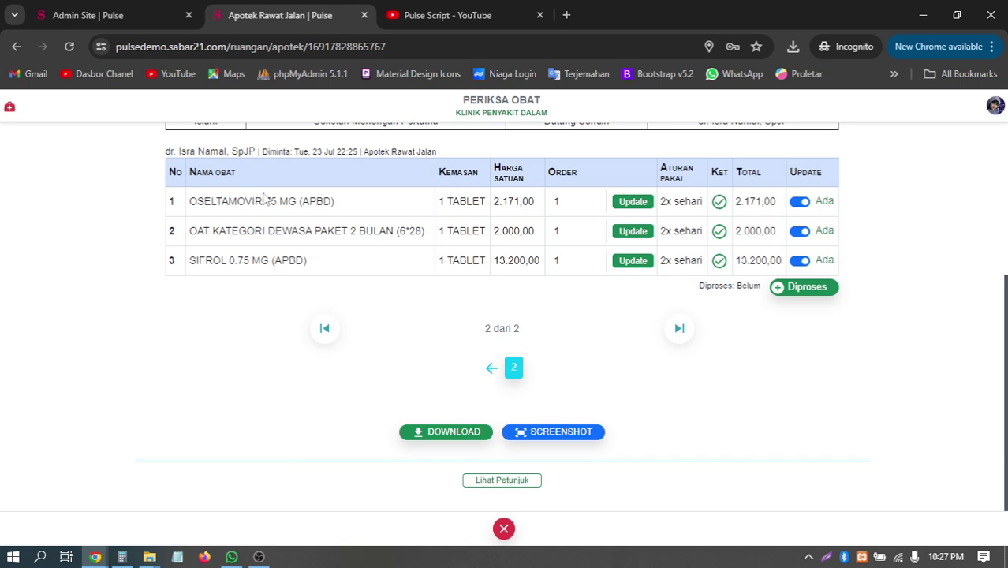
left_click_drag(228, 201, 307, 259)
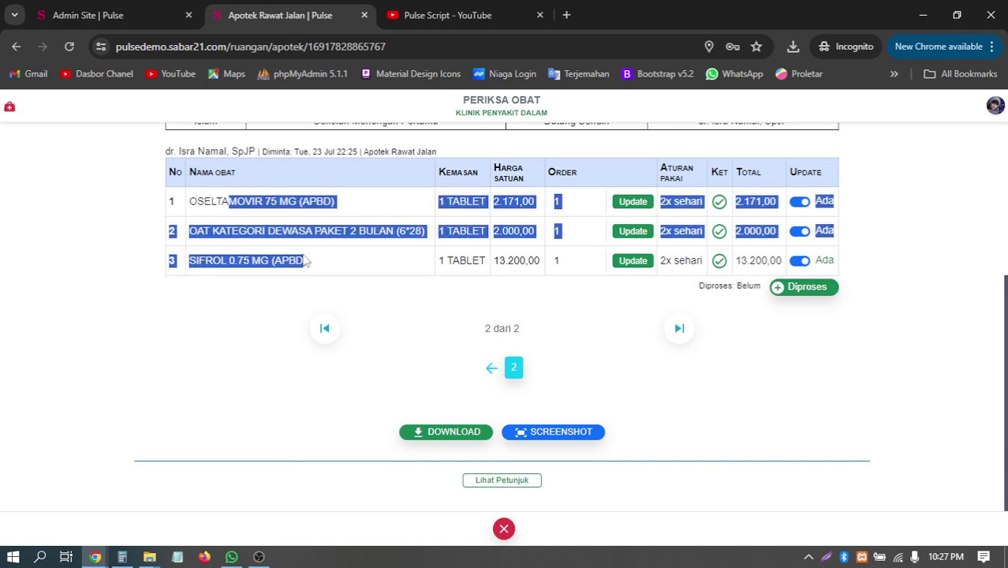
left_click(365, 266)
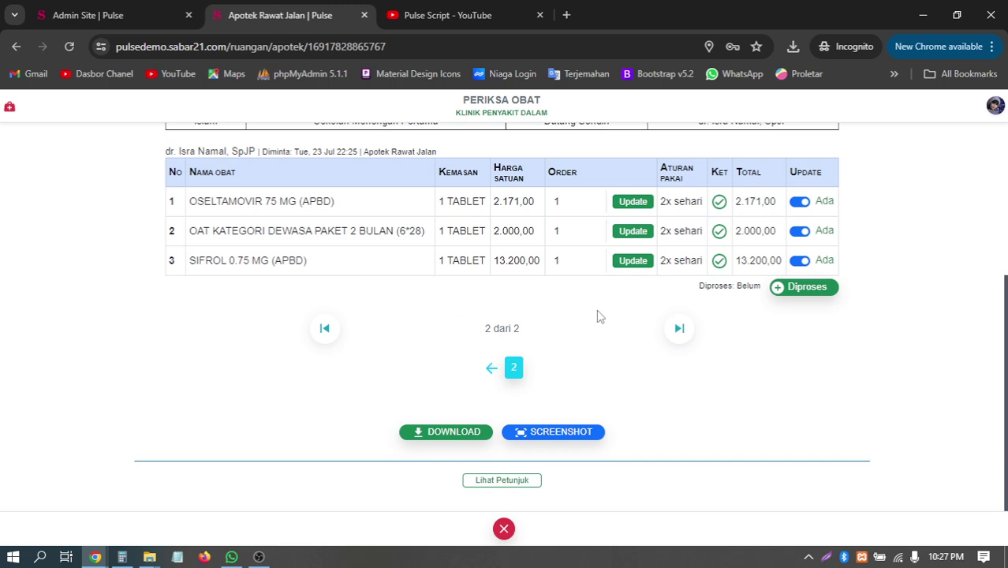
scroll(599, 315, "up", 3)
scroll(599, 316, "down", 3)
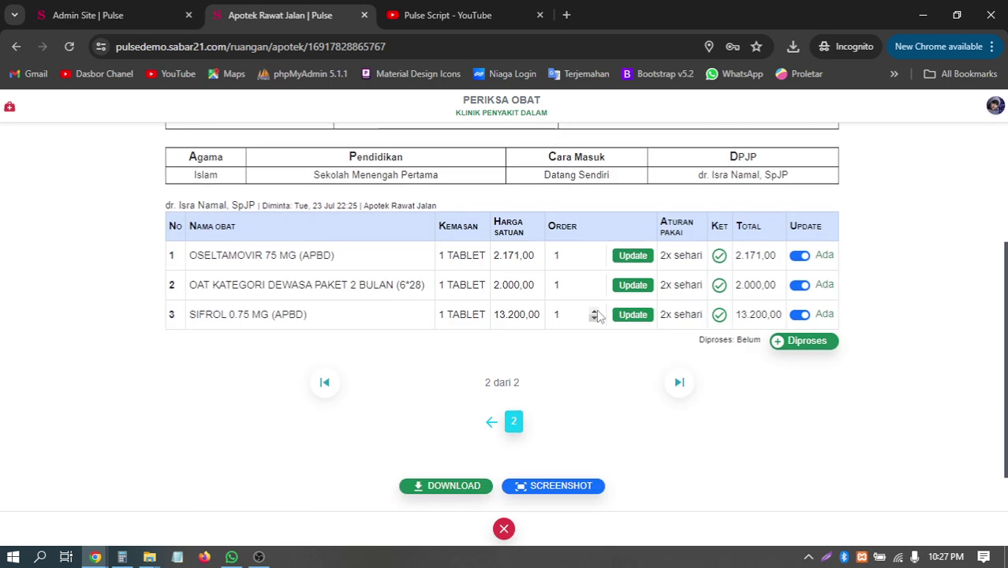
scroll(930, 332, "up", 2)
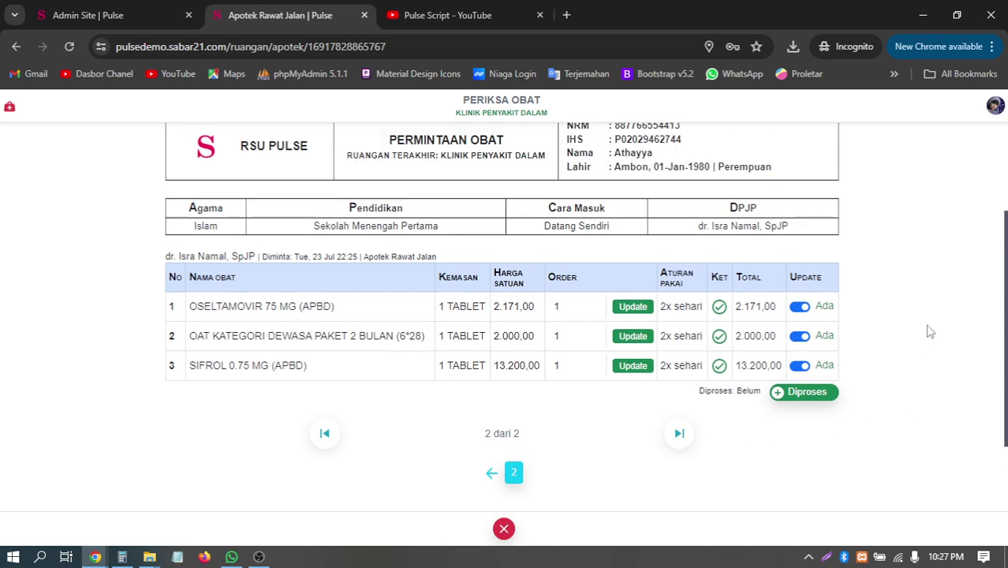
double_click(580, 356)
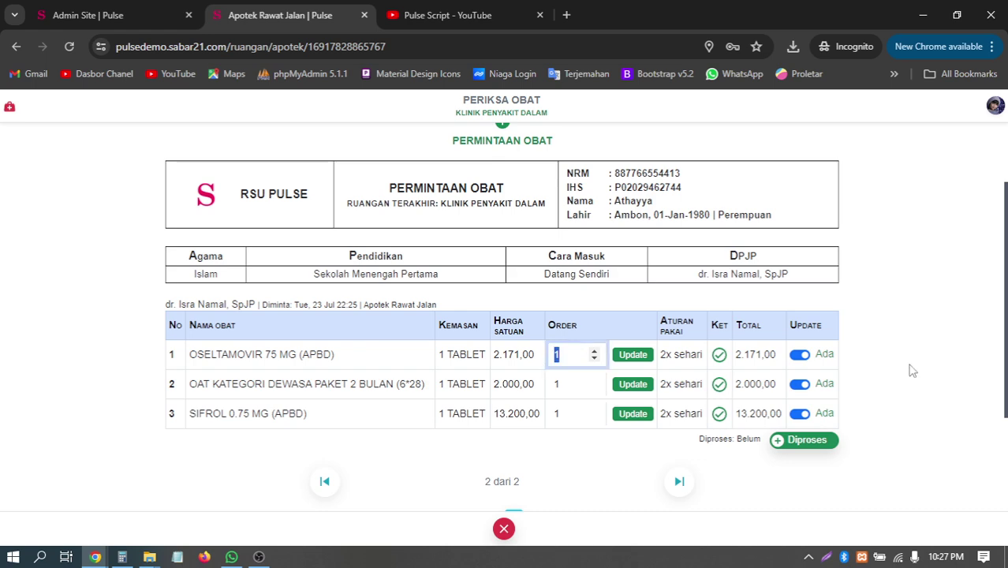
scroll(911, 375, "down", 2)
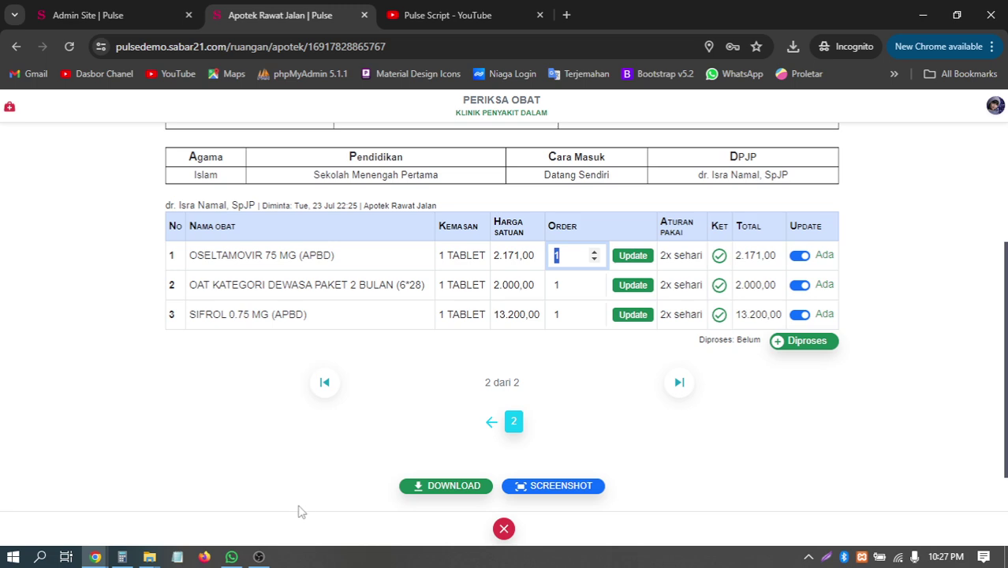
left_click(318, 440)
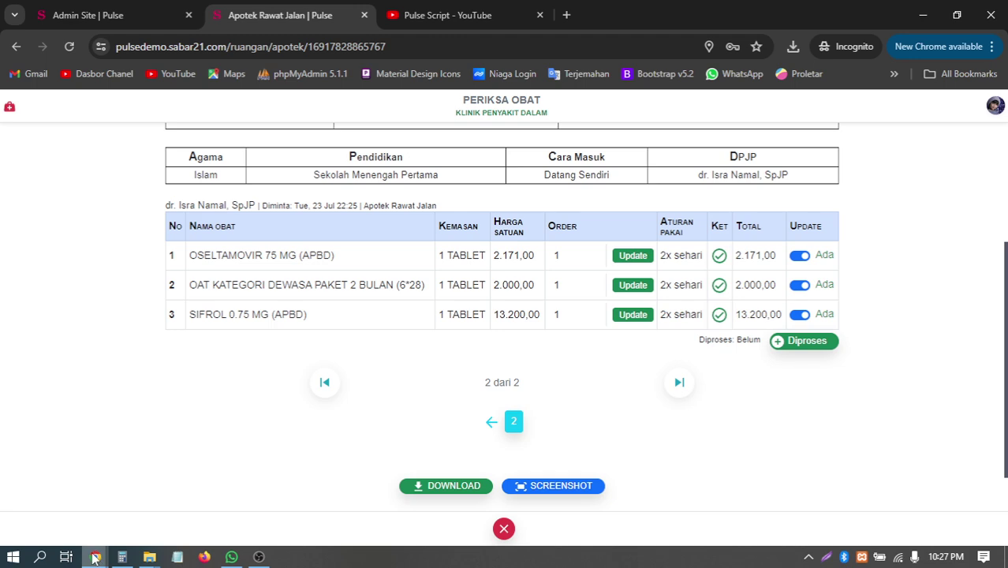
Step: Switch to the doctor's window and delete the three separate Apotek Rawat Jalan orders for ARV..EFAVIRENZ, ARV..TDF and ARV FDC DEWASA
mouse_move(94, 557)
left_click(81, 501)
scroll(764, 352, "up", 3)
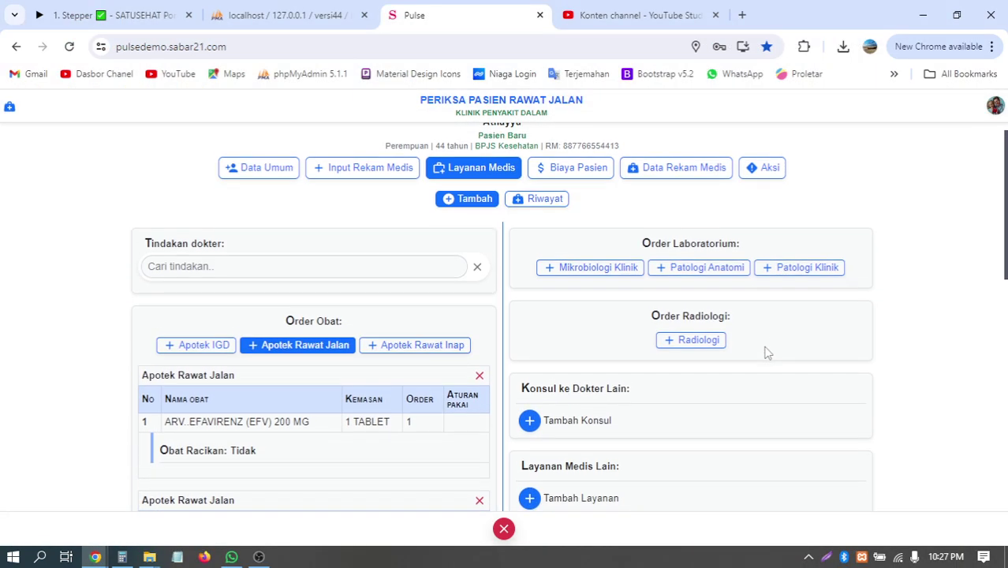
left_click(479, 396)
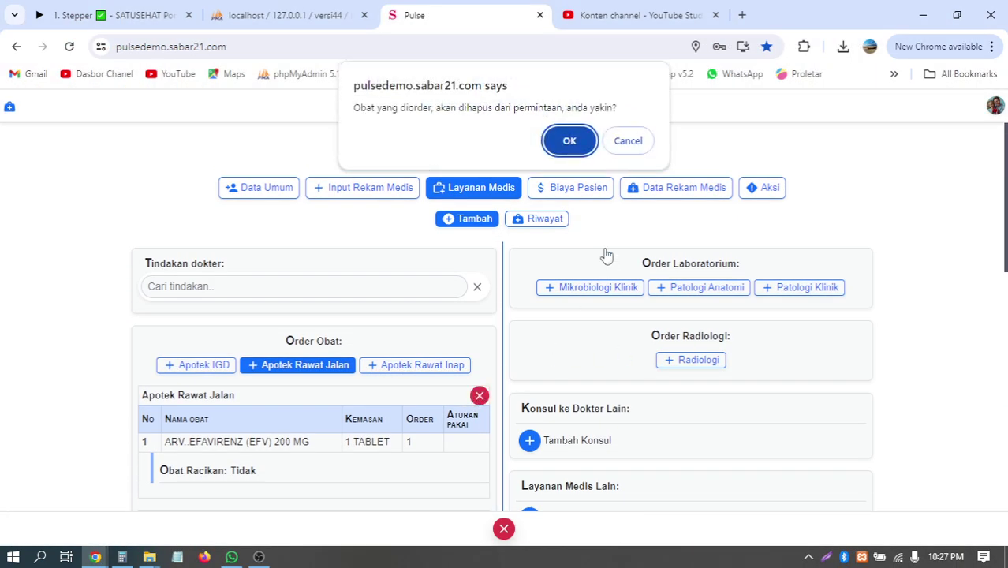
left_click(570, 141)
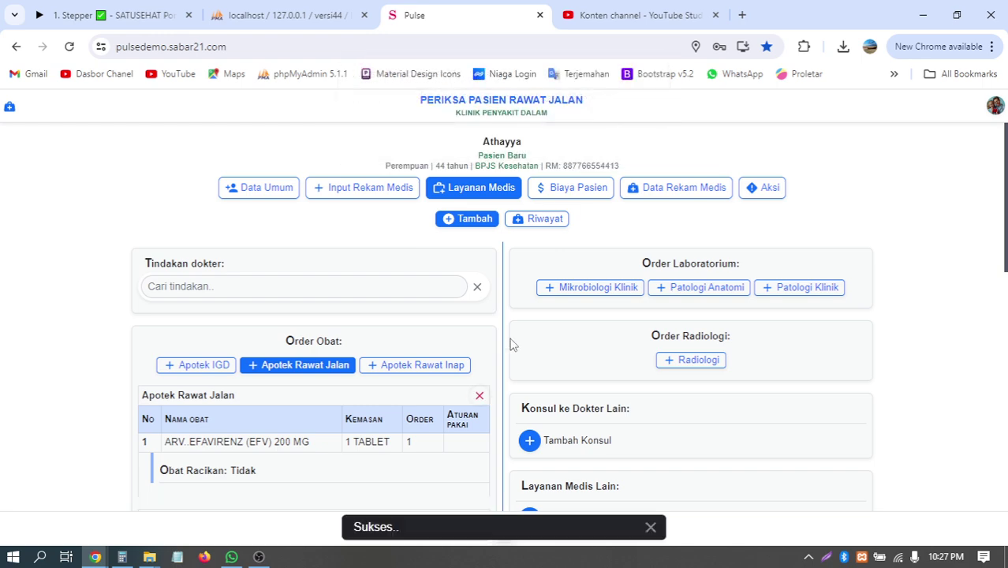
left_click(479, 395)
left_click(577, 147)
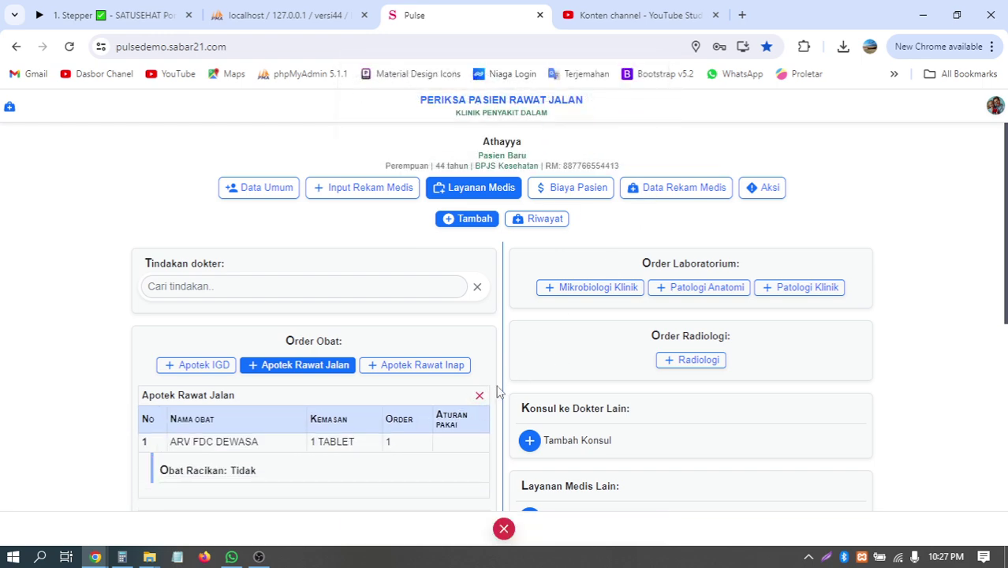
left_click(479, 396)
left_click(571, 144)
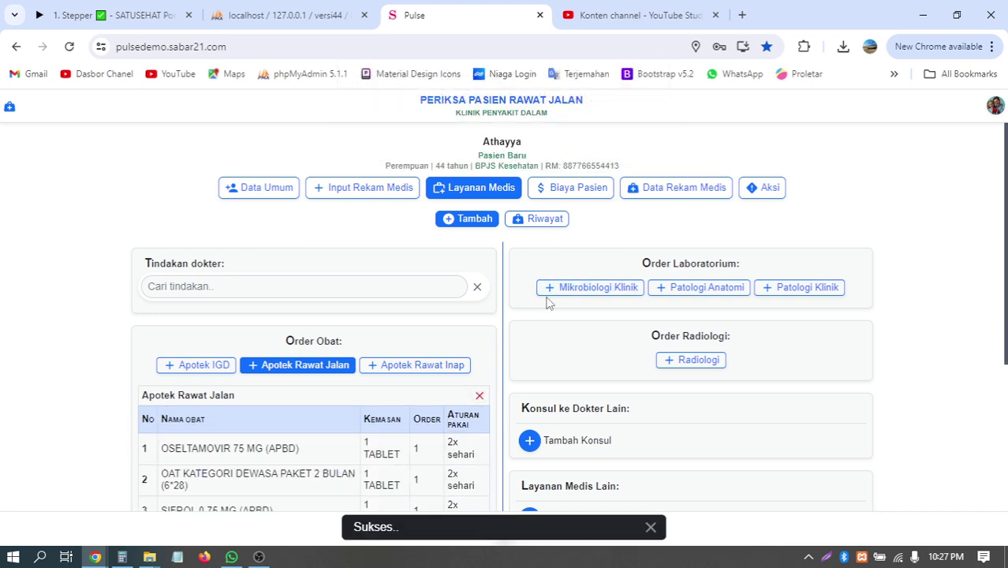
Step: Search the doctor procedures for "e" and "r", selecting 97.38 Hecting luka kepala leher and 76.92 Insersi implan sintetik di tulang wajah
scroll(544, 298, "down", 3)
scroll(375, 247, "up", 2)
left_click(291, 189)
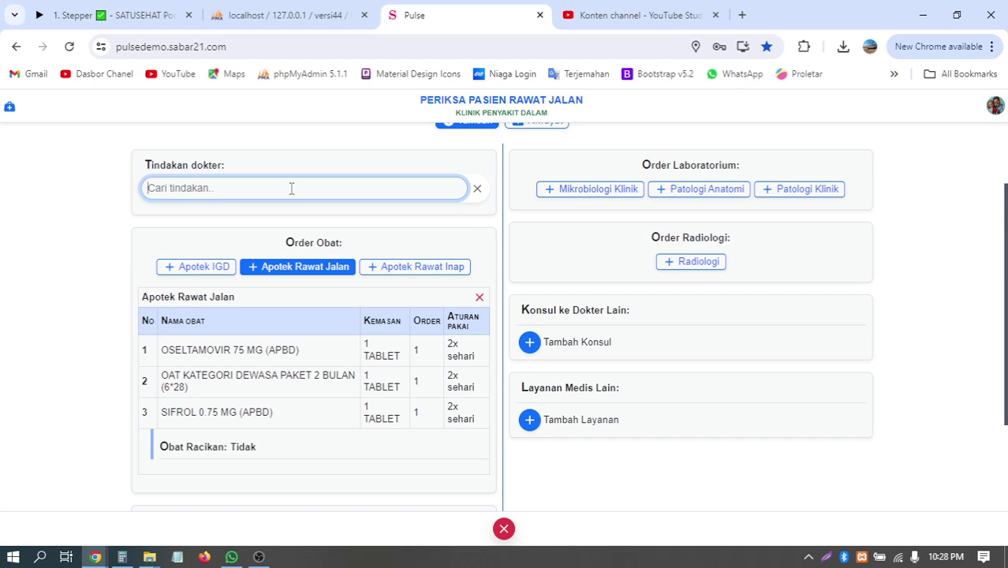
type("e")
left_click(246, 250)
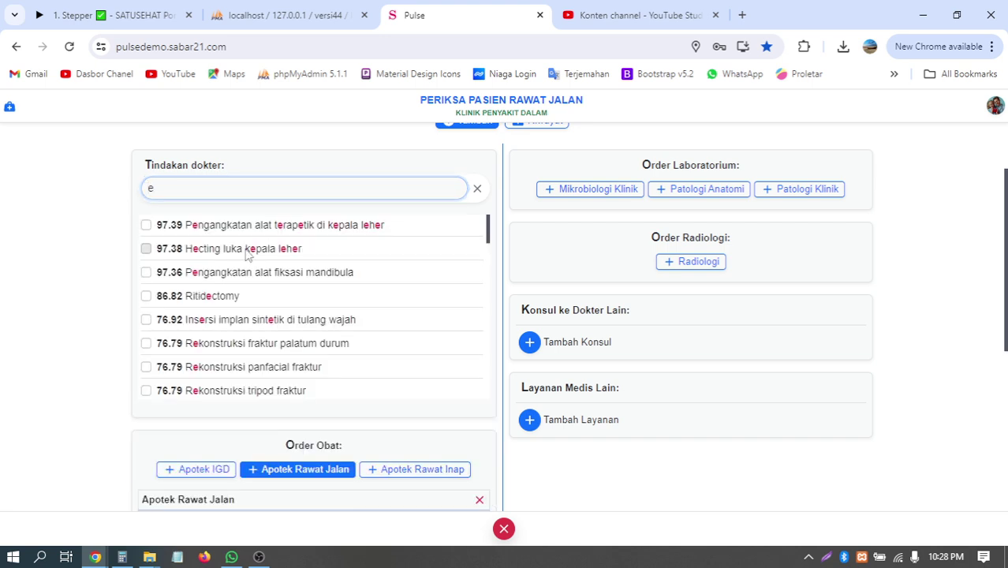
left_click(478, 189)
left_click(334, 189)
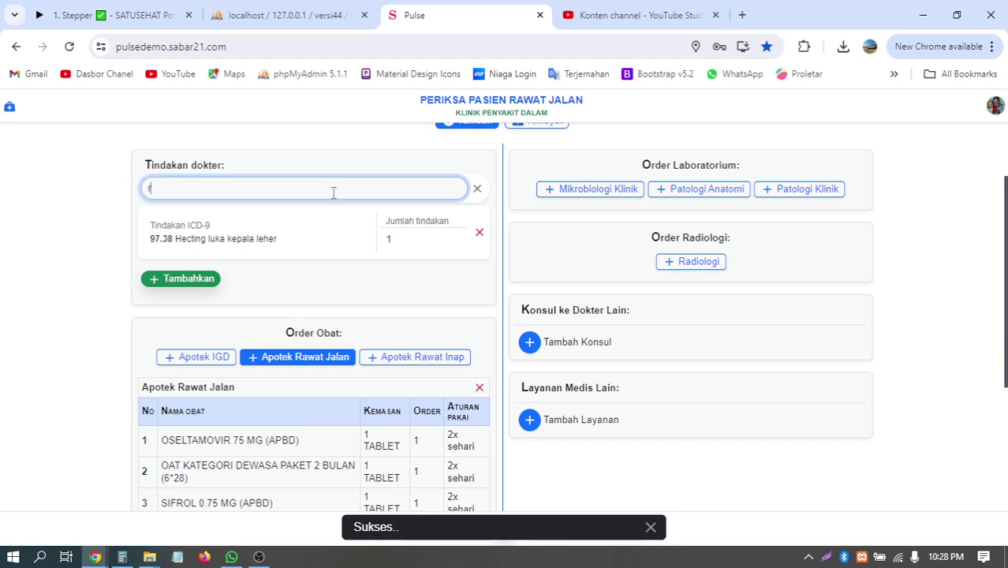
type("r")
left_click(235, 317)
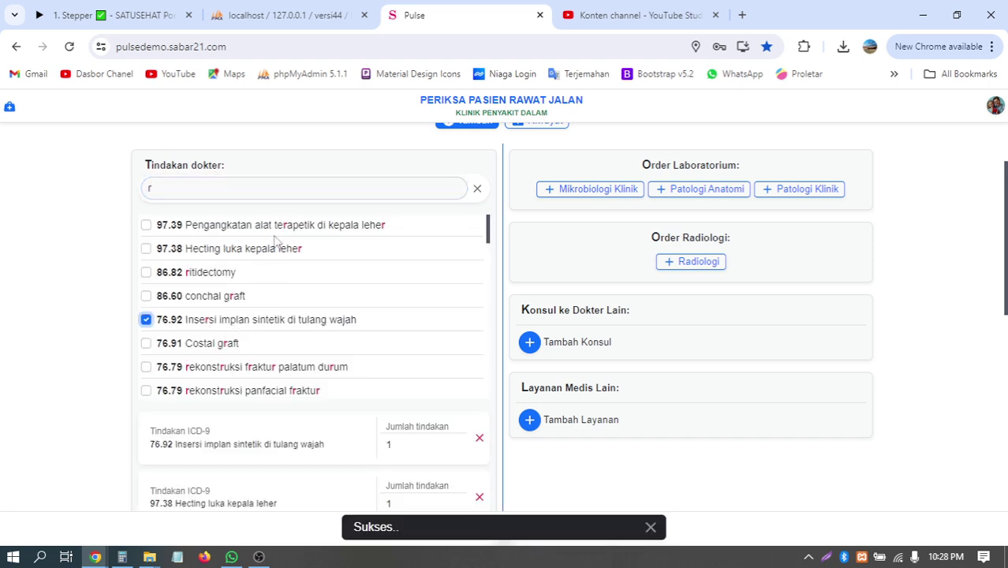
Step: Search for "ui", select 31.41 Trakeoskopi melalui stoma trakea, and add the three selected procedures together as one entry
left_click(275, 189)
key("BackSpace")
type("ui")
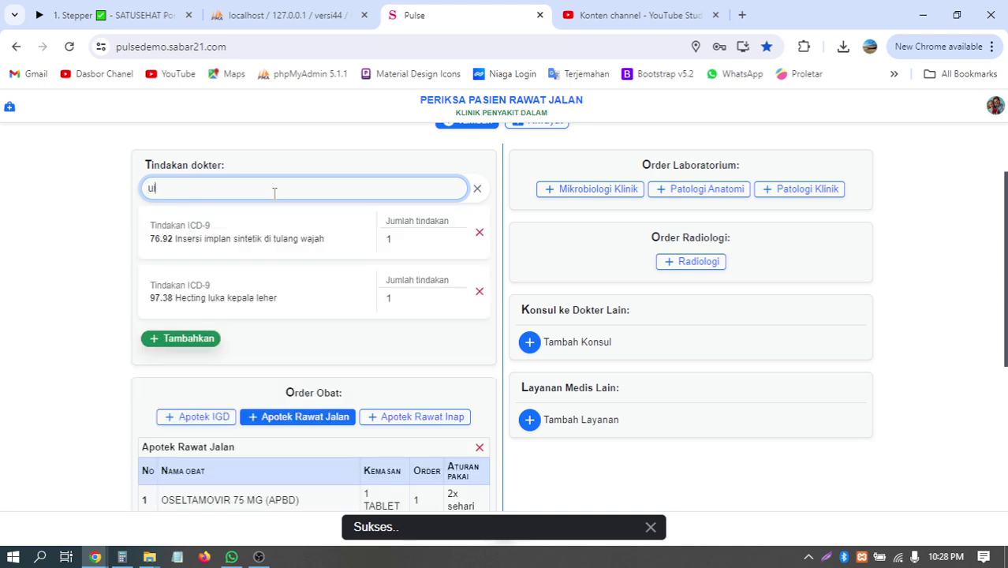
left_click(254, 276)
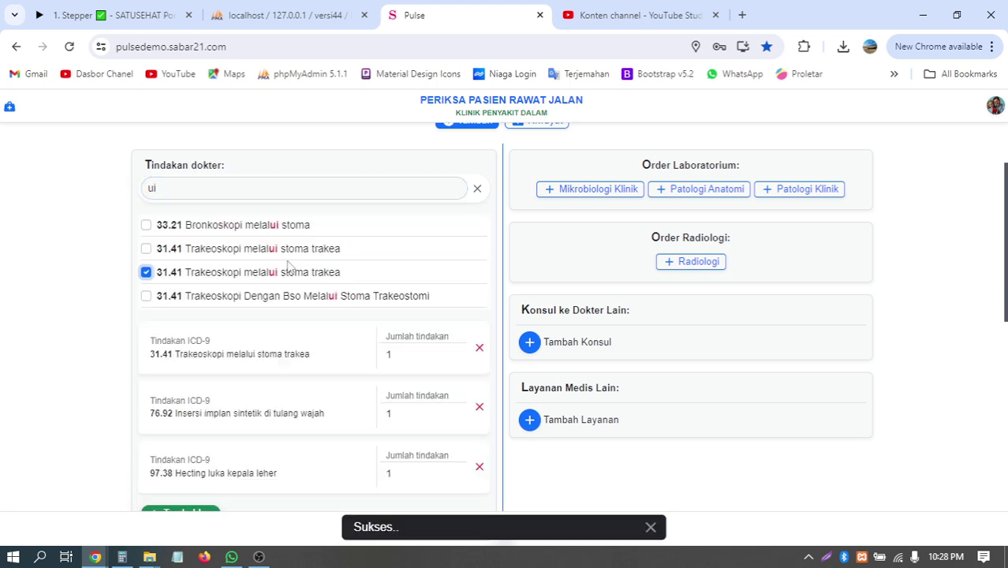
left_click(477, 188)
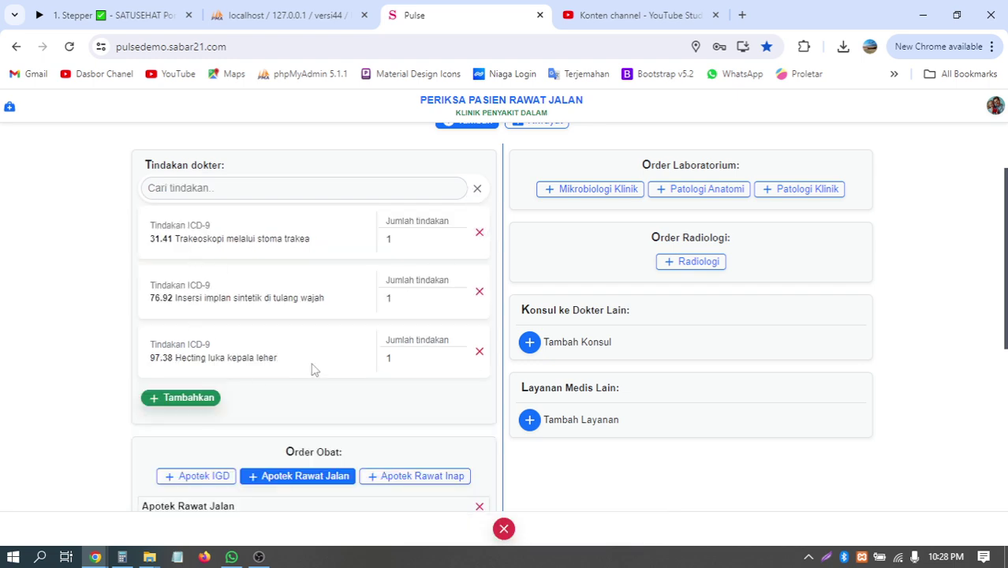
scroll(438, 304, "down", 1)
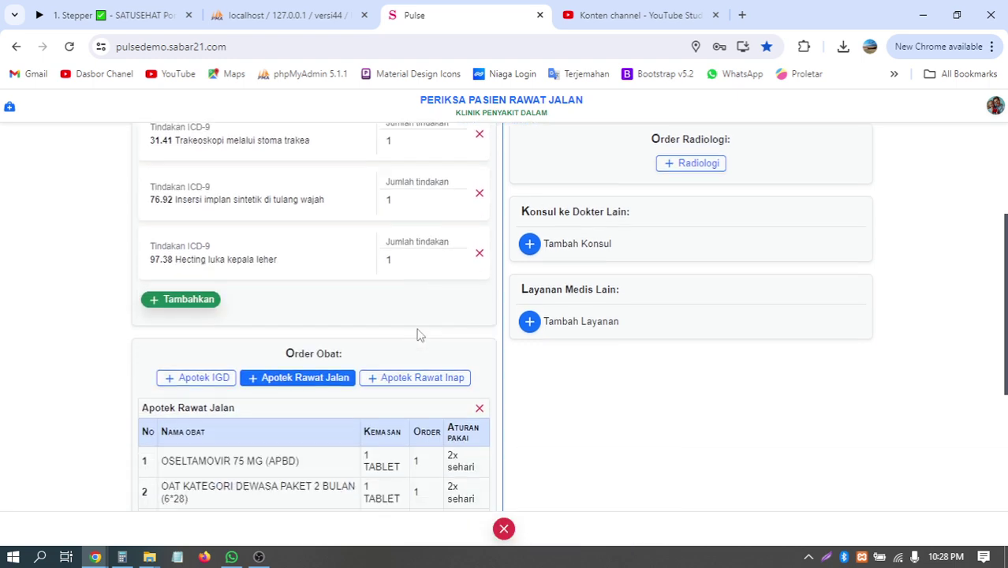
left_click(189, 300)
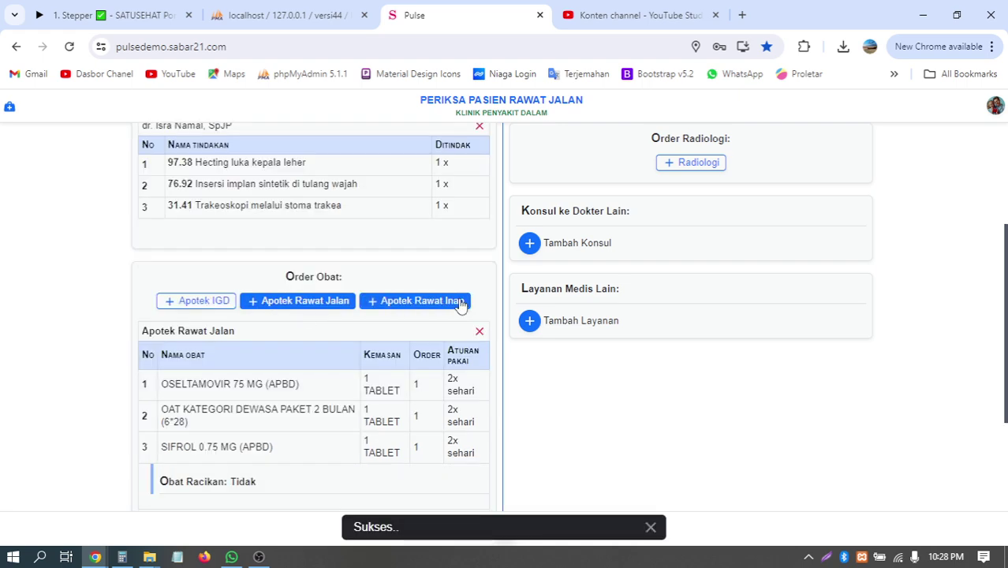
Step: Search the doctor procedures for "s" and add 97.36 Pengangkatan alat fiksasi mandibula as a separate entry
scroll(461, 305, "down", 1)
scroll(461, 302, "up", 2)
scroll(274, 292, "up", 1)
left_click(272, 288)
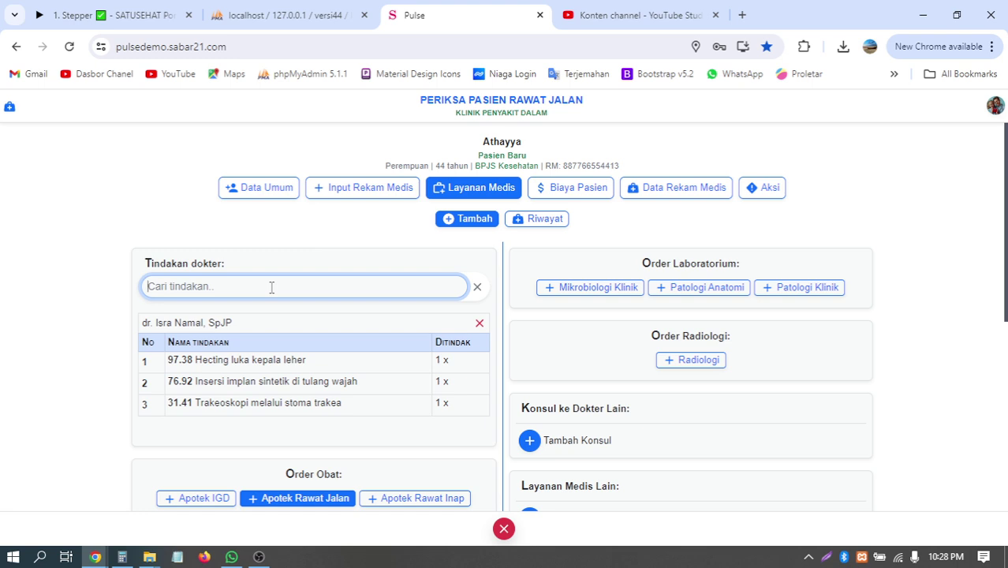
type("s")
left_click(256, 326)
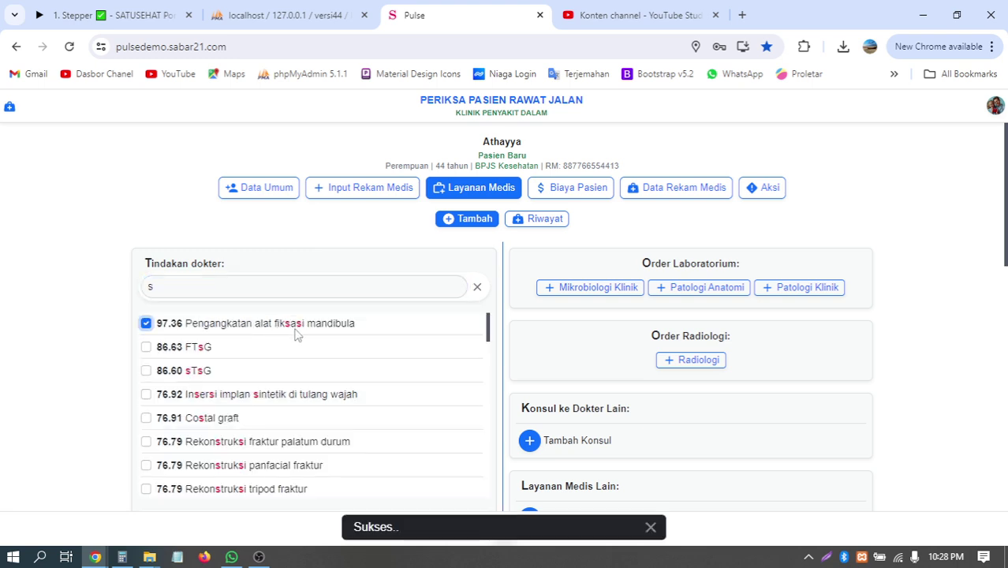
scroll(399, 336, "down", 6)
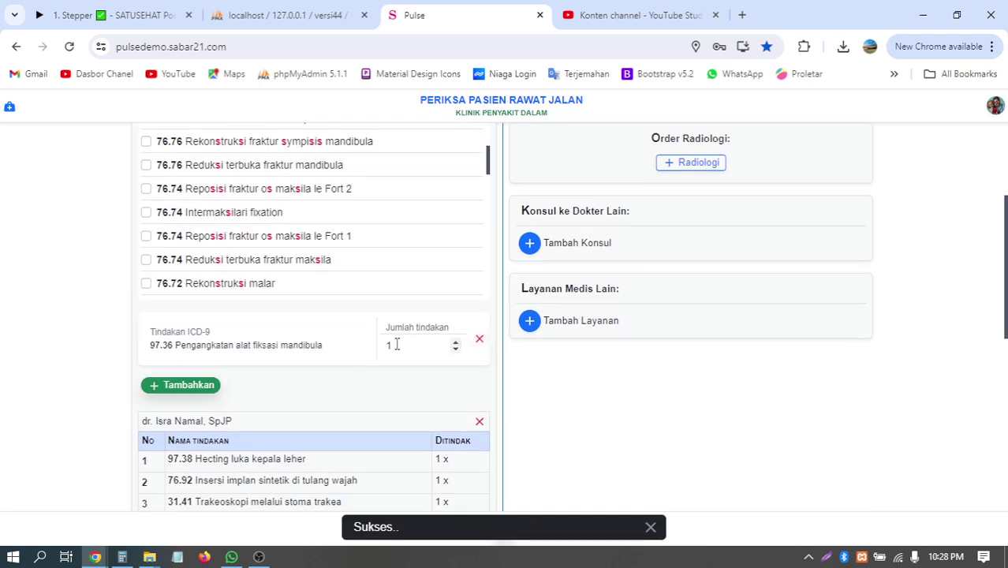
left_click(189, 385)
Step: Search the doctor procedures for "e" and add 76.76 Reduksi terbuka fraktur mandibula as another separate entry
type("e")
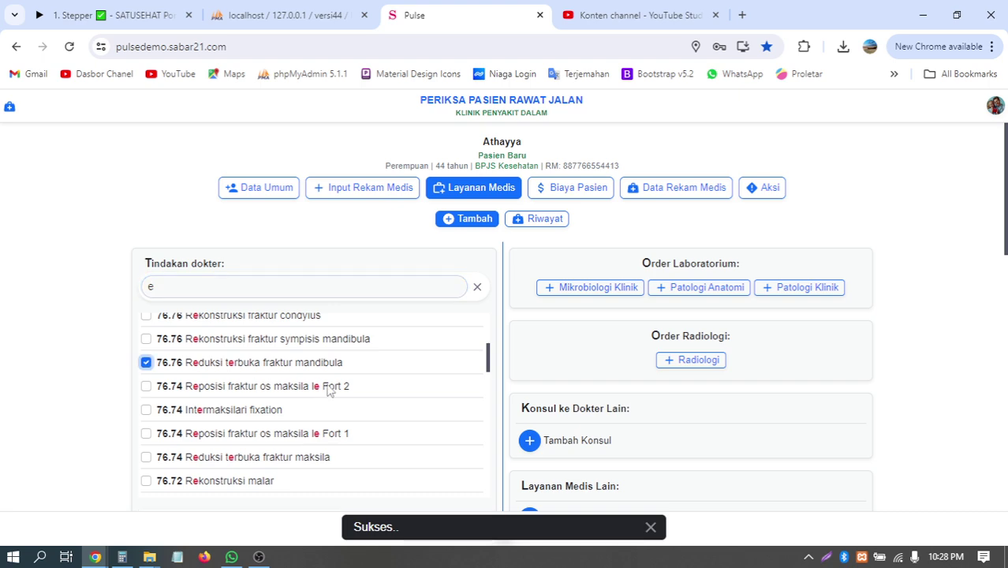
scroll(312, 406, "down", 3)
scroll(560, 401, "down", 1)
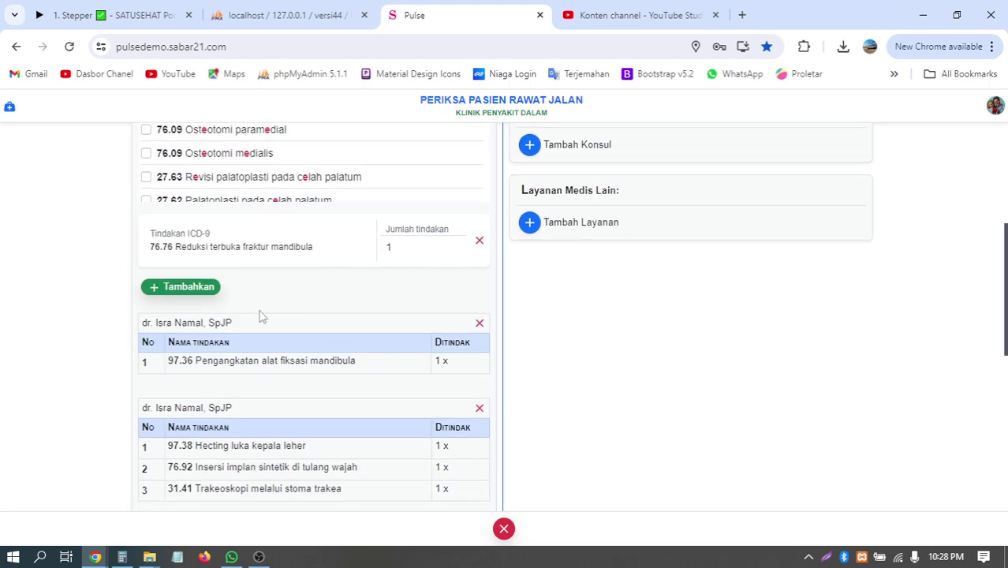
left_click(198, 289)
scroll(442, 386, "down", 1)
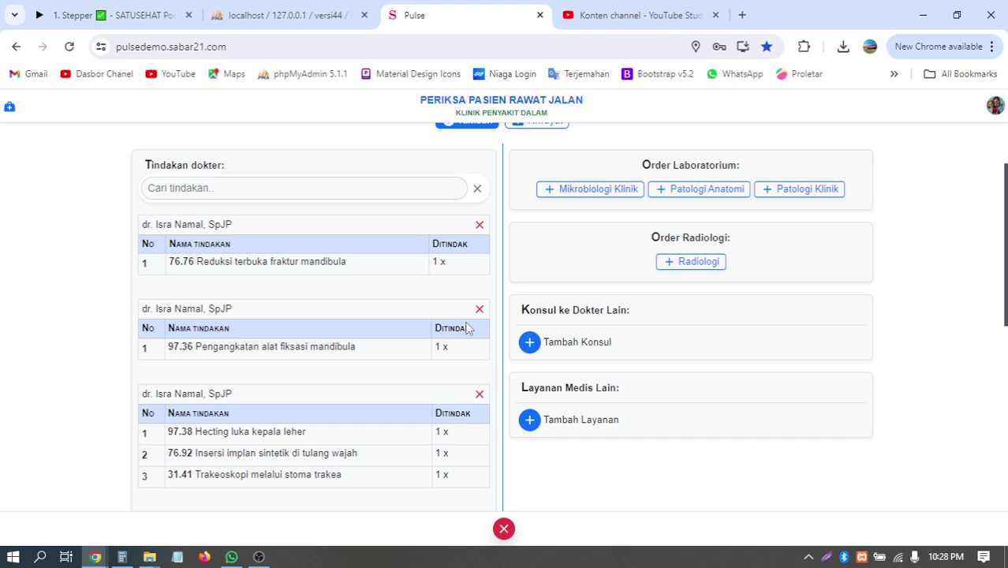
Step: Delete the separate procedure entries for 76.76 Reduksi terbuka fraktur mandibula and 97.36 Pengangkatan alat fiksasi mandibula
scroll(466, 328, "up", 2)
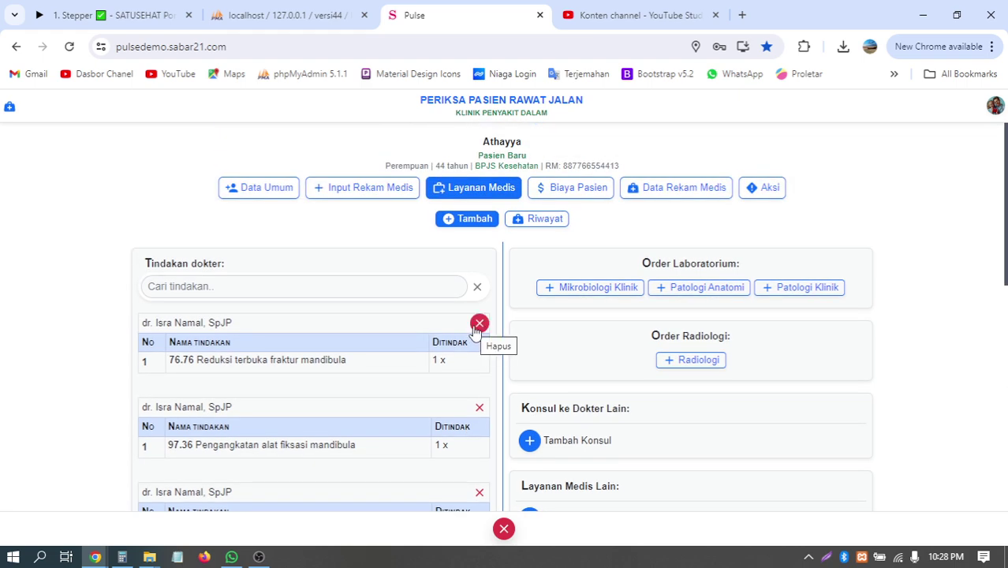
left_click(478, 325)
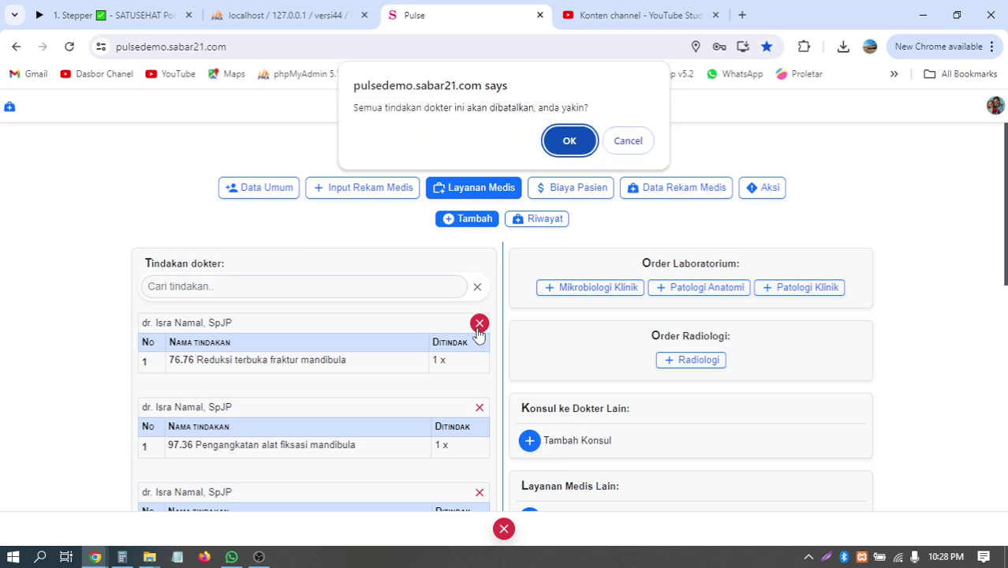
left_click(571, 142)
left_click(479, 322)
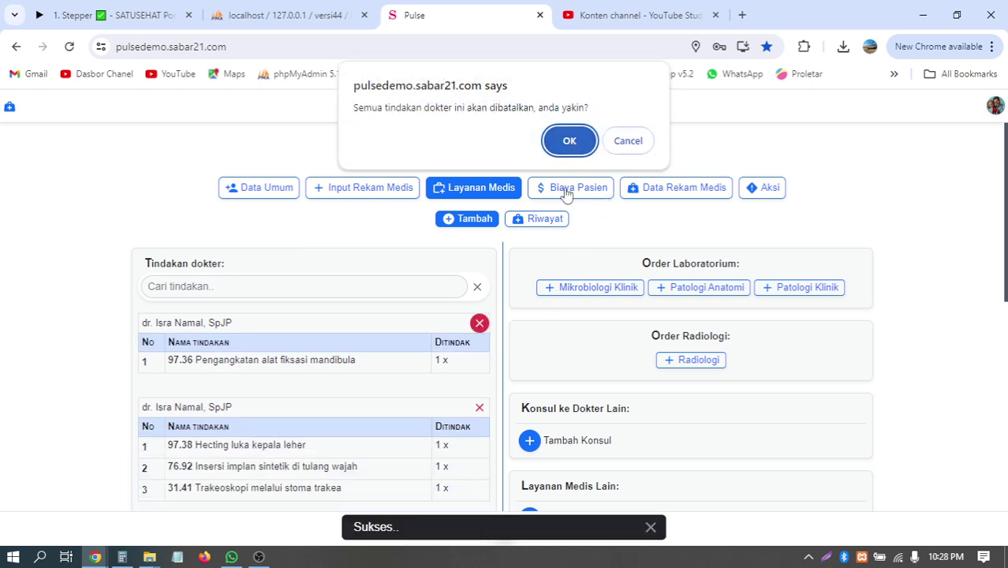
key("Return")
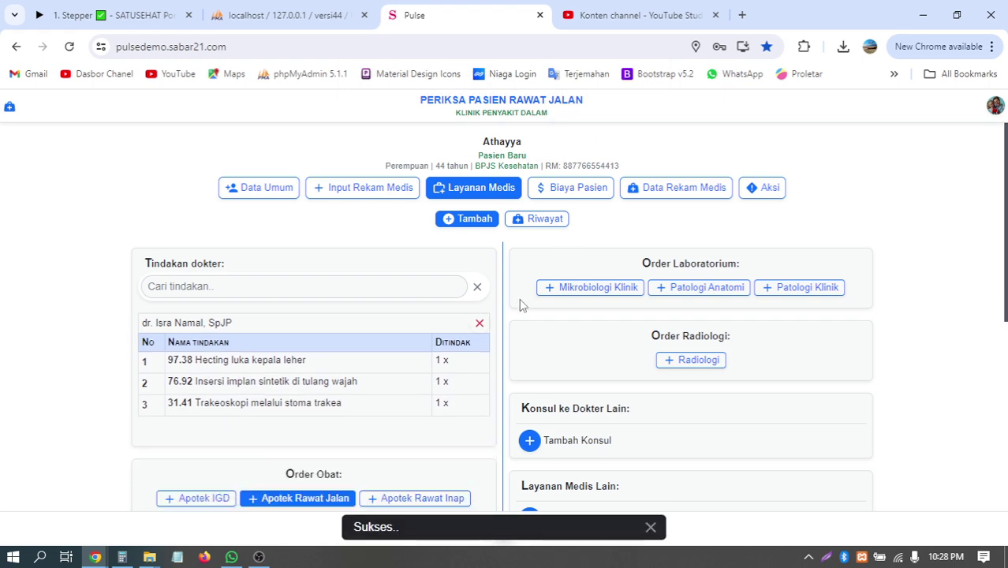
Step: Start a new Apotek Rawat Jalan order, search for "s", and add OAT KATEGORI DEWASA PAKET 2 BULAN and PAKET 4 BULAN
scroll(519, 299, "down", 3)
left_click(355, 306)
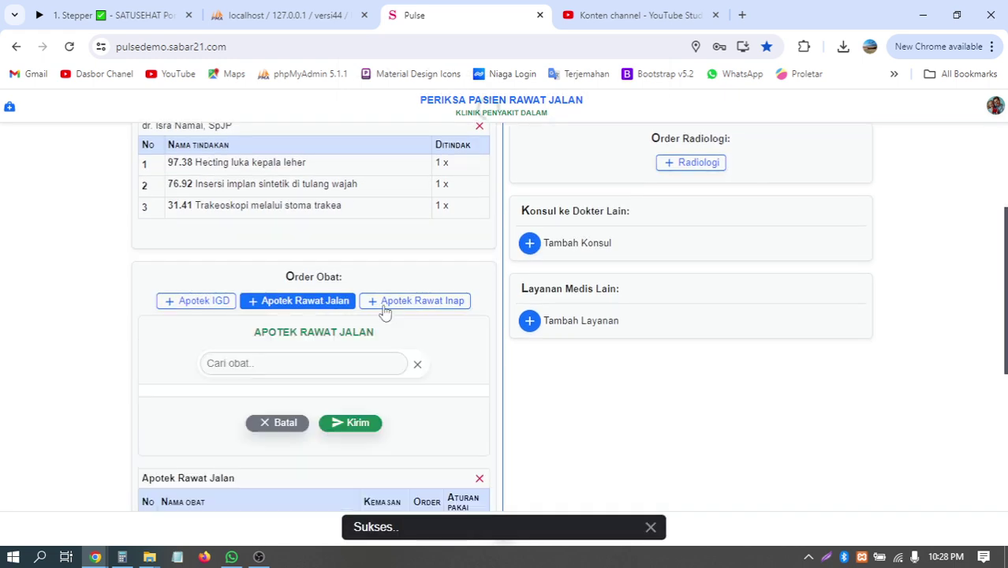
scroll(426, 276, "down", 1)
left_click(349, 267)
type("s")
left_click(330, 345)
left_click(316, 365)
left_click(417, 266)
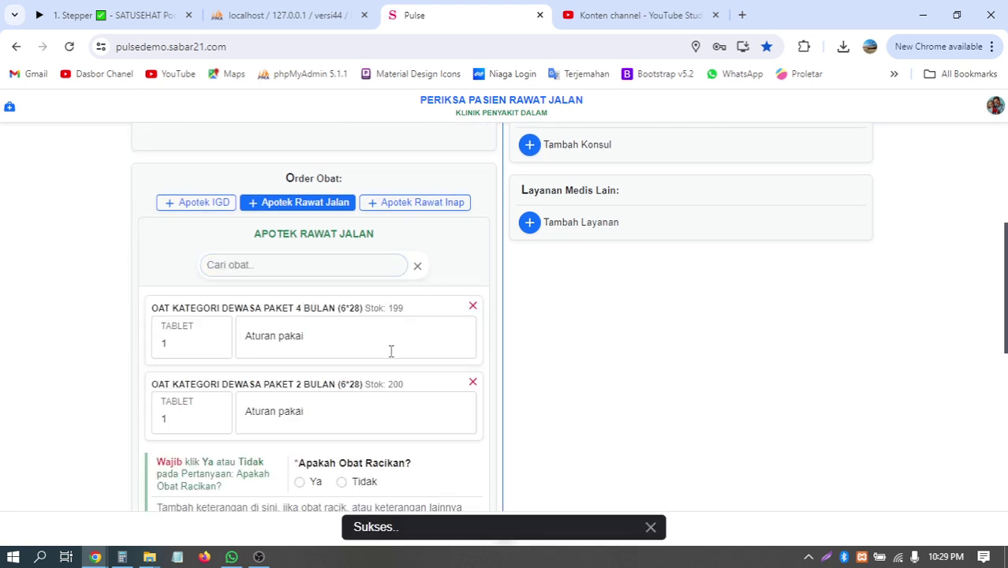
Step: Set the order quantity to 3 tablets for OAT KATEGORI DEWASA PAKET 4 BULAN and 6 tablets for PAKET 2 BULAN
double_click(179, 342)
type("3")
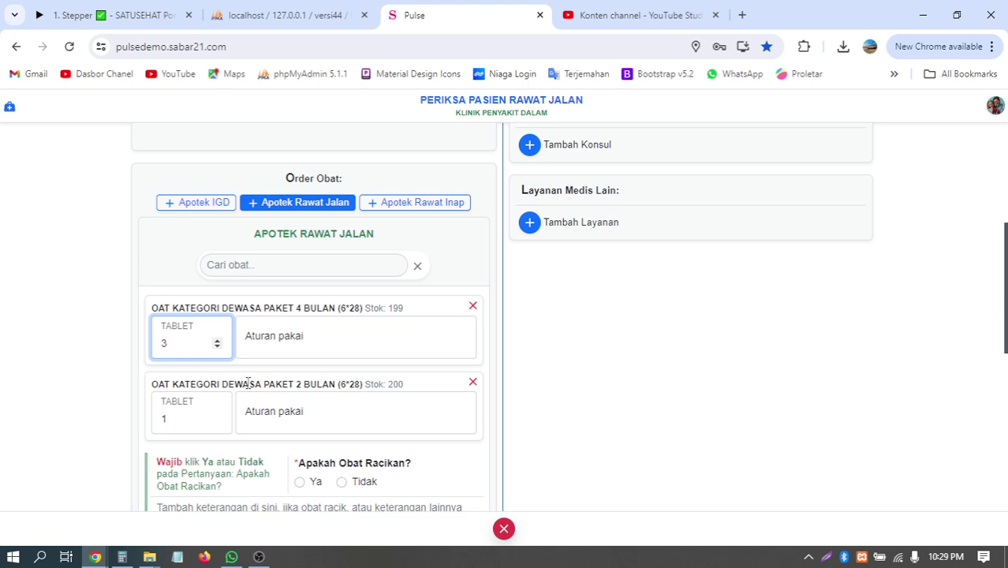
double_click(195, 418)
type("6")
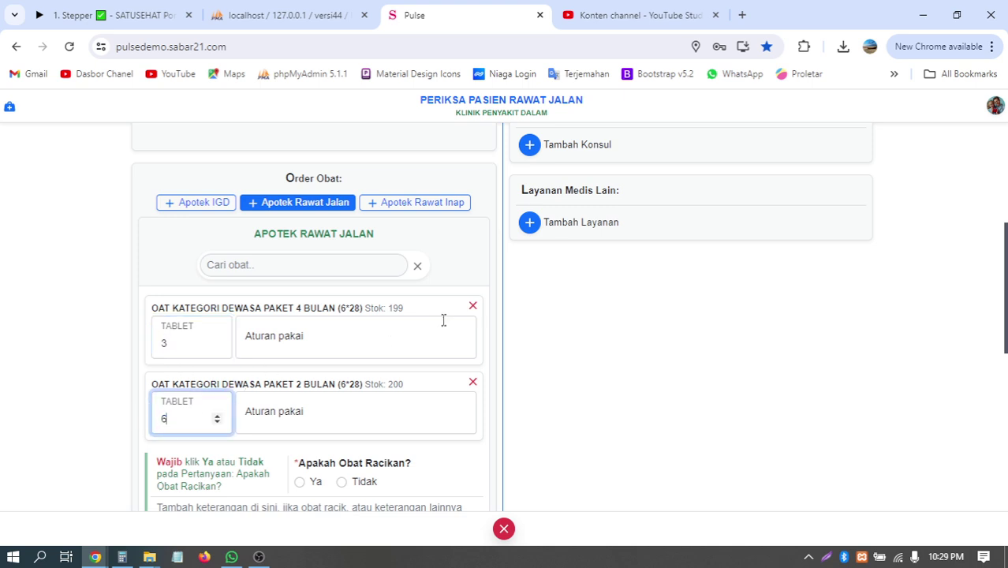
scroll(444, 319, "down", 1)
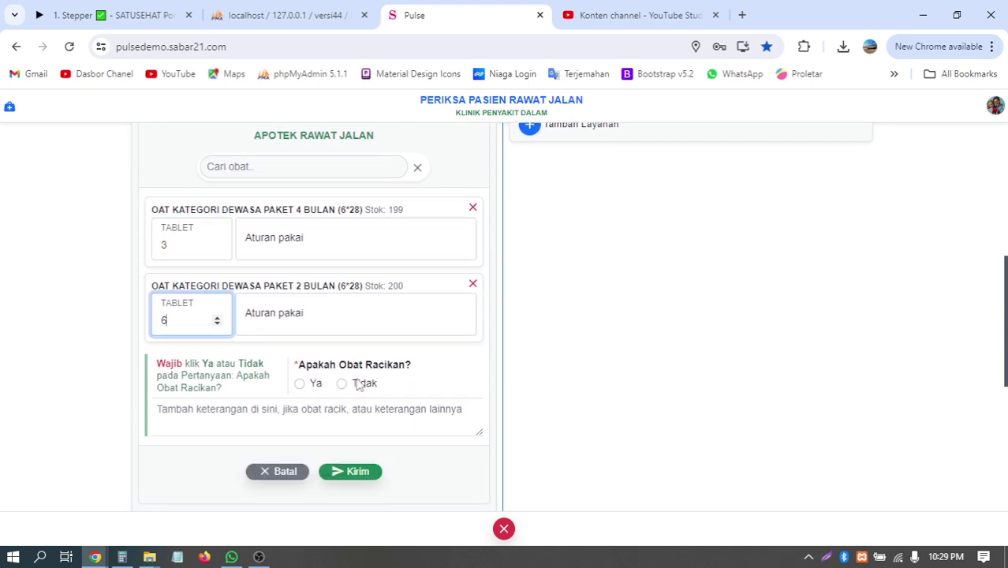
Step: Answer Ya to Apakah Obat Racikan and enter the note "asasasasa.jajhs.siai.siiuya.pemkskj.6672." for the order
left_click(277, 416)
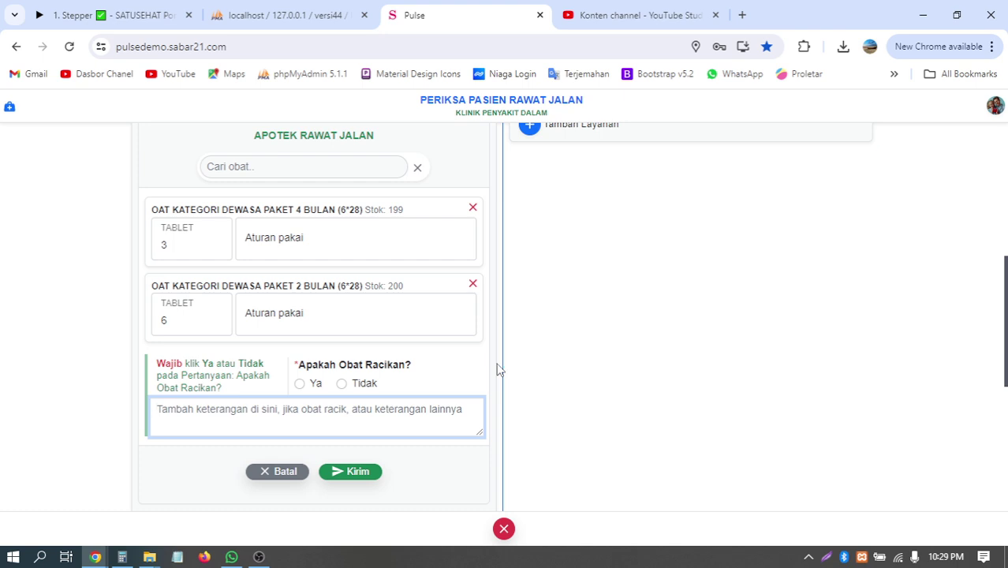
type("asasasasa")
left_click(319, 383)
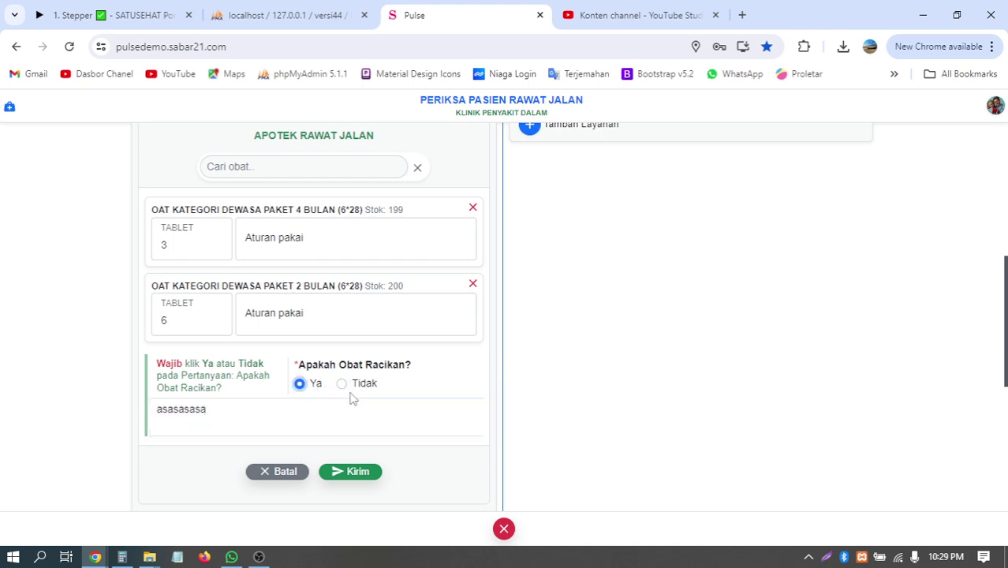
left_click(267, 418)
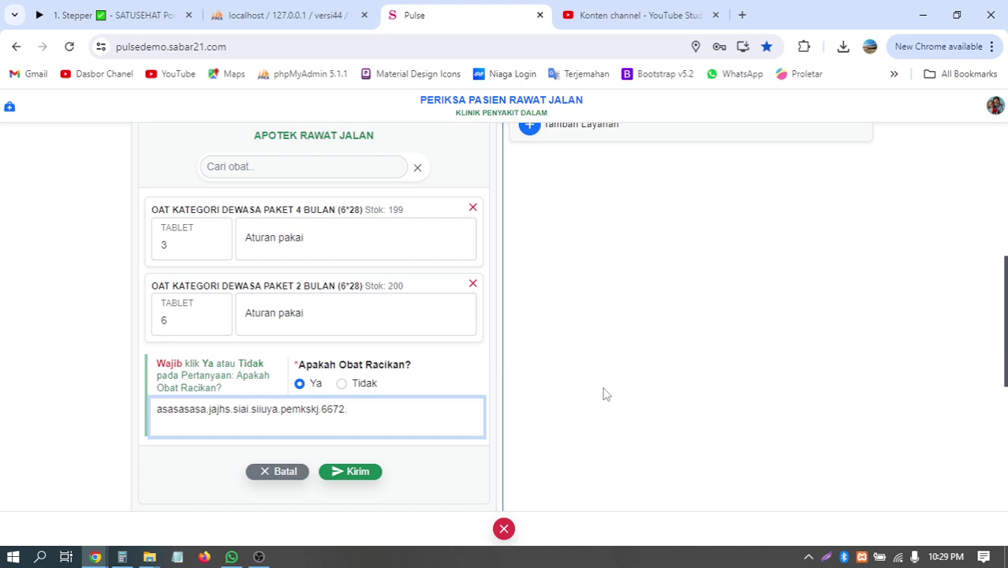
left_click(346, 315)
left_click(339, 386)
left_click(334, 247)
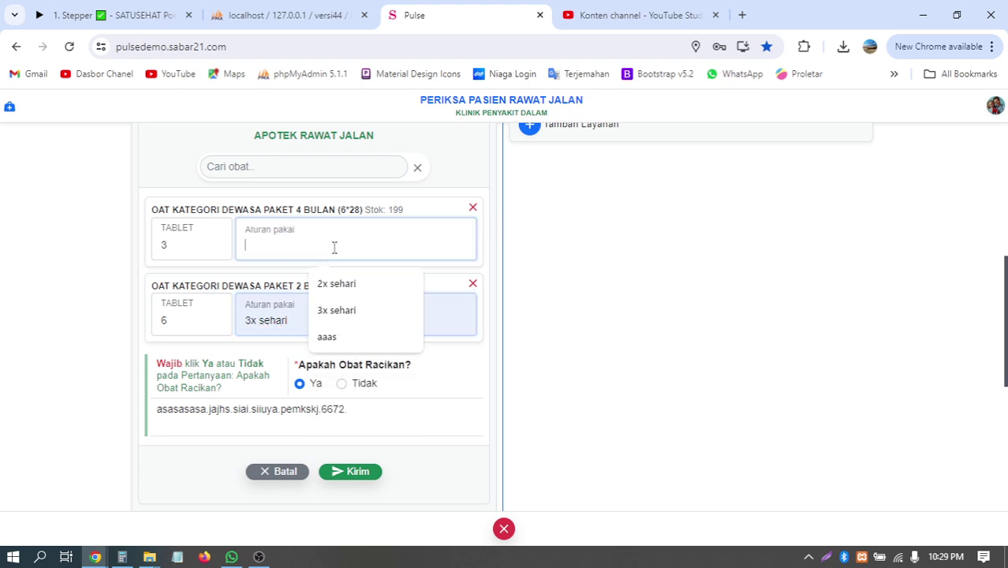
left_click(339, 288)
left_click_drag(307, 244, 217, 245)
key("BackSpace")
left_click_drag(313, 318, 218, 319)
key("BackSpace")
Step: Submit the compounded medicine order with the usage rules left empty and review the saved Apotek Rawat Jalan entry
left_click(388, 417)
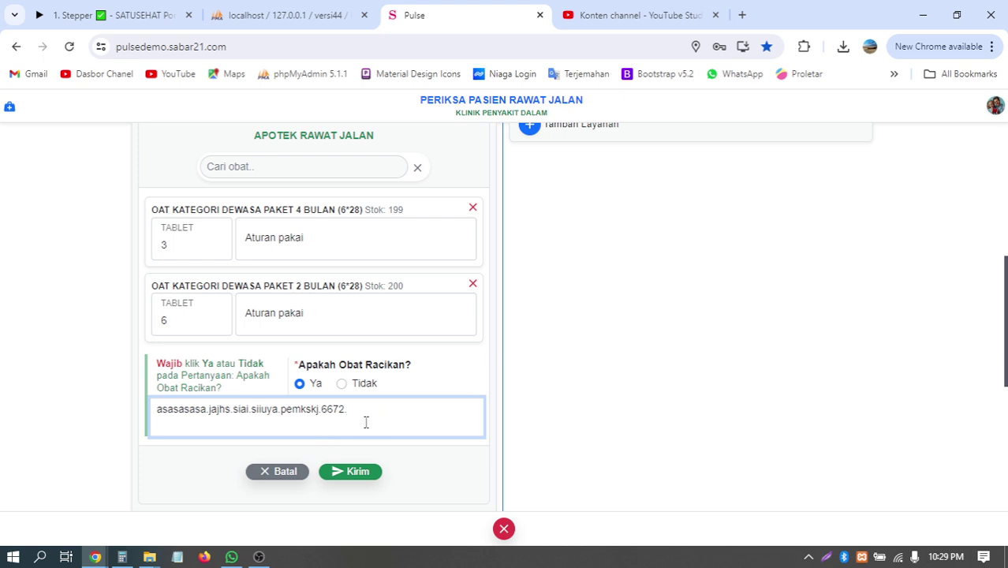
left_click(359, 472)
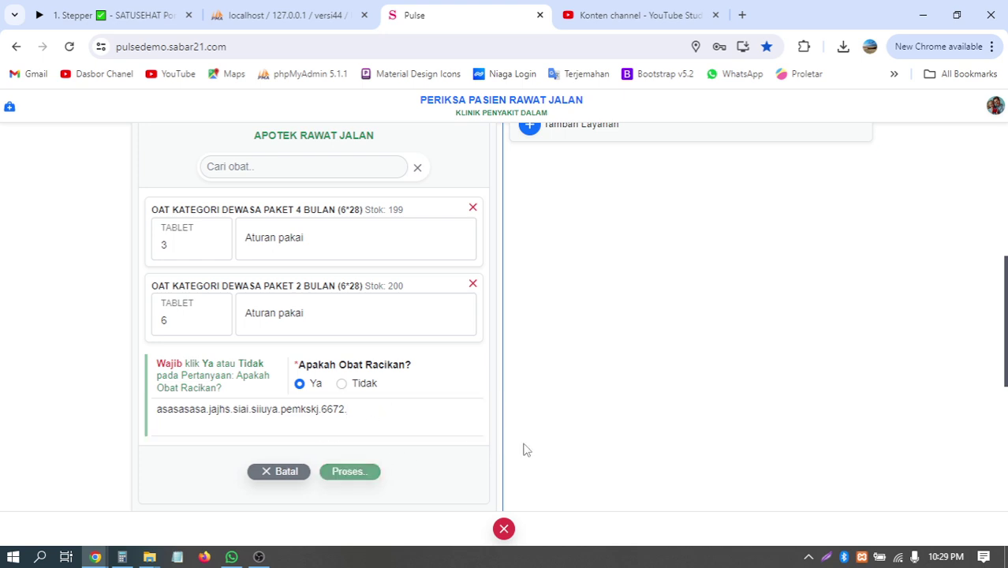
scroll(652, 389, "up", 5)
scroll(729, 365, "down", 2)
scroll(749, 359, "down", 2)
scroll(767, 356, "up", 3)
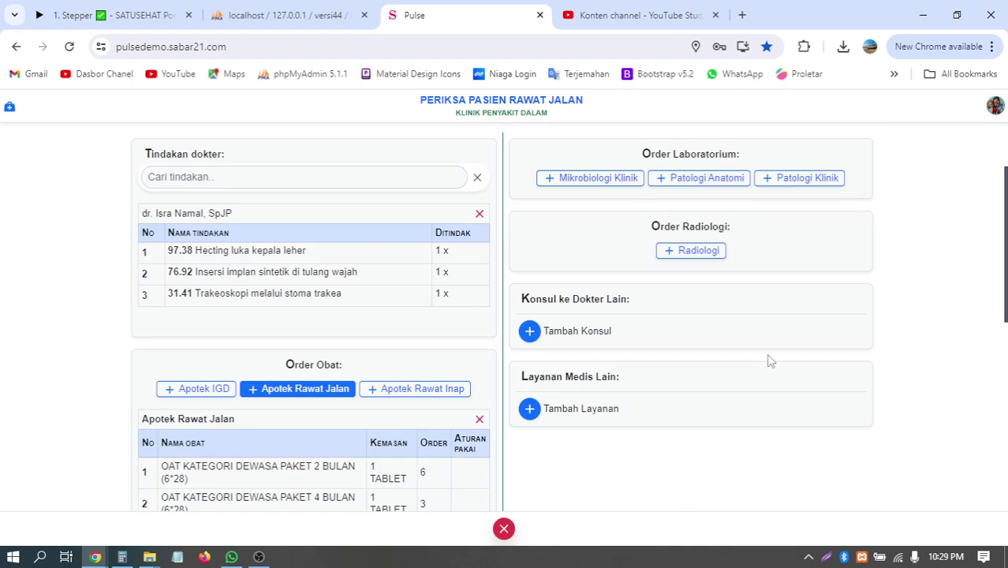
scroll(824, 414, "up", 1)
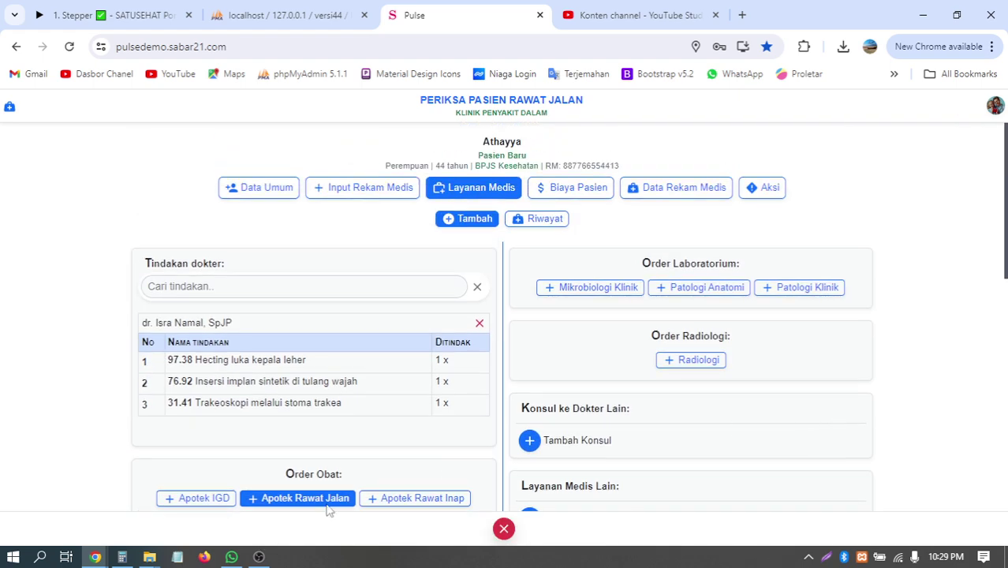
Step: Switch to the Apotek Rawat Jalan pharmacy window, reload its patient list, and open the first patient's prescription
mouse_move(97, 558)
left_click(241, 497)
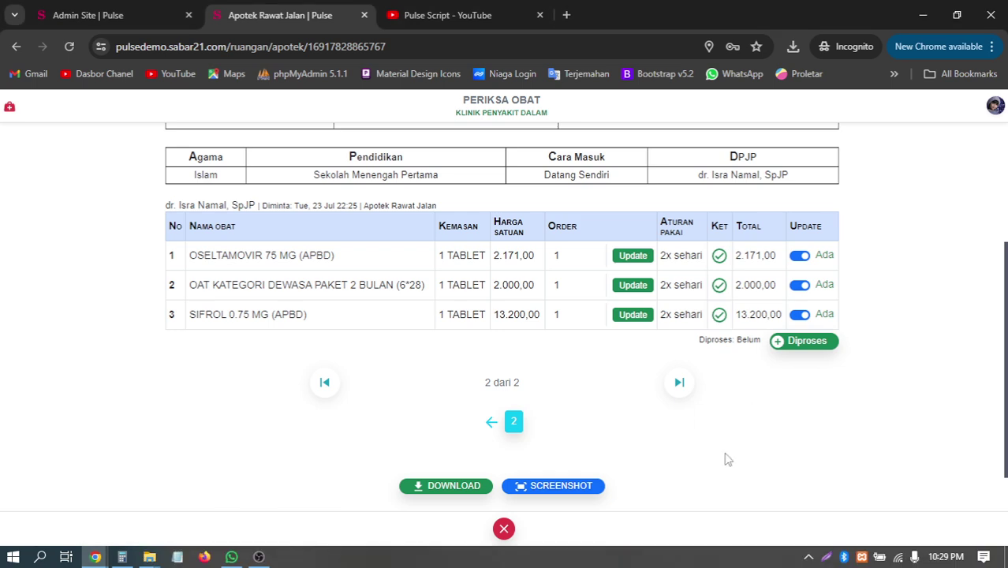
left_click(504, 528)
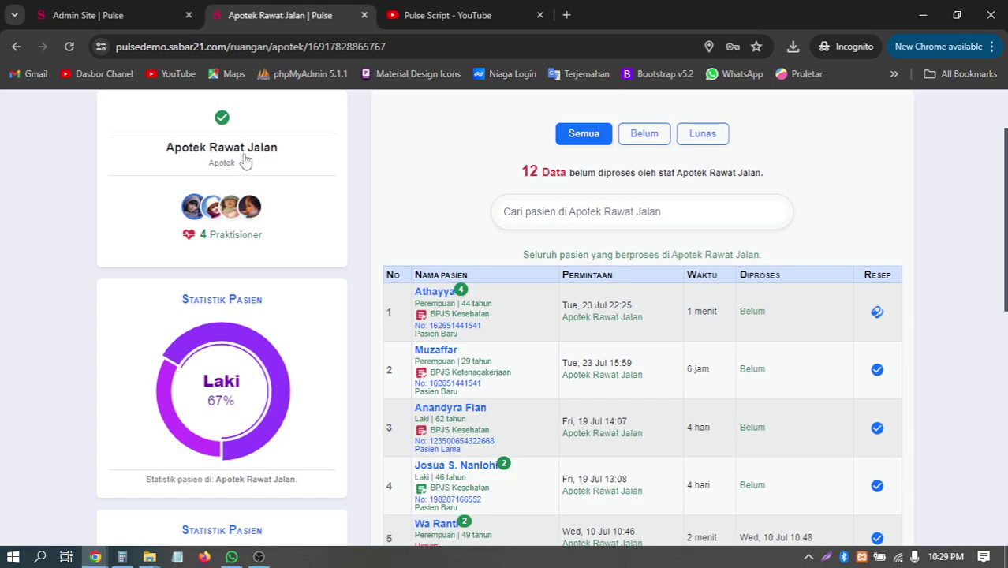
left_click(244, 152)
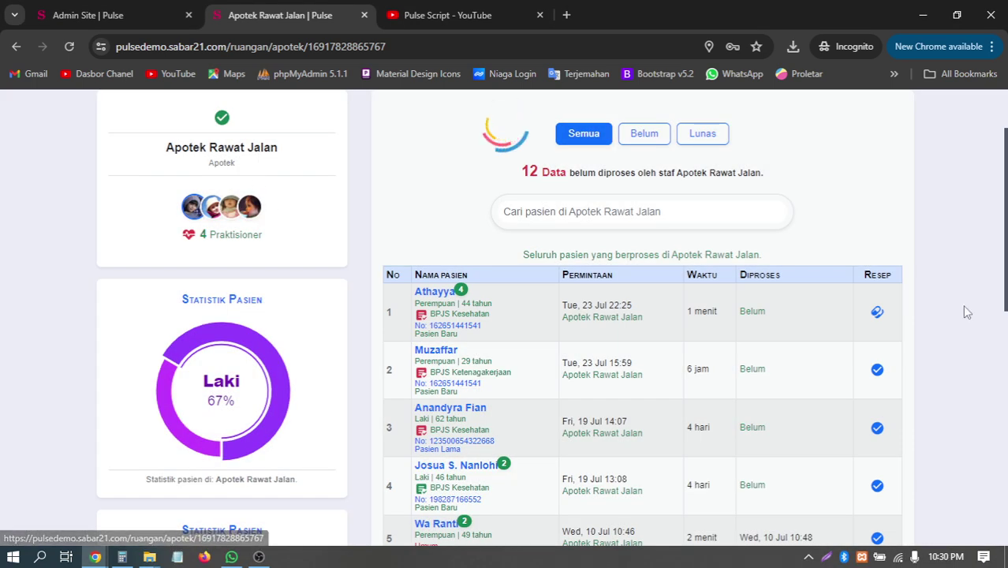
left_click(878, 313)
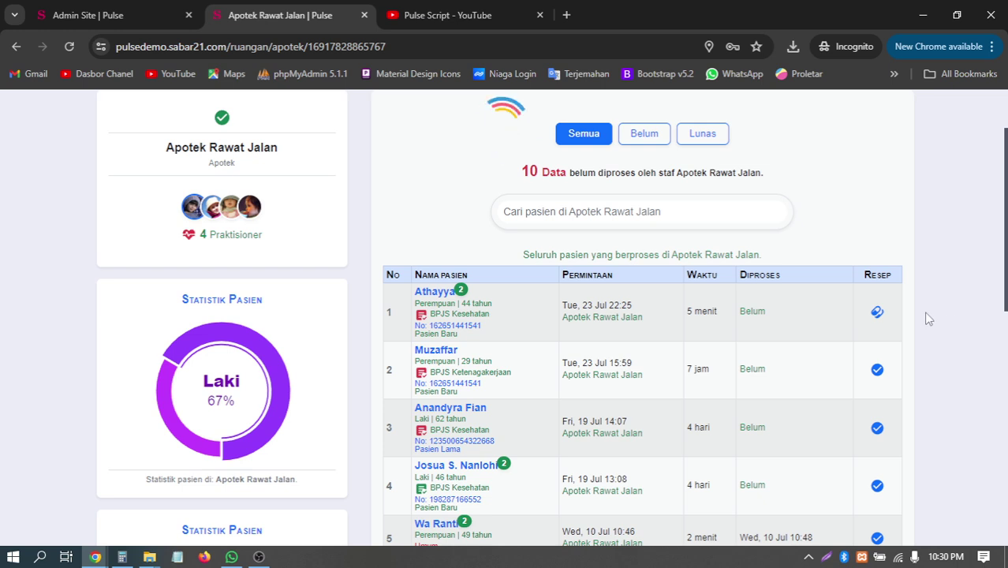
scroll(929, 318, "up", 2)
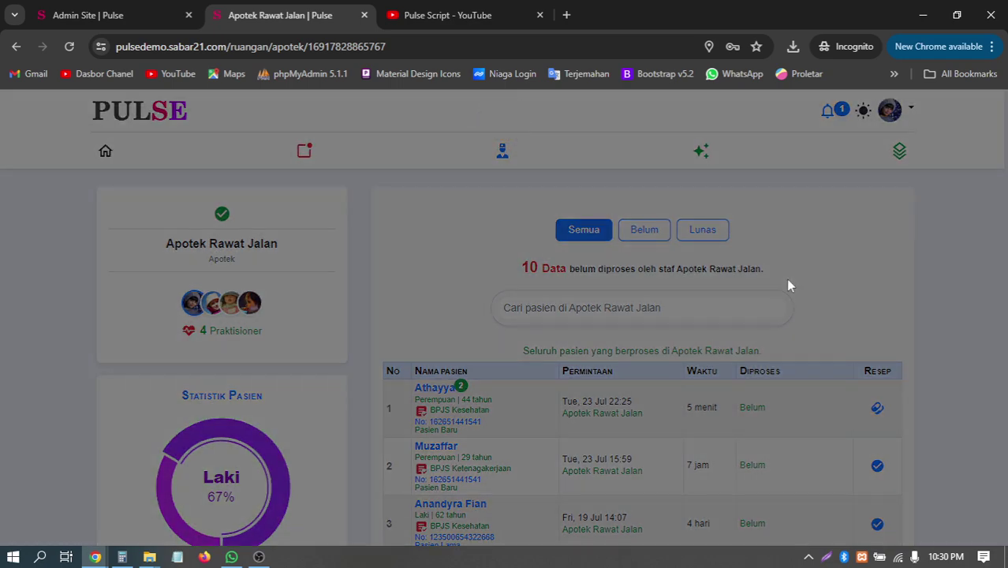
scroll(789, 252, "down", 3)
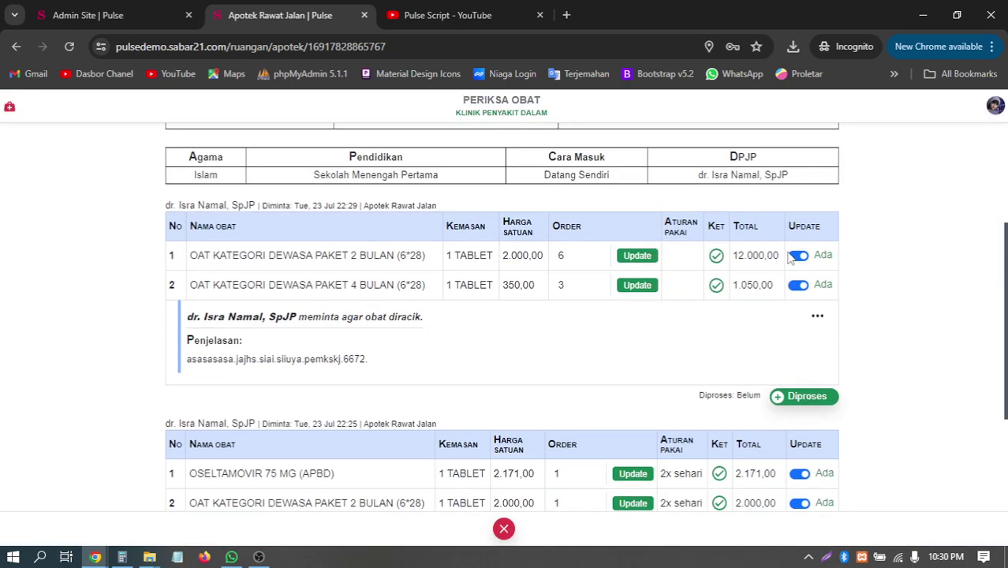
Step: Set the order quantity of PAKET 2 BULAN to 1 in the compounded 22:29 request and mark that request as processed
double_click(571, 252)
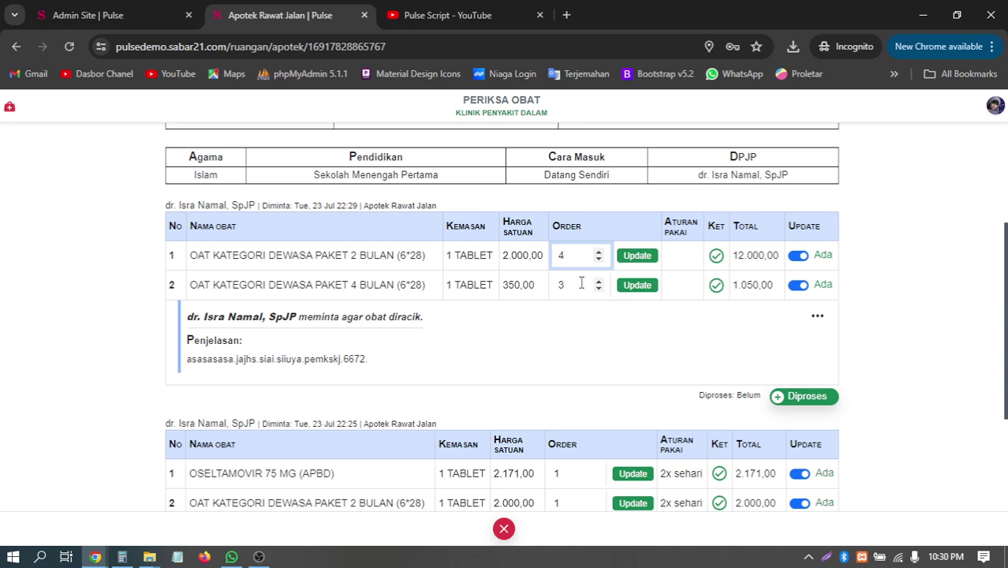
double_click(569, 255)
left_click(636, 257)
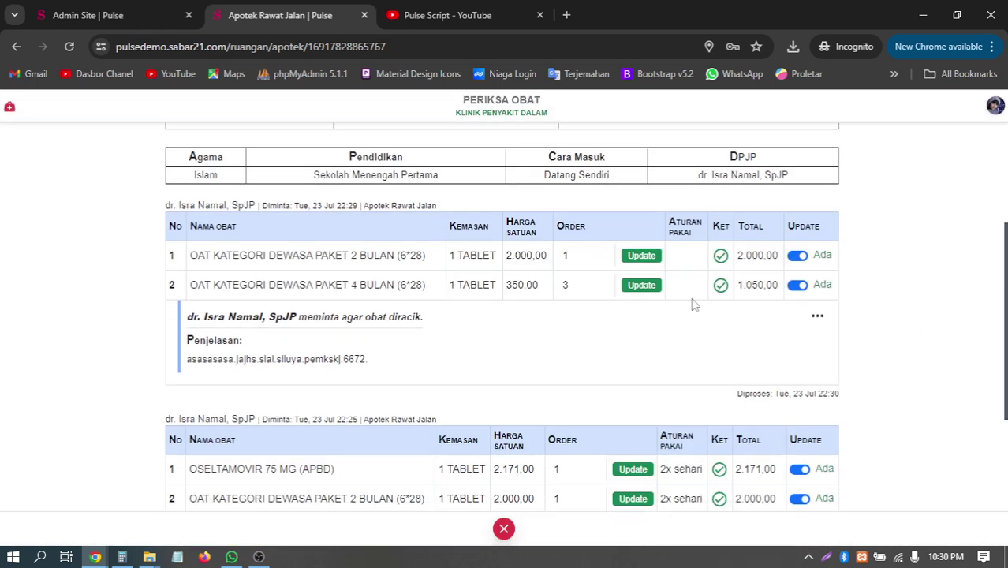
Step: Mark OAT KATEGORI DEWASA PAKET 4 BULAN in the compounded 22:29 request as Habis
left_click(799, 285)
left_click(791, 285)
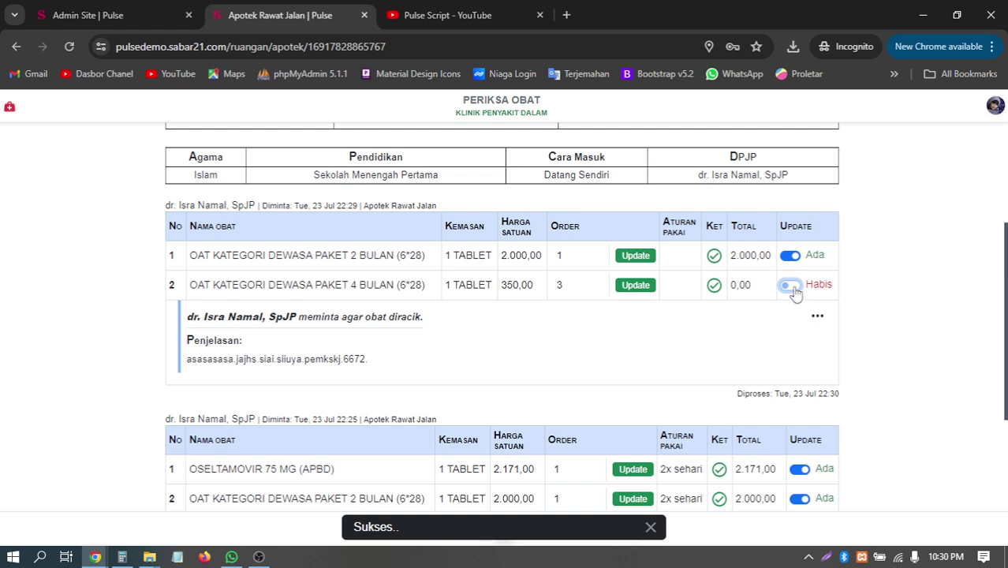
left_click(798, 285)
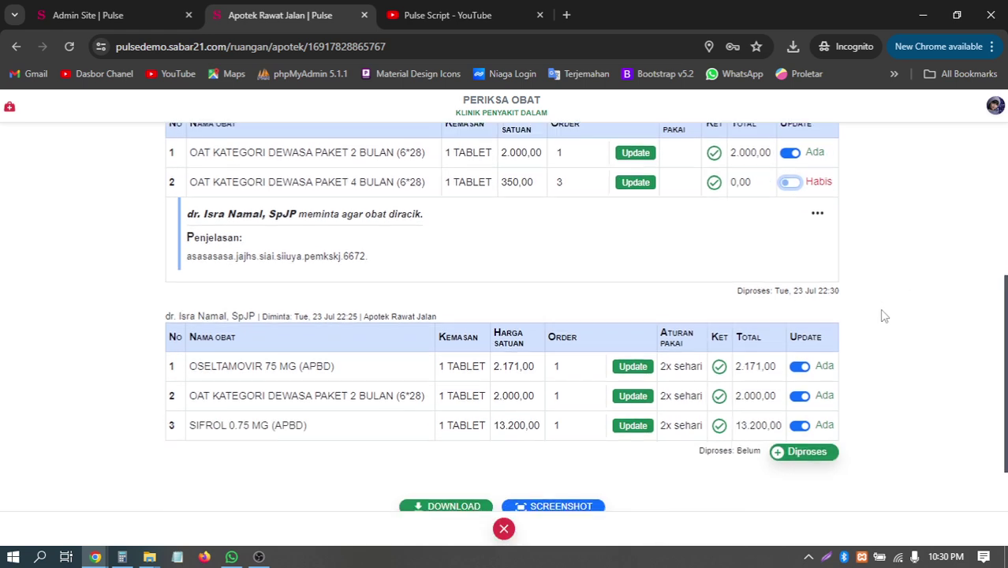
Step: Try to update the order quantity of PAKET 2 BULAN in the 22:25 request to 0, and mark it as Habis
scroll(884, 317, "down", 3)
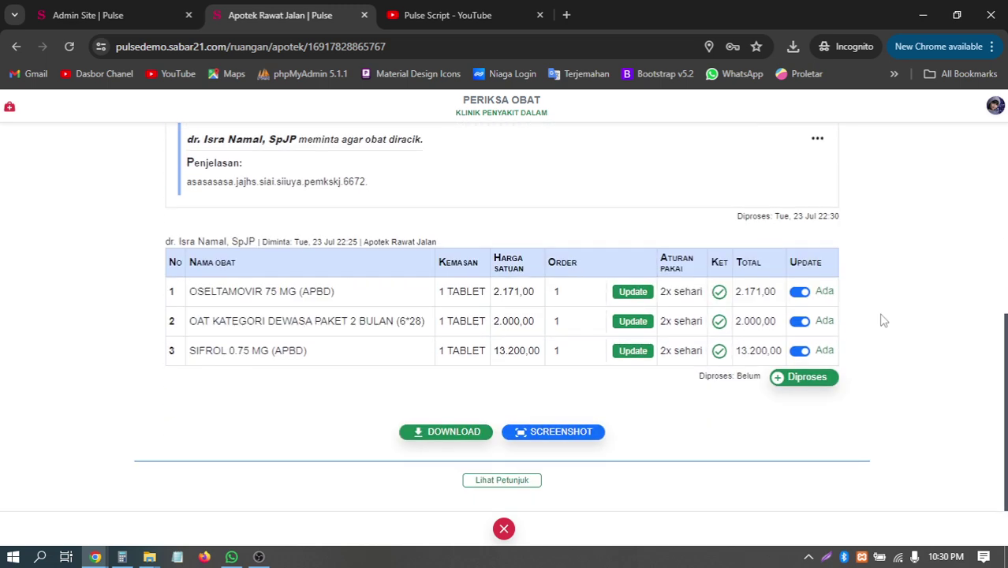
left_click_drag(568, 323, 552, 326)
type("0")
left_click(633, 323)
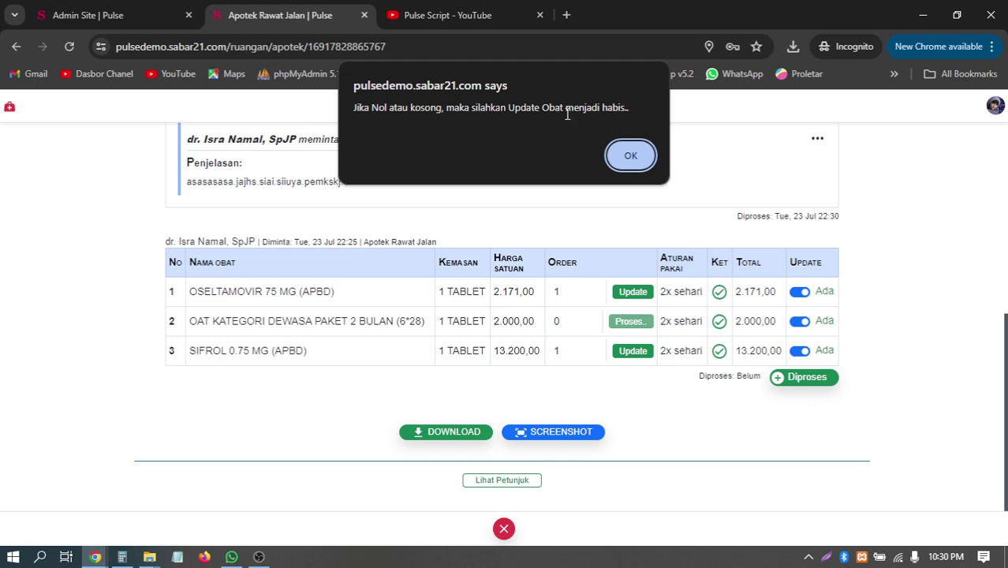
left_click(631, 154)
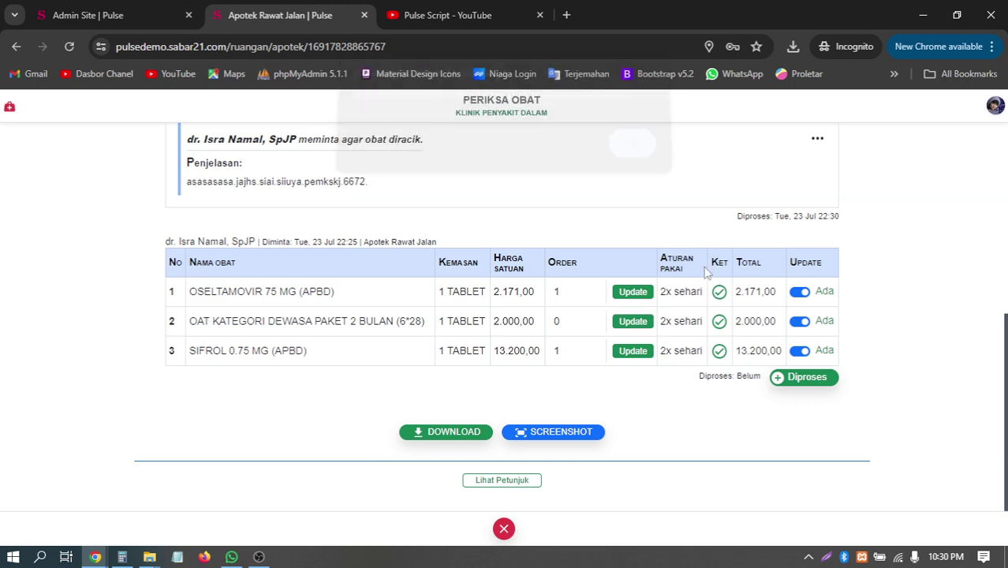
left_click(800, 321)
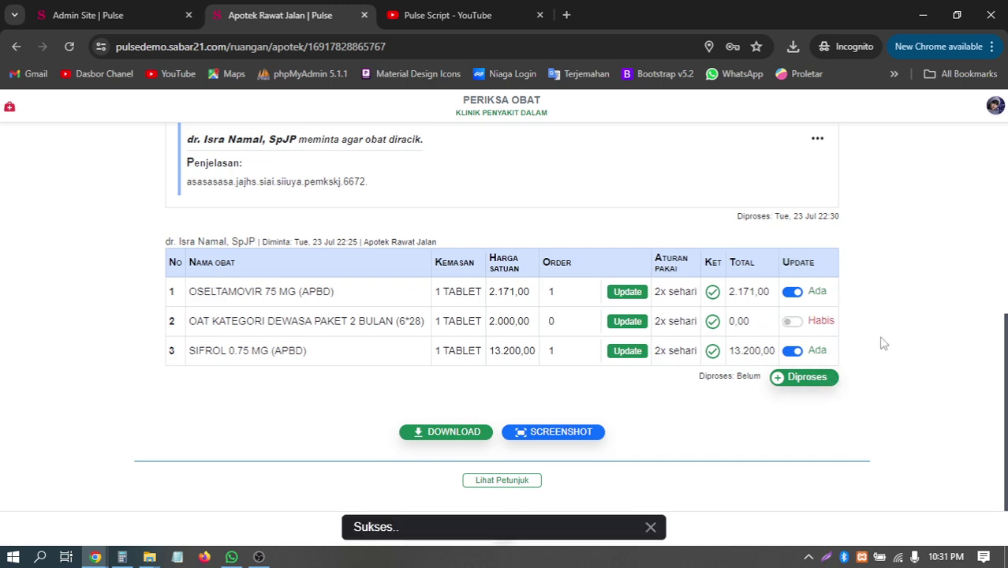
Step: Mark the 22:25 medicine request as processed
scroll(882, 341, "up", 8)
scroll(882, 343, "down", 10)
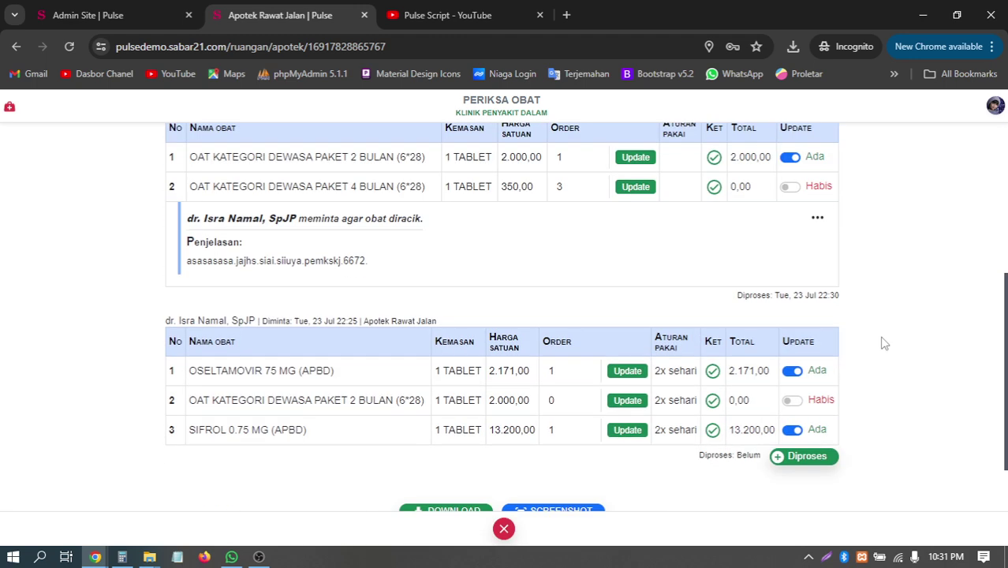
left_click(804, 377)
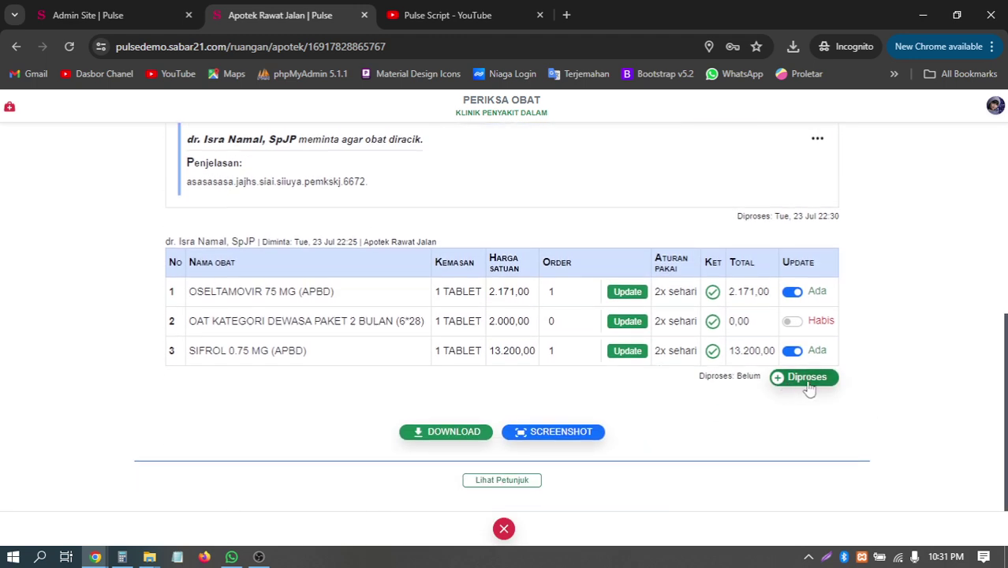
Step: Examine the quantities, availability and processing times of both medicine requests
scroll(928, 356, "up", 7)
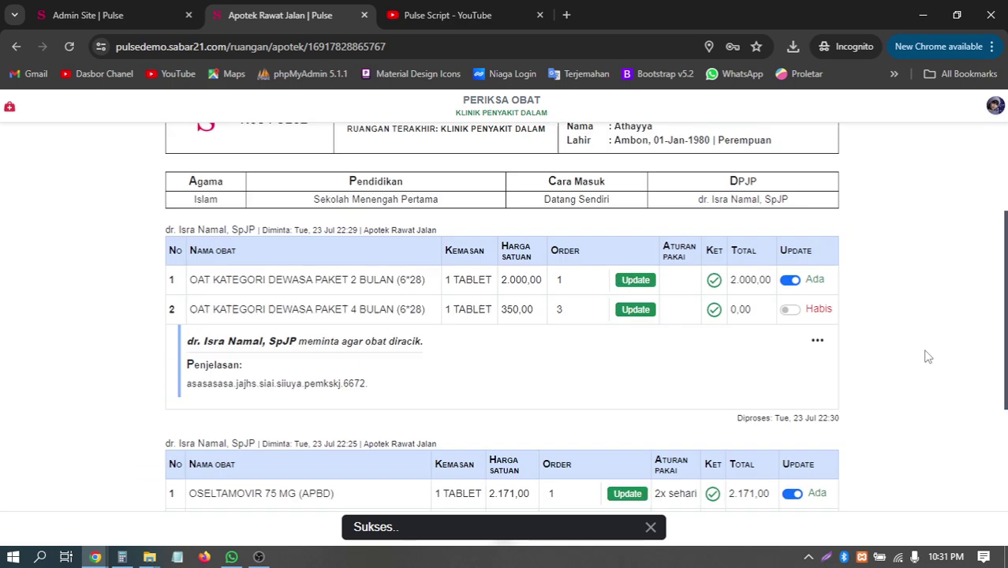
scroll(927, 357, "down", 8)
scroll(624, 295, "up", 7)
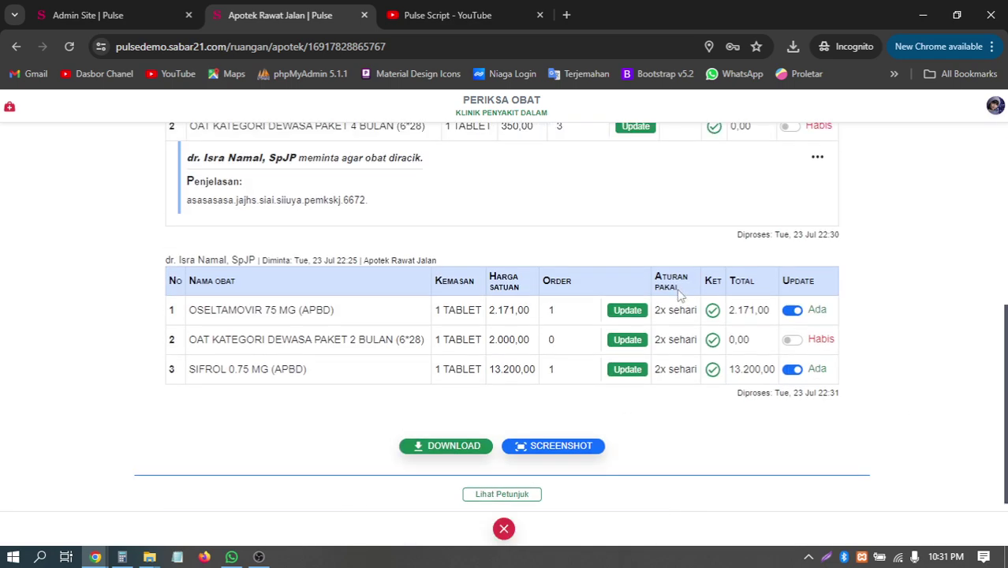
scroll(678, 296, "down", 6)
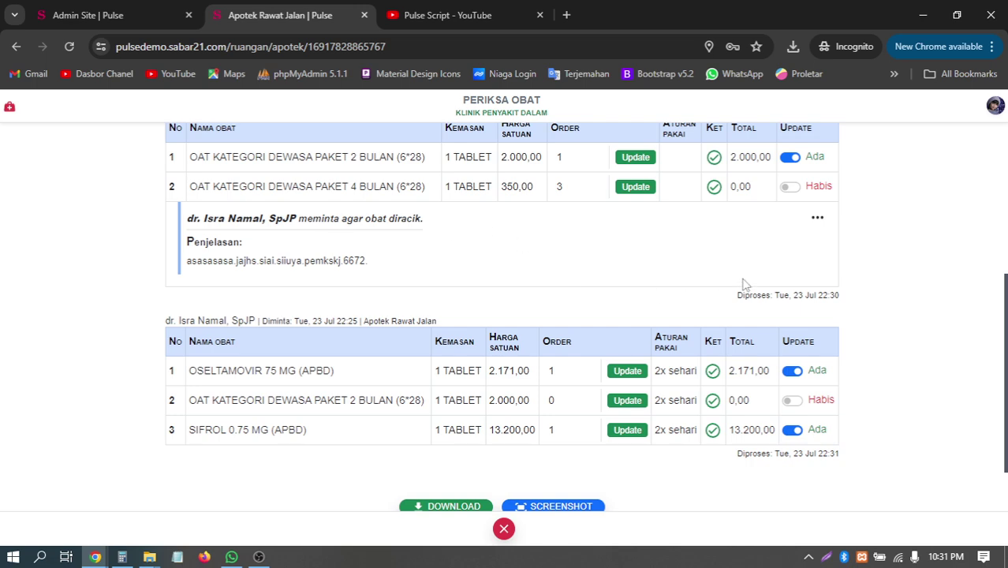
scroll(740, 281, "up", 6)
scroll(740, 280, "down", 6)
scroll(812, 241, "up", 1)
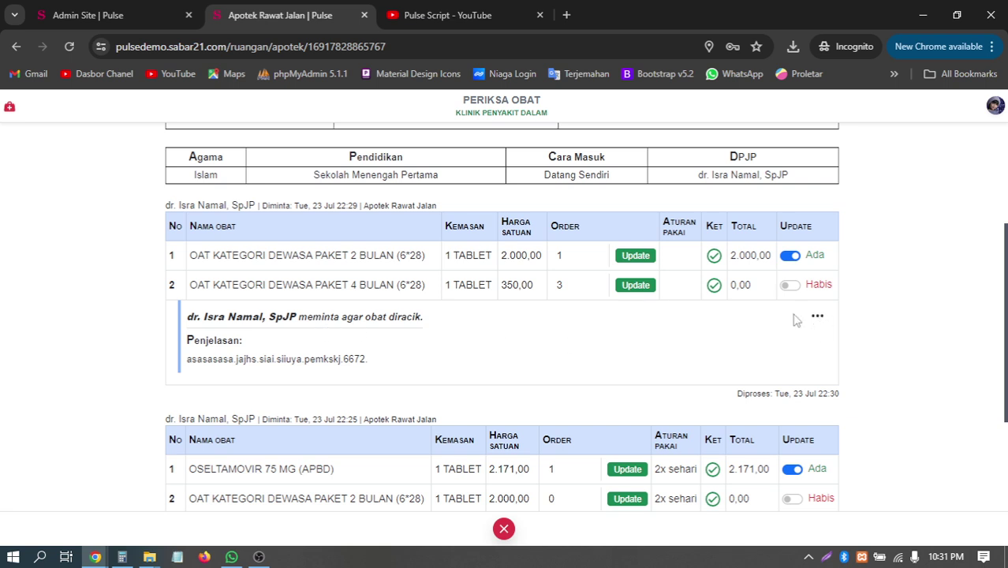
Step: Inspect the options of the compounding instruction and the order quantity fields in the 22:29 request
left_click(817, 317)
left_click(876, 316)
left_click(816, 317)
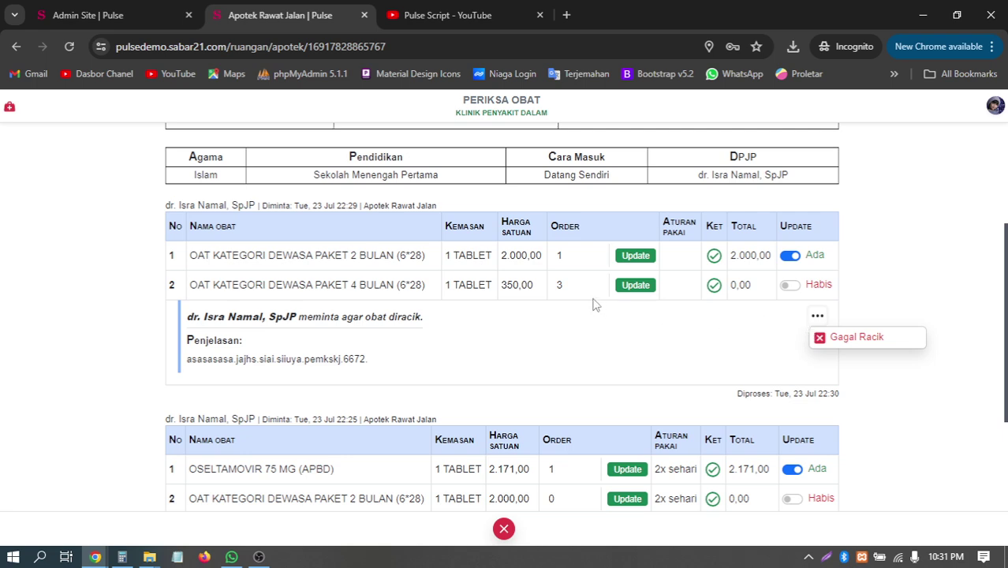
left_click(572, 256)
left_click(570, 286)
left_click(580, 257)
left_click(817, 316)
Step: Toggle PAKET 4 BULAN to Ada and back to Habis, and mark PAKET 2 BULAN as Habis in the 22:29 request
left_click(789, 285)
left_click(789, 284)
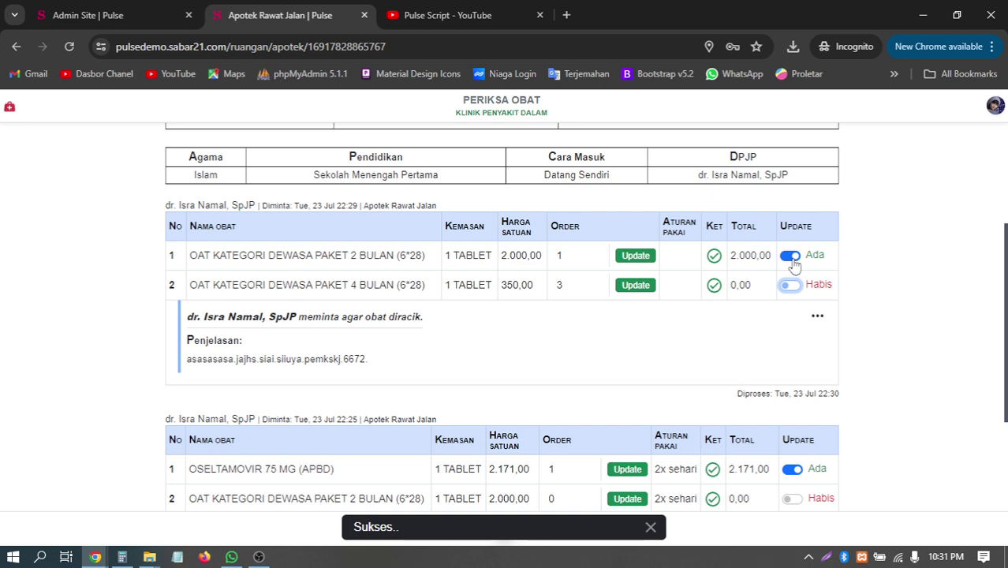
left_click(792, 261)
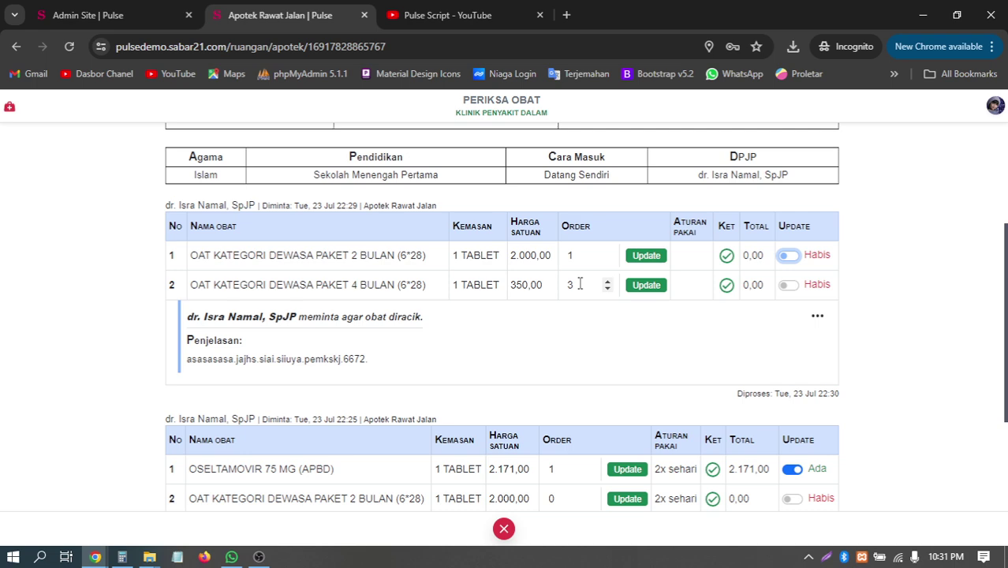
Step: Set both medicines in the compounded 22:29 request back to Ada and open the compounding instruction's options
left_click(788, 254)
left_click(789, 285)
left_click(818, 315)
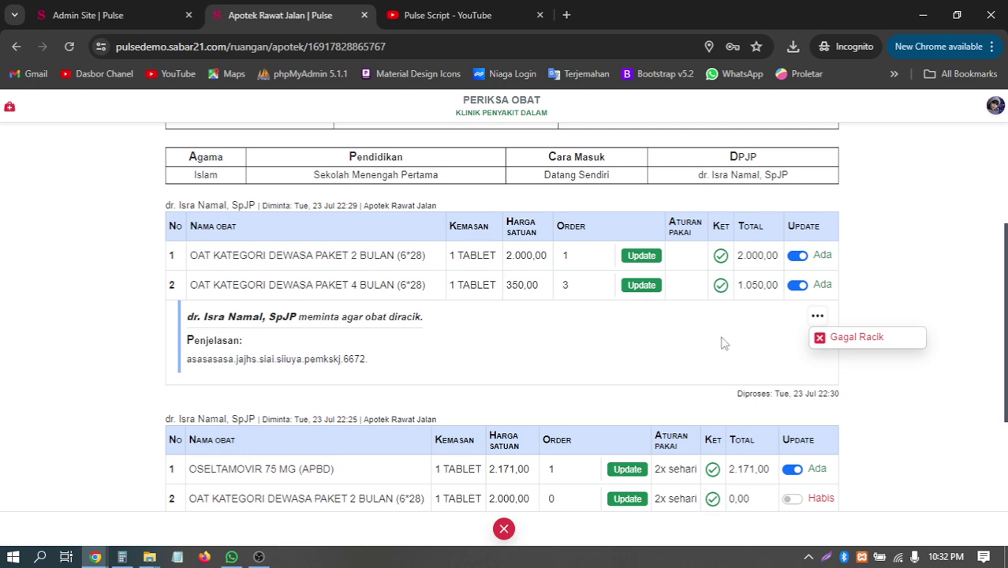
Step: Mark the compounding instruction in the 22:29 request as Gagal Racik and highlight the compounding status line
left_click(852, 345)
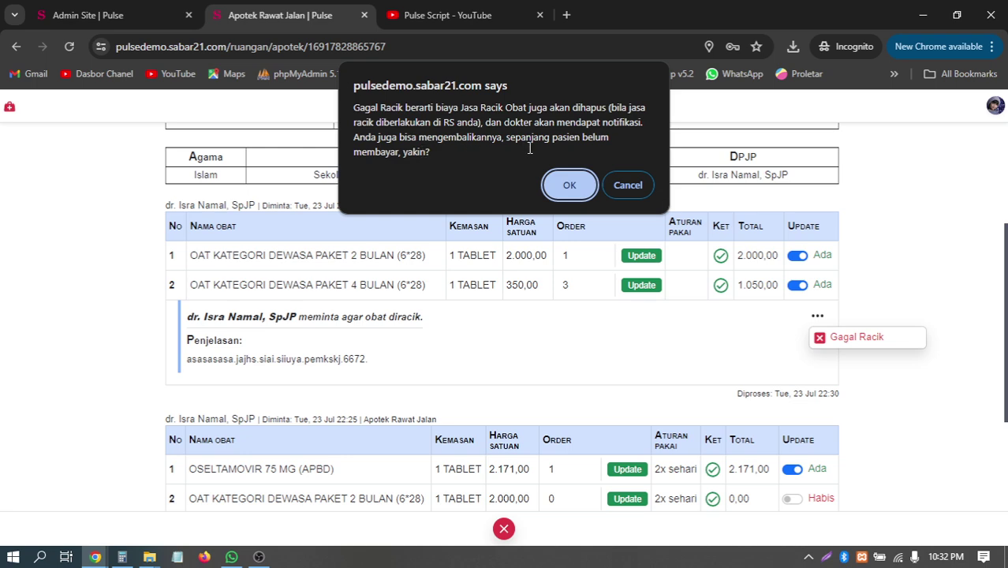
left_click(572, 188)
scroll(843, 305, "down", 1)
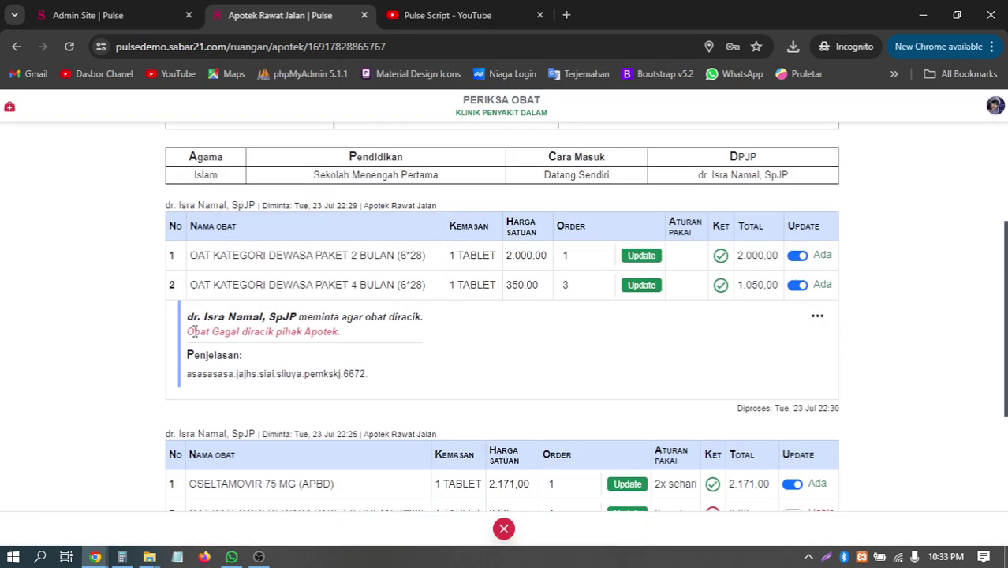
left_click_drag(190, 329, 360, 333)
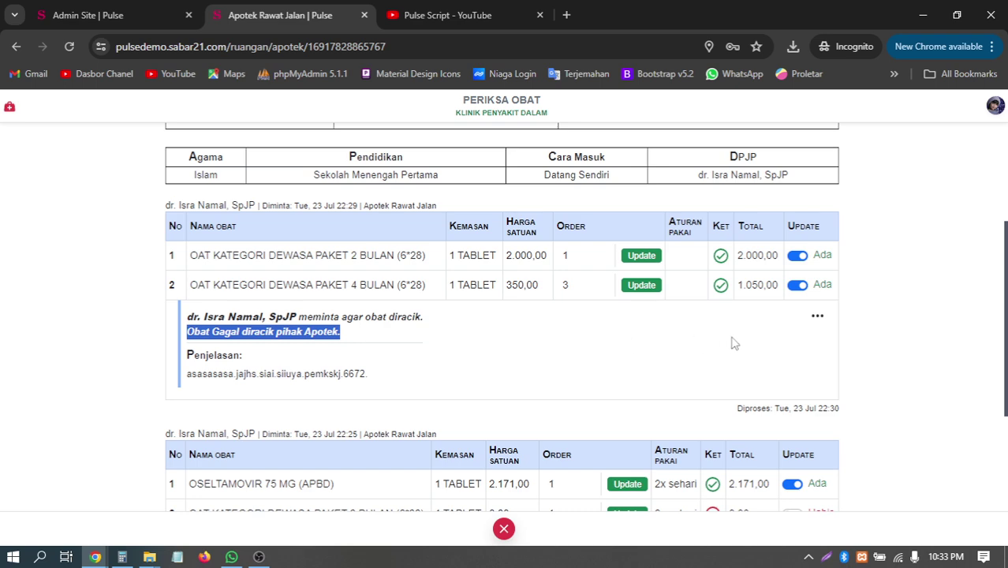
Step: Return the compounding instruction in the 22:29 request to active compounding with Kembali Meracik
left_click(819, 316)
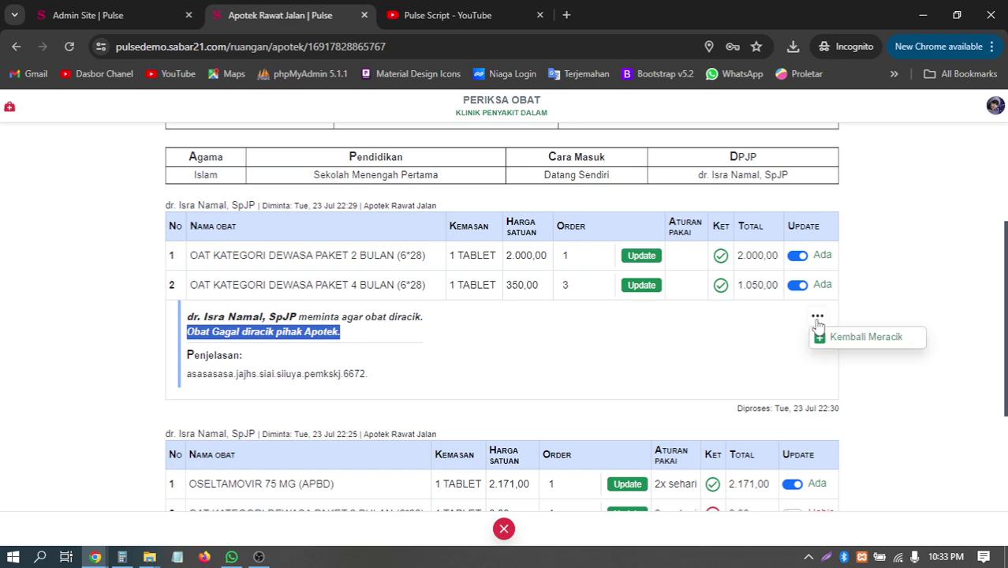
left_click(842, 348)
left_click(581, 182)
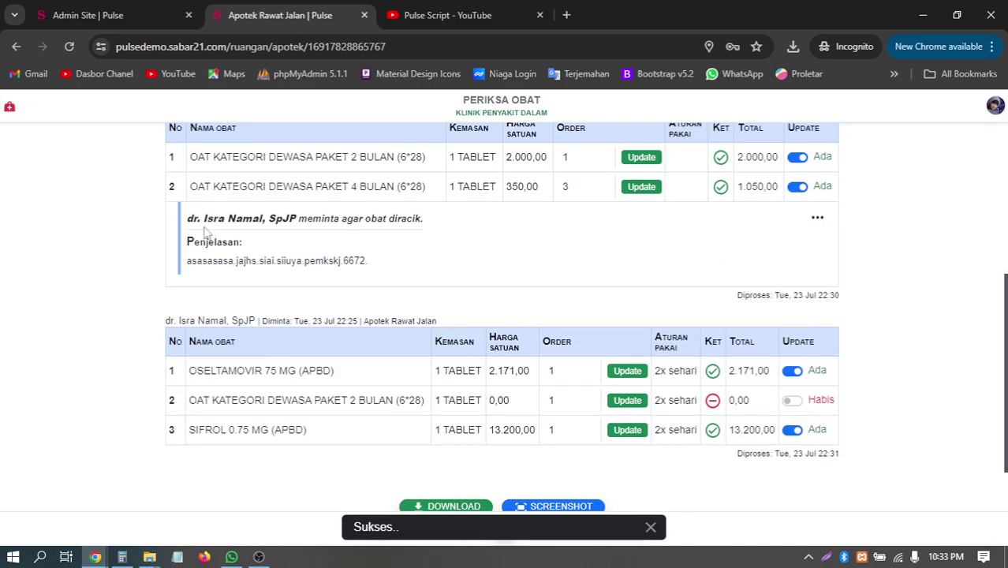
left_click_drag(205, 232, 407, 238)
left_click(363, 248)
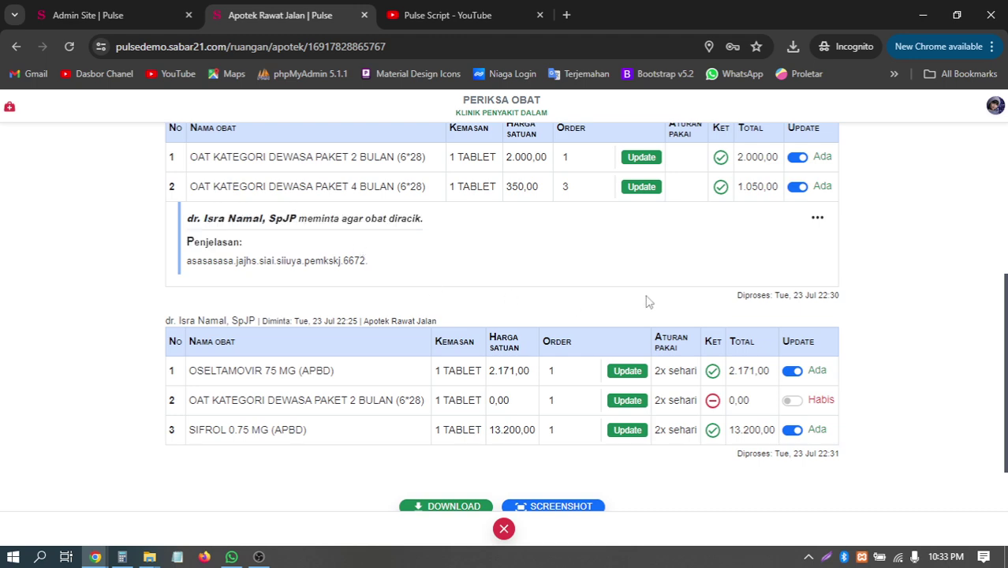
Step: Review both medicine requests and inspect the options of the compounding instruction in the 22:29 request
scroll(671, 300, "up", 2)
scroll(915, 266, "down", 3)
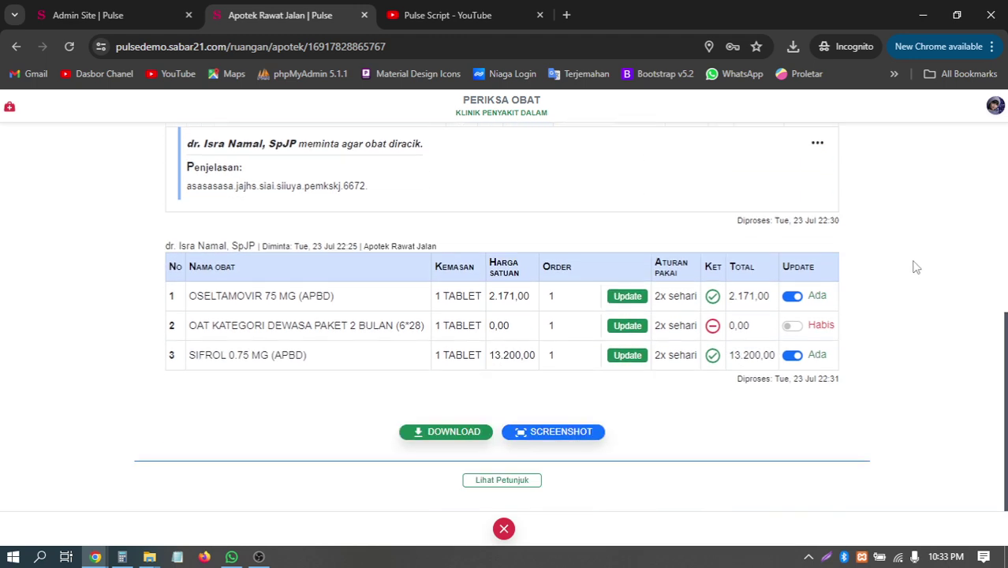
scroll(915, 267, "up", 2)
scroll(915, 266, "down", 2)
scroll(912, 270, "up", 2)
left_click(816, 345)
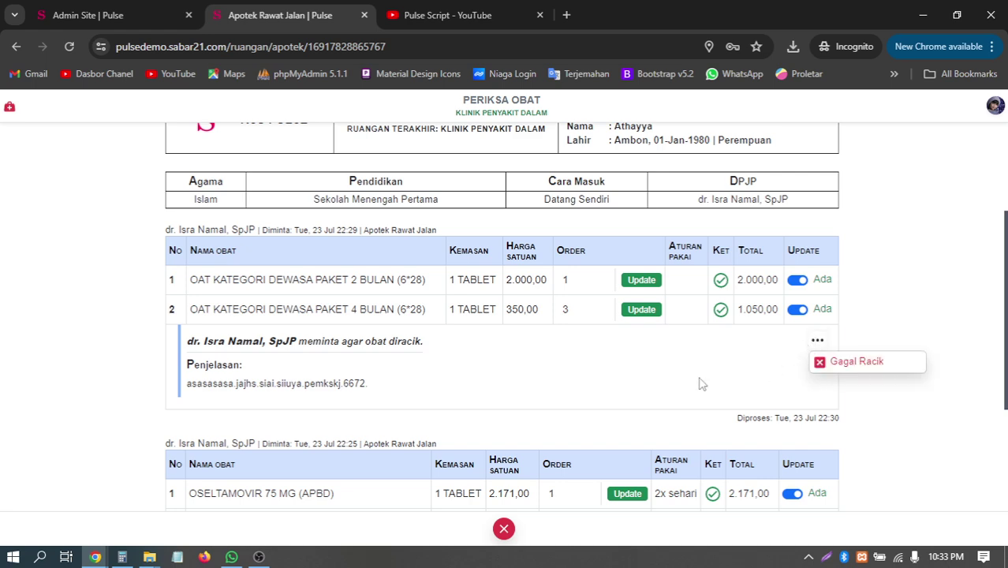
left_click(774, 376)
scroll(896, 308, "down", 3)
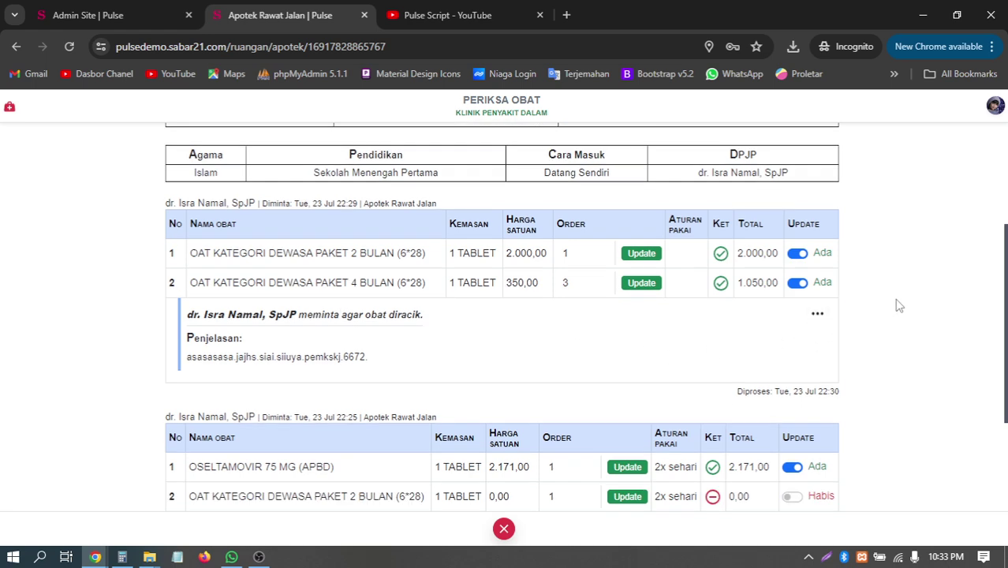
Step: Examine the order quantities, availability and processing times across the 22:29 and 22:25 medicine requests
scroll(892, 316, "up", 4)
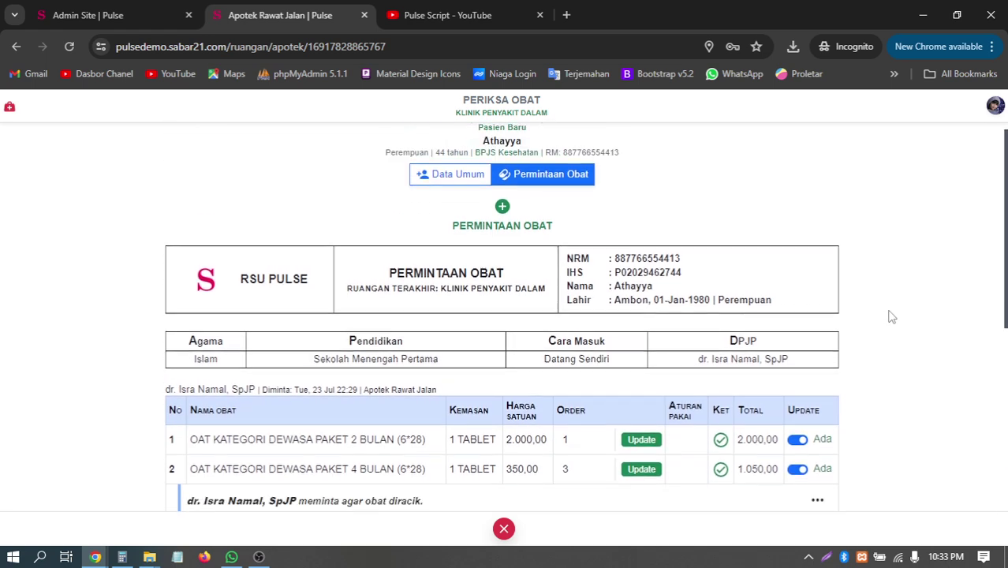
scroll(892, 316, "down", 4)
scroll(890, 319, "up", 5)
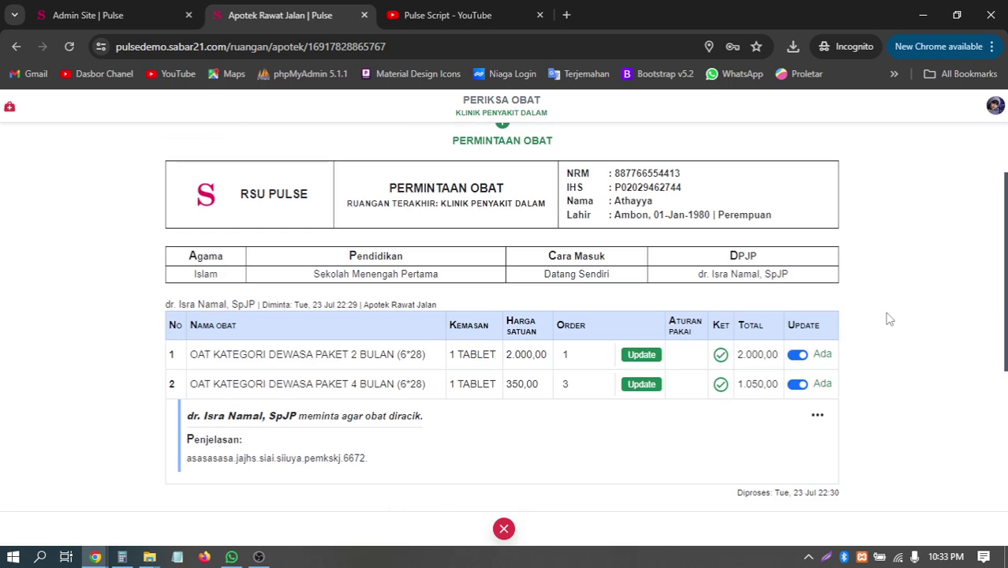
scroll(887, 324, "down", 6)
scroll(887, 326, "up", 5)
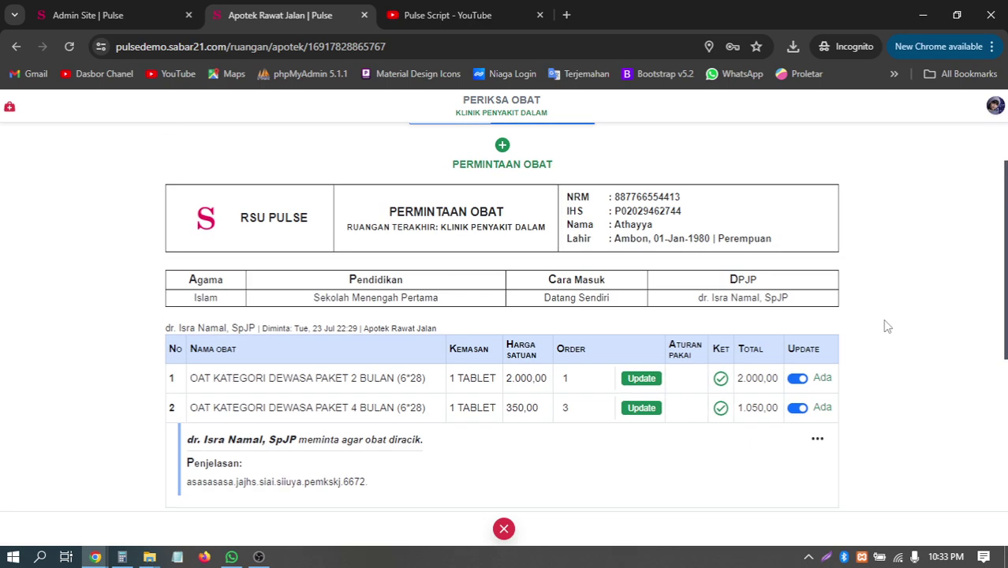
scroll(885, 327, "down", 4)
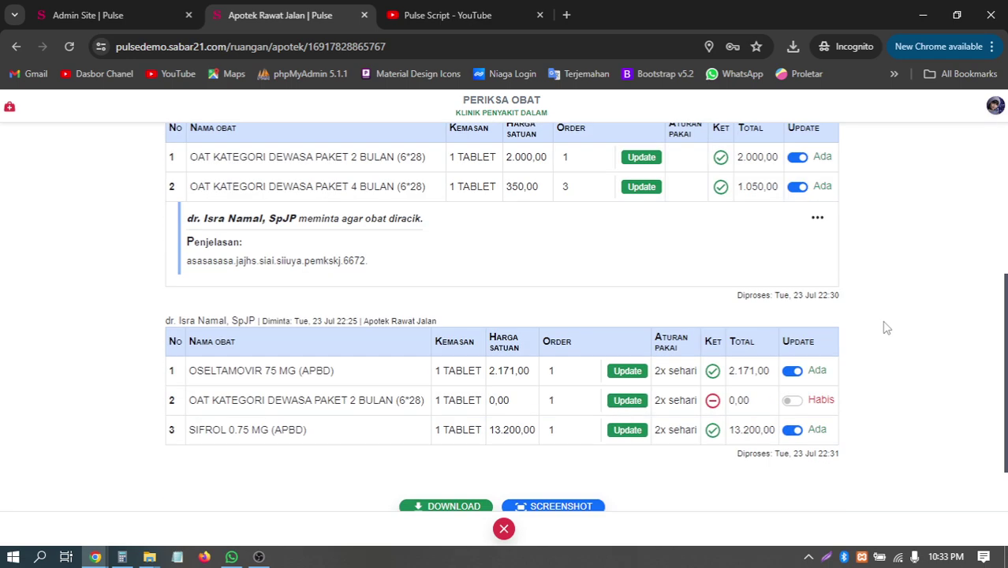
double_click(583, 158)
double_click(582, 187)
scroll(728, 304, "down", 1)
scroll(752, 221, "up", 3)
scroll(754, 217, "down", 3)
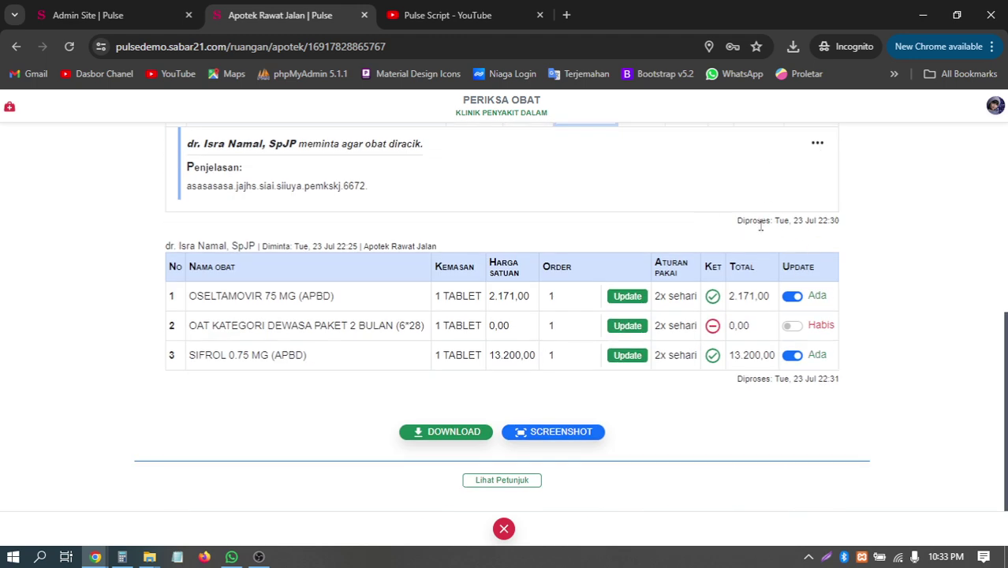
scroll(906, 307, "up", 1)
scroll(905, 307, "up", 2)
scroll(906, 306, "down", 3)
Step: Close the medicine check and refresh the Apotek Rawat Jalan patient list
left_click(504, 530)
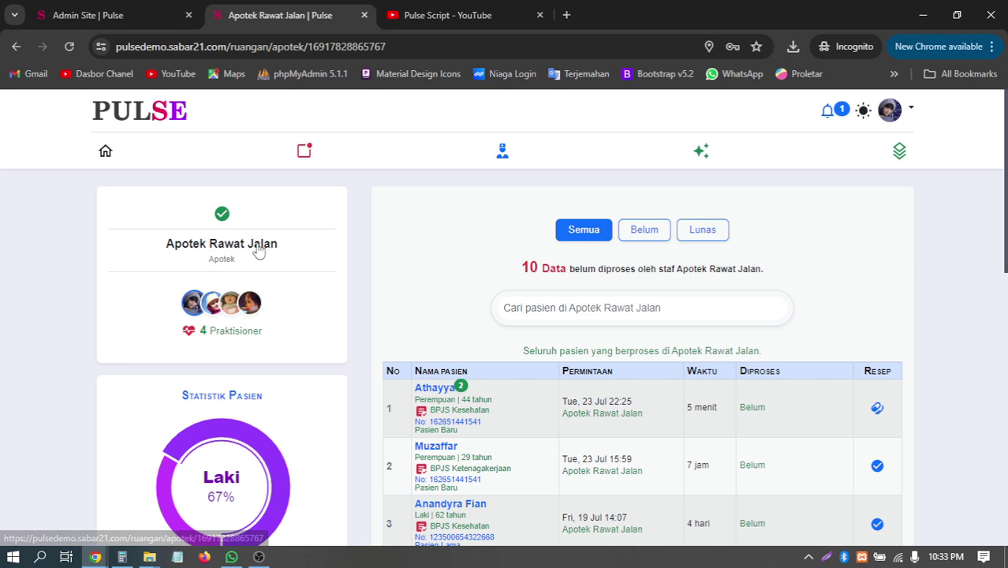
scroll(923, 324, "down", 1)
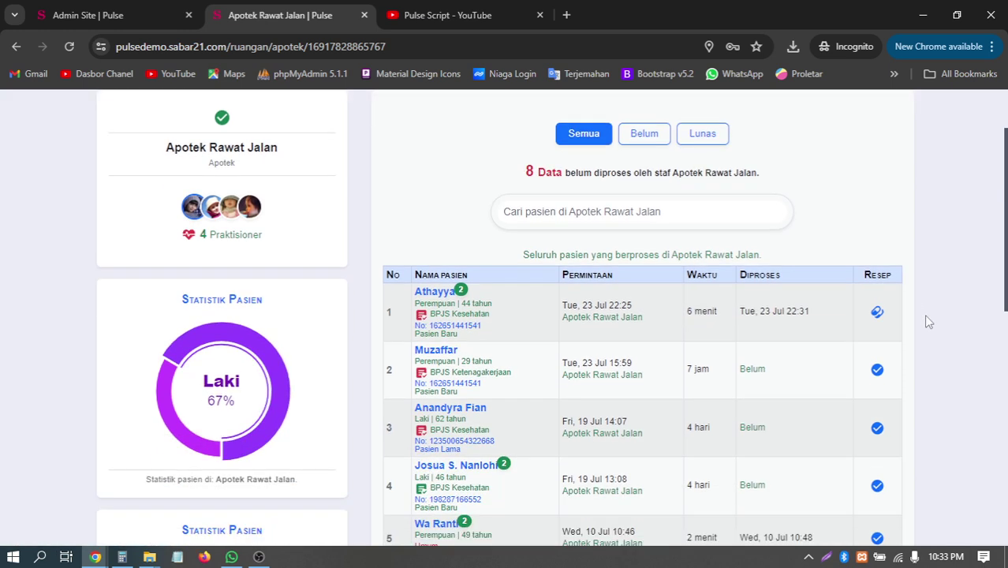
scroll(928, 321, "down", 1)
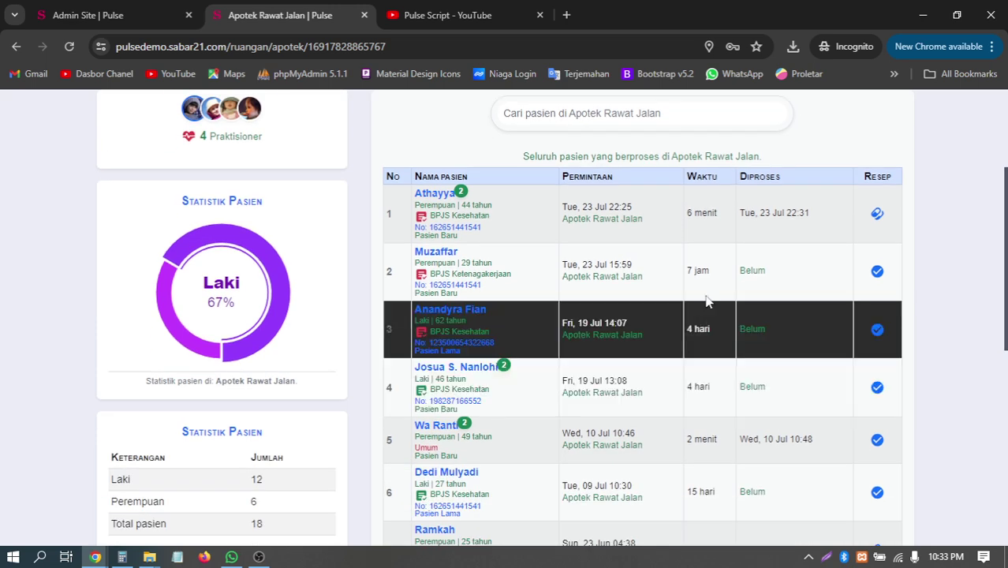
Step: Examine the Waktu and Diproses columns of the patient list, comparing waiting times of processed and unprocessed requests
left_click_drag(688, 274, 711, 283)
left_click_drag(693, 330, 744, 343)
scroll(694, 413, "down", 1)
scroll(868, 331, "up", 3)
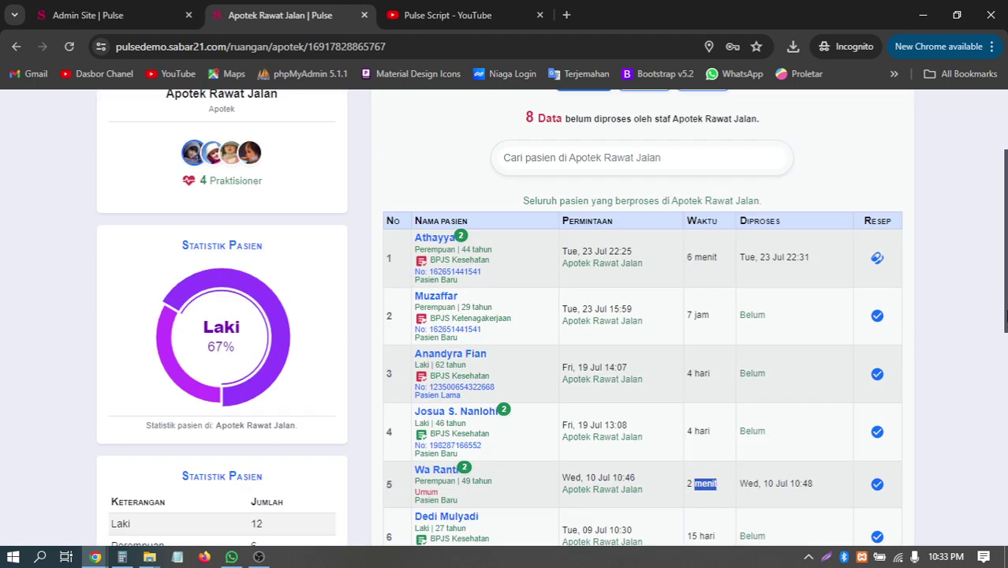
scroll(947, 323, "down", 2)
scroll(1007, 316, "up", 2)
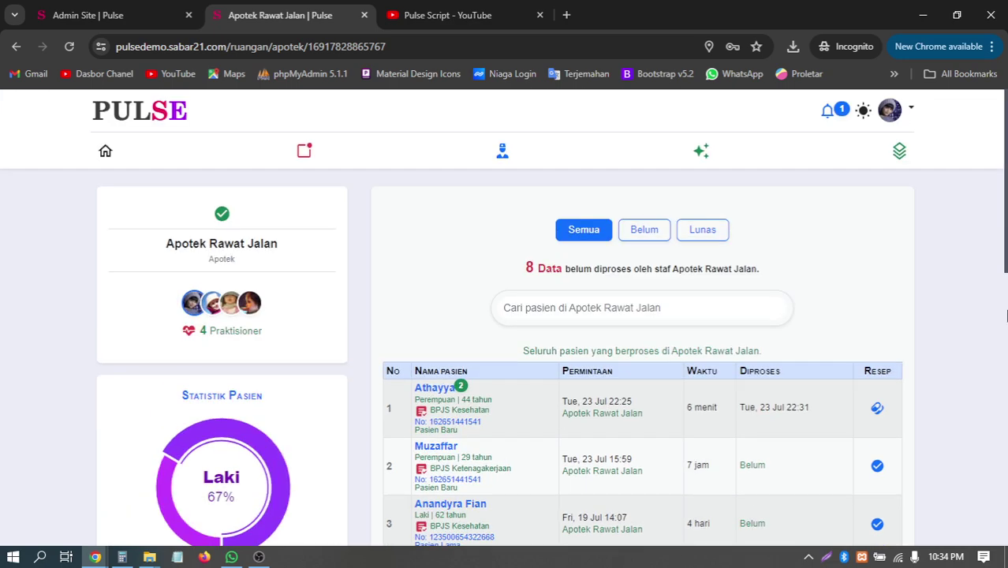
scroll(1007, 316, "down", 5)
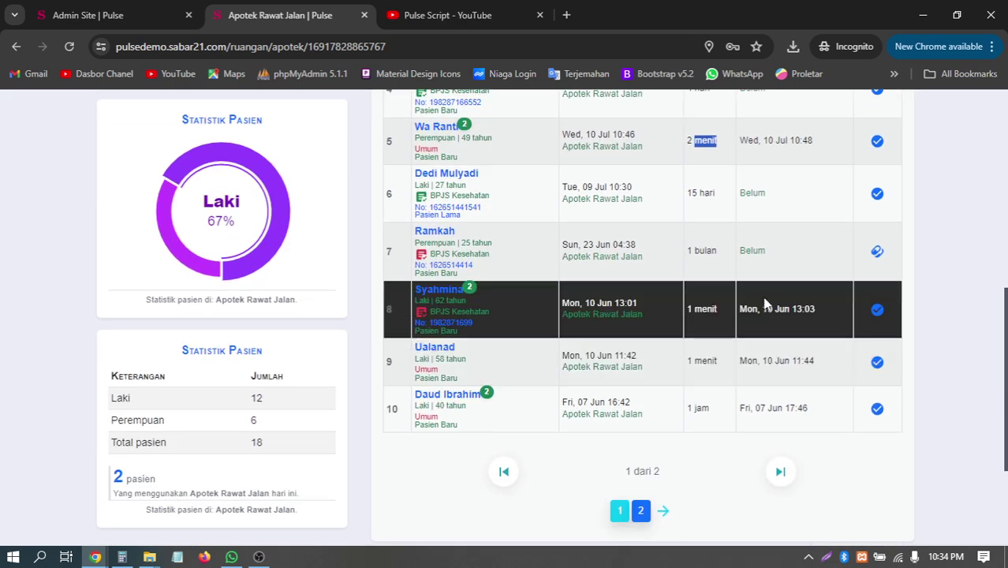
left_click_drag(687, 198, 716, 194)
left_click_drag(687, 250, 706, 251)
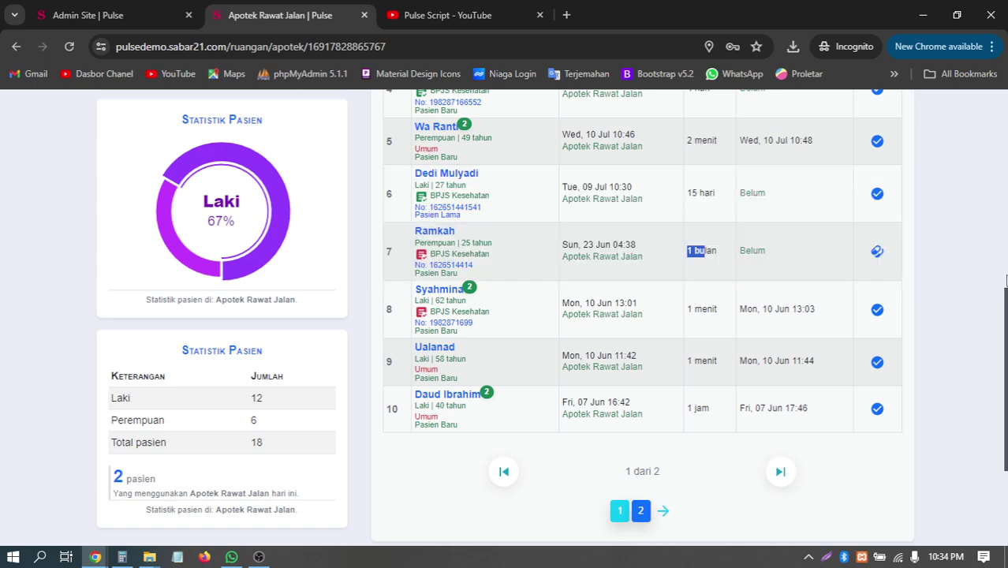
scroll(1007, 280, "up", 5)
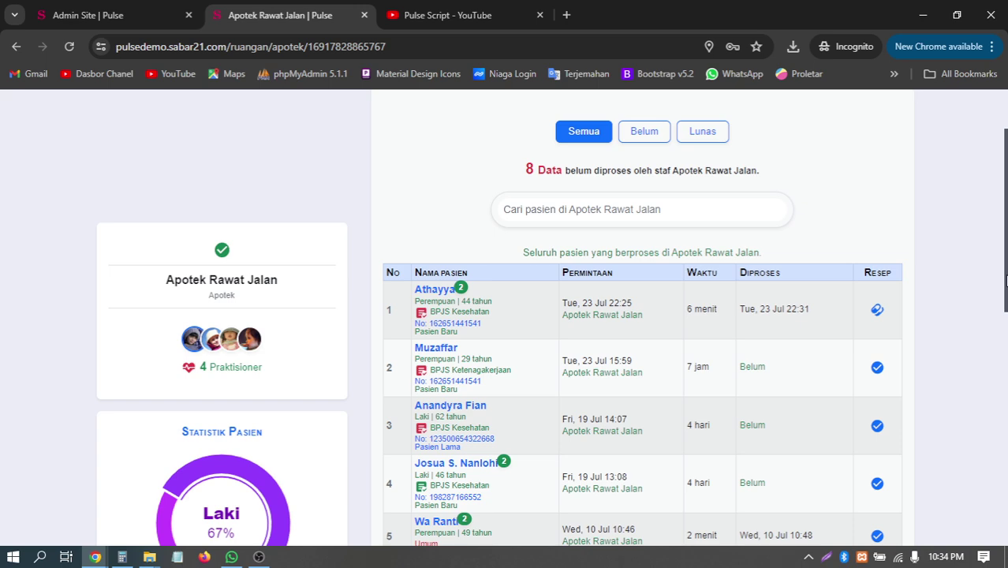
scroll(963, 334, "down", 3)
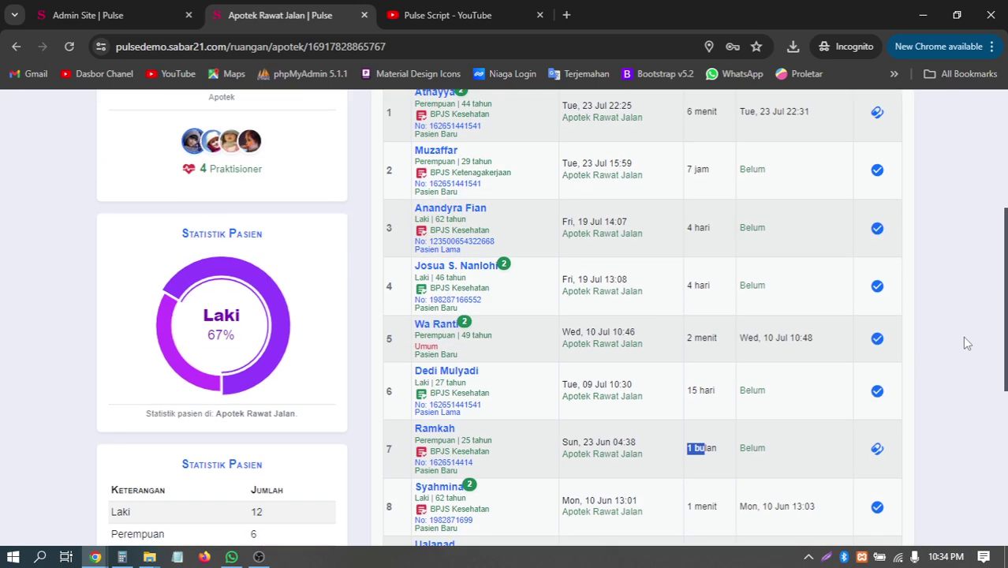
scroll(962, 337, "down", 3)
scroll(963, 336, "up", 5)
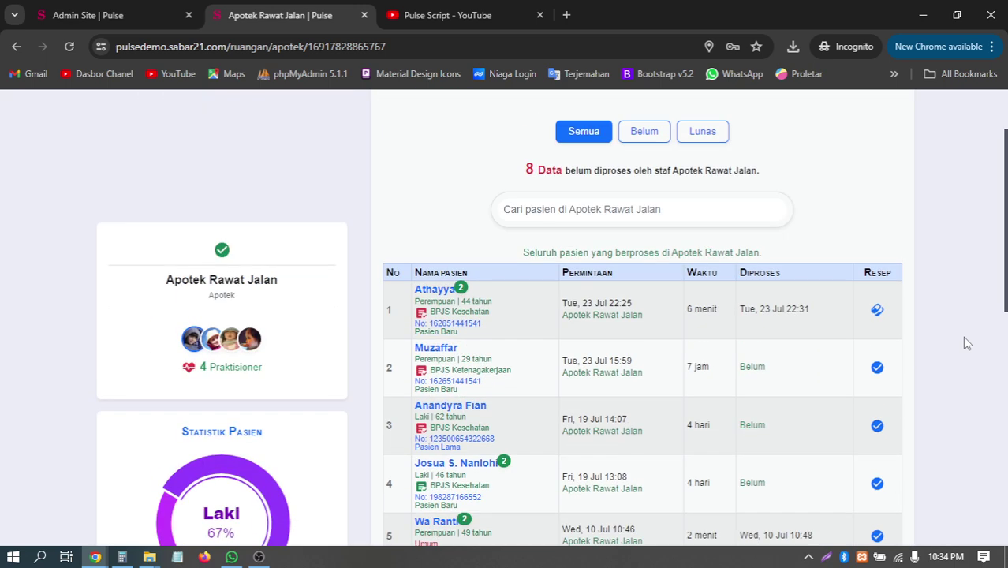
scroll(675, 224, "up", 2)
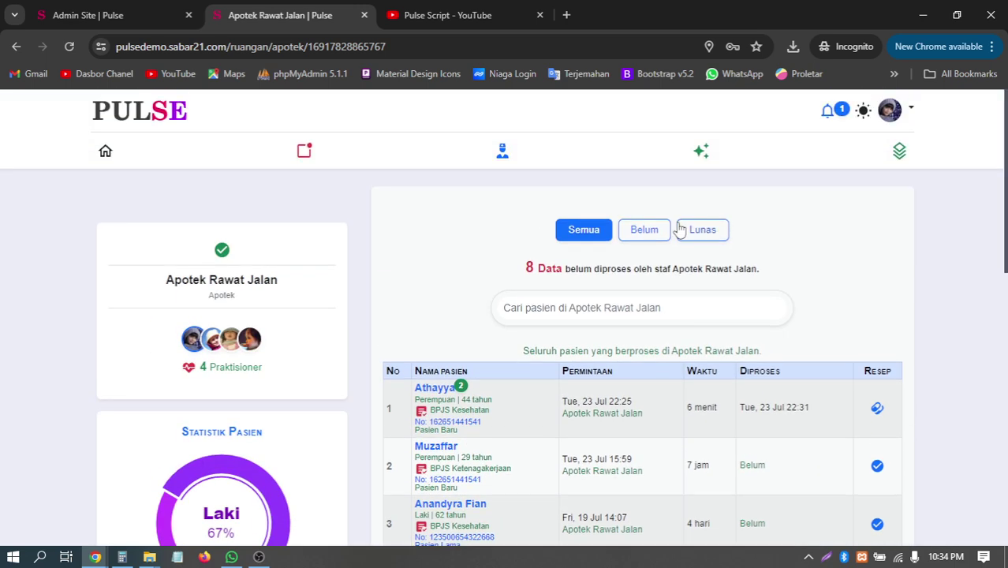